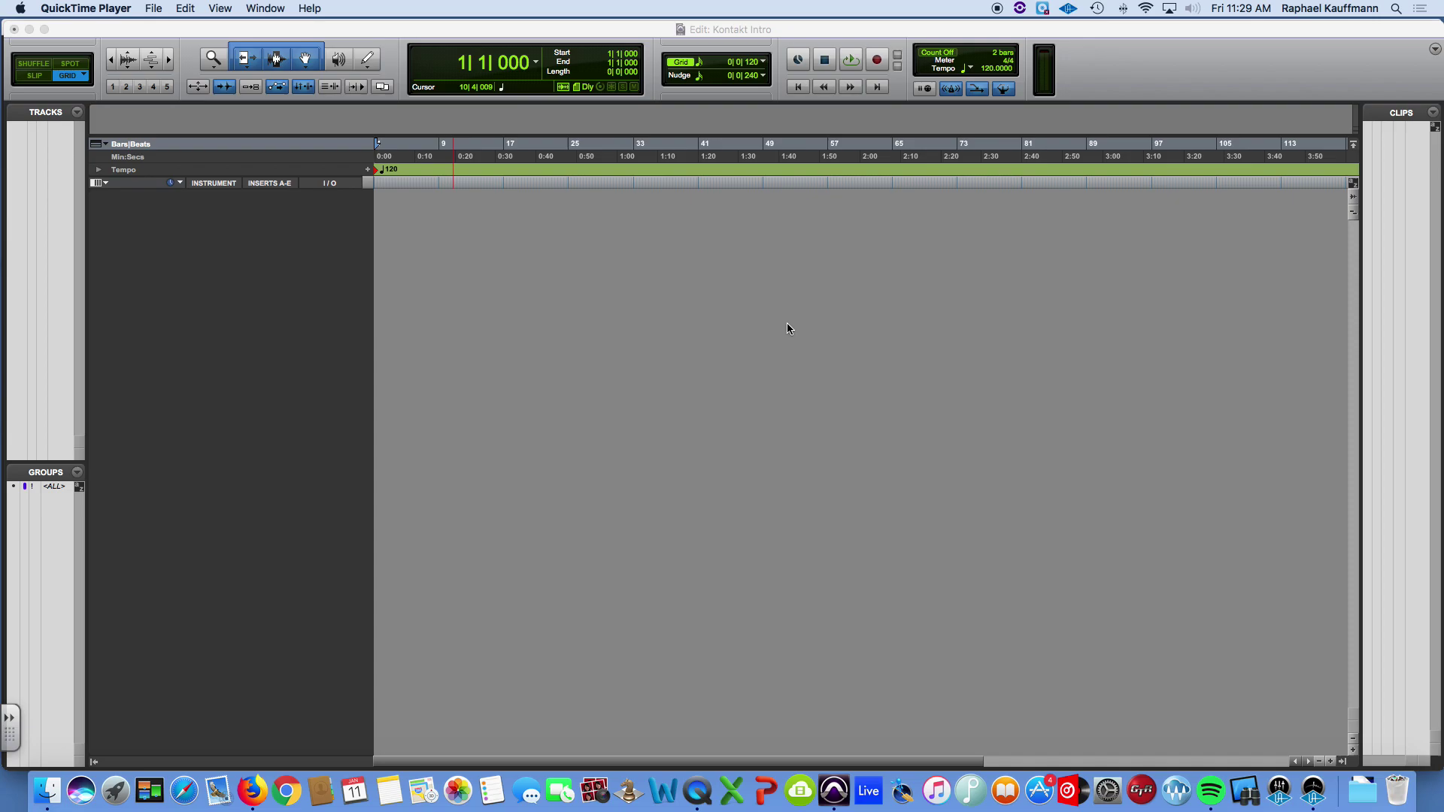
Step: Switch from QuickTime Player to the empty Kontakt Intro session's Edit window in Pro Tools
left_click(787, 329)
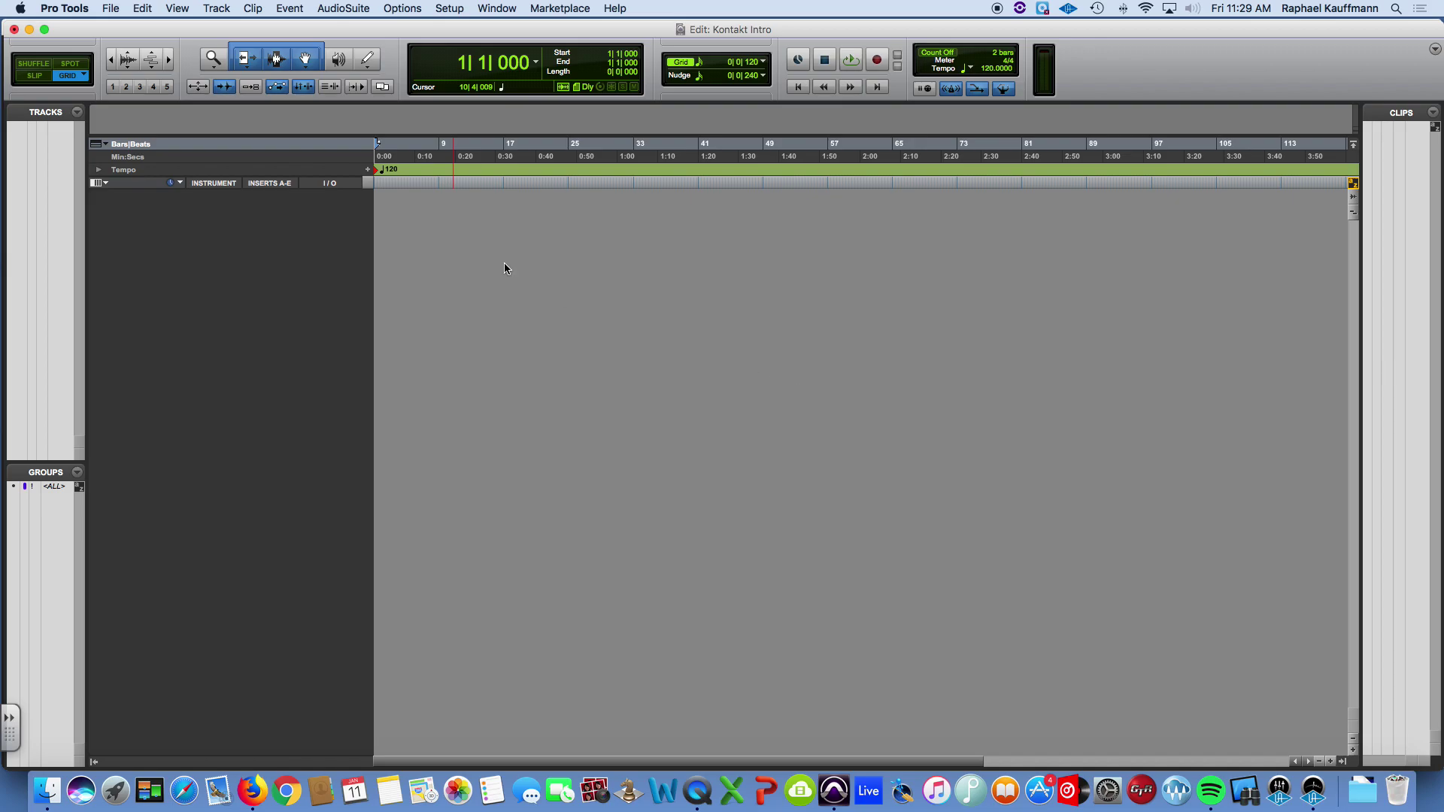
Step: Create three stereo instrument tracks, Inst 1–3, and open Inst 1's name dialog
left_click(217, 8)
left_click(235, 26)
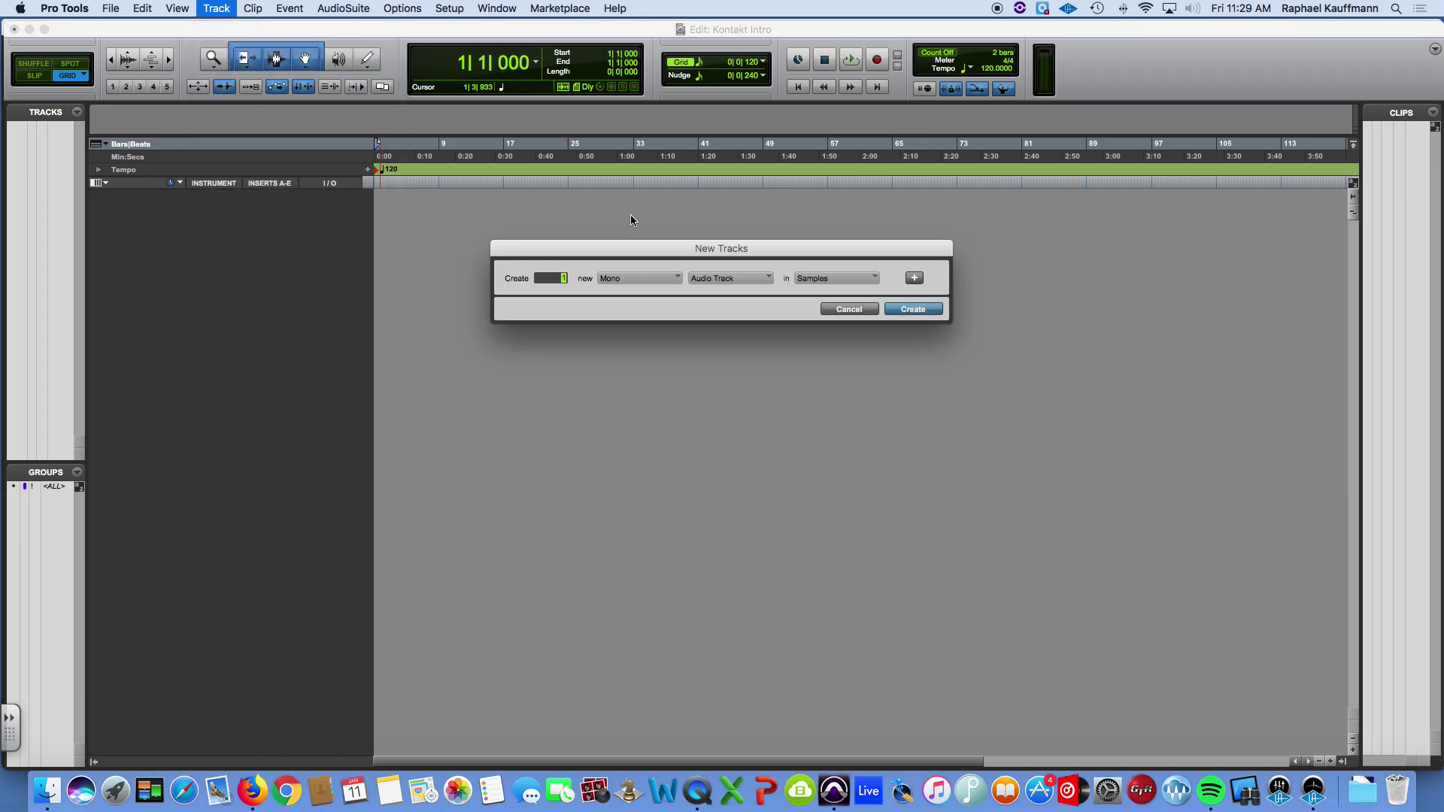
type("3")
left_click(622, 275)
left_click(628, 292)
left_click(698, 278)
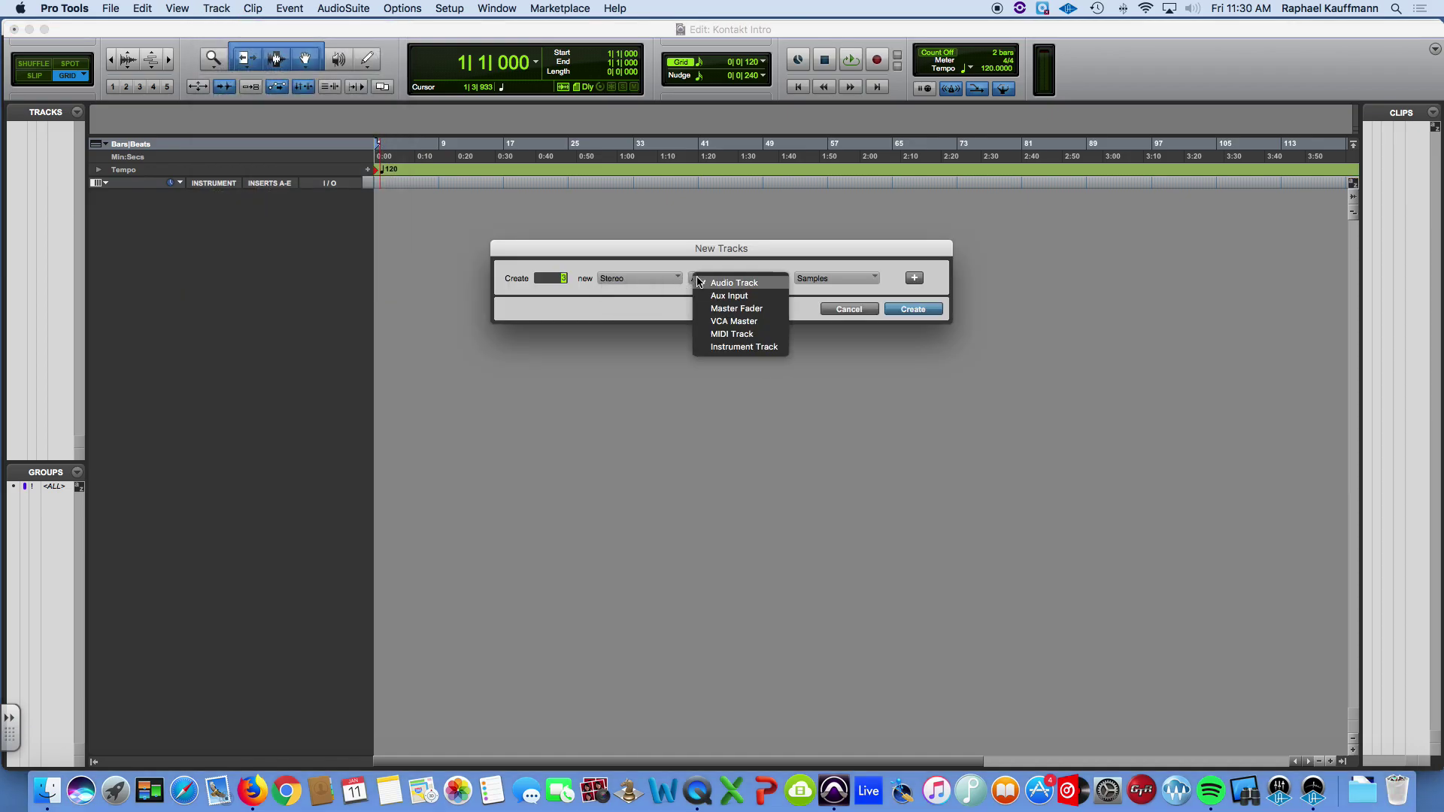
left_click(720, 348)
left_click(916, 310)
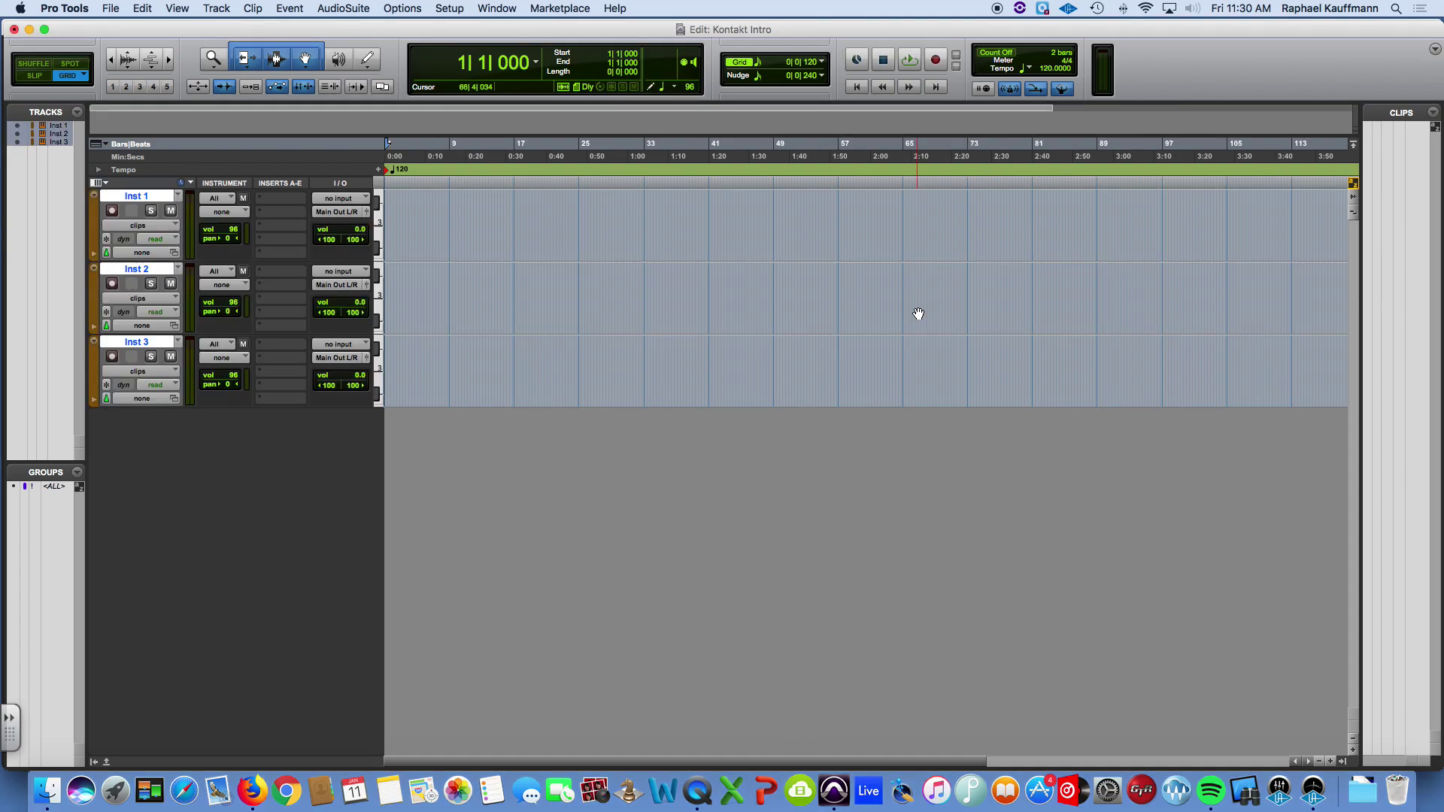
double_click(118, 198)
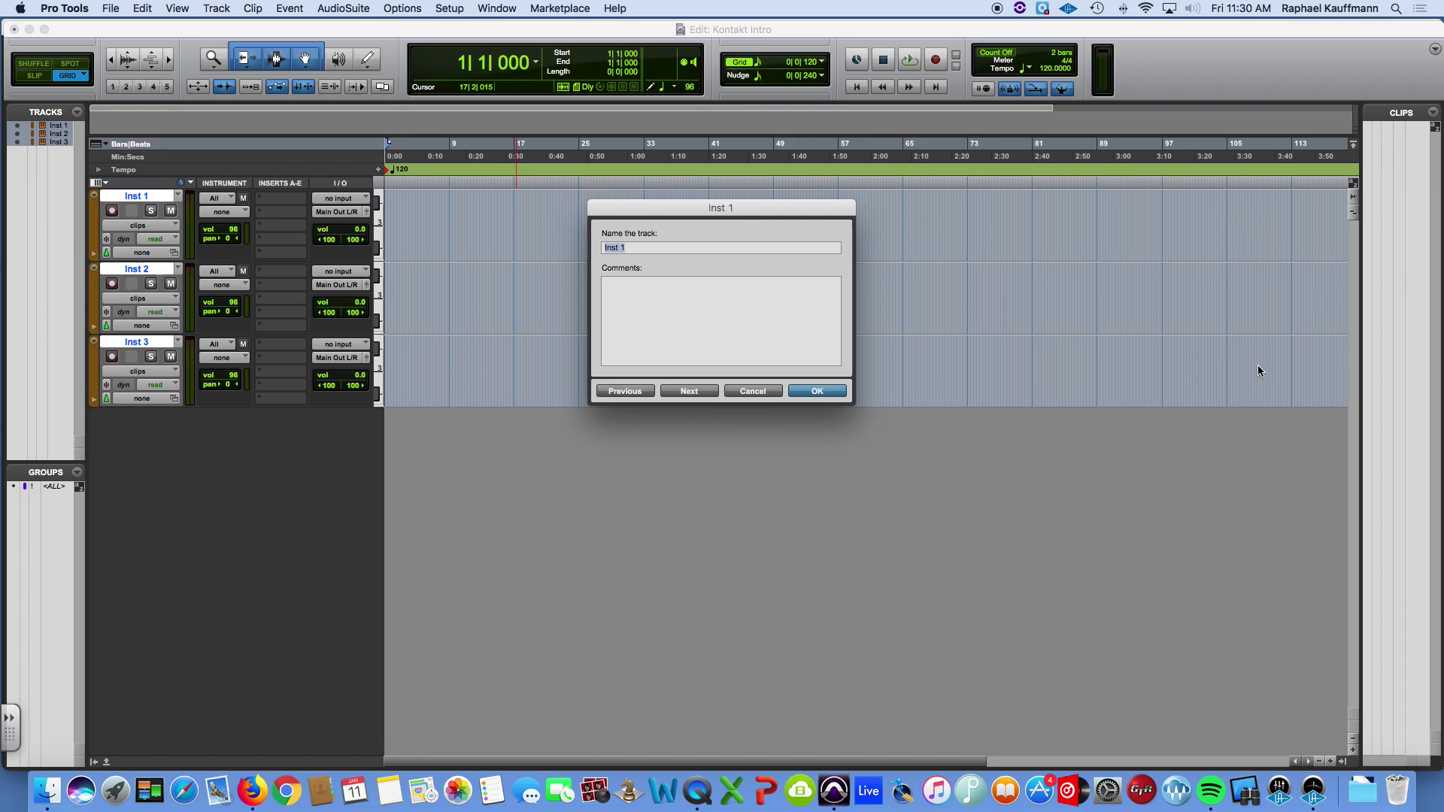
Step: Cancel the rename and hide the Instrument and I/O columns in the Edit window
left_click(752, 391)
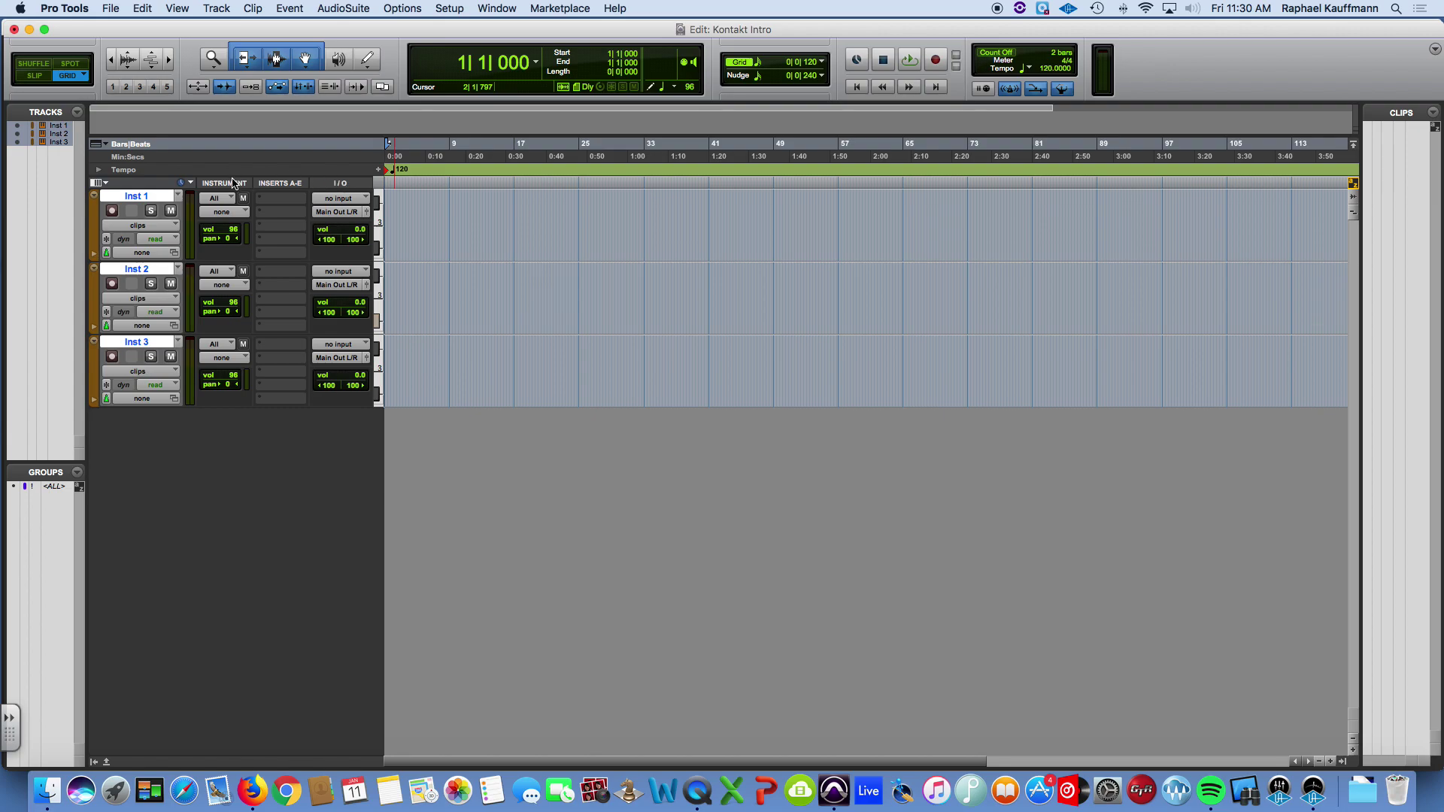
left_click(98, 183)
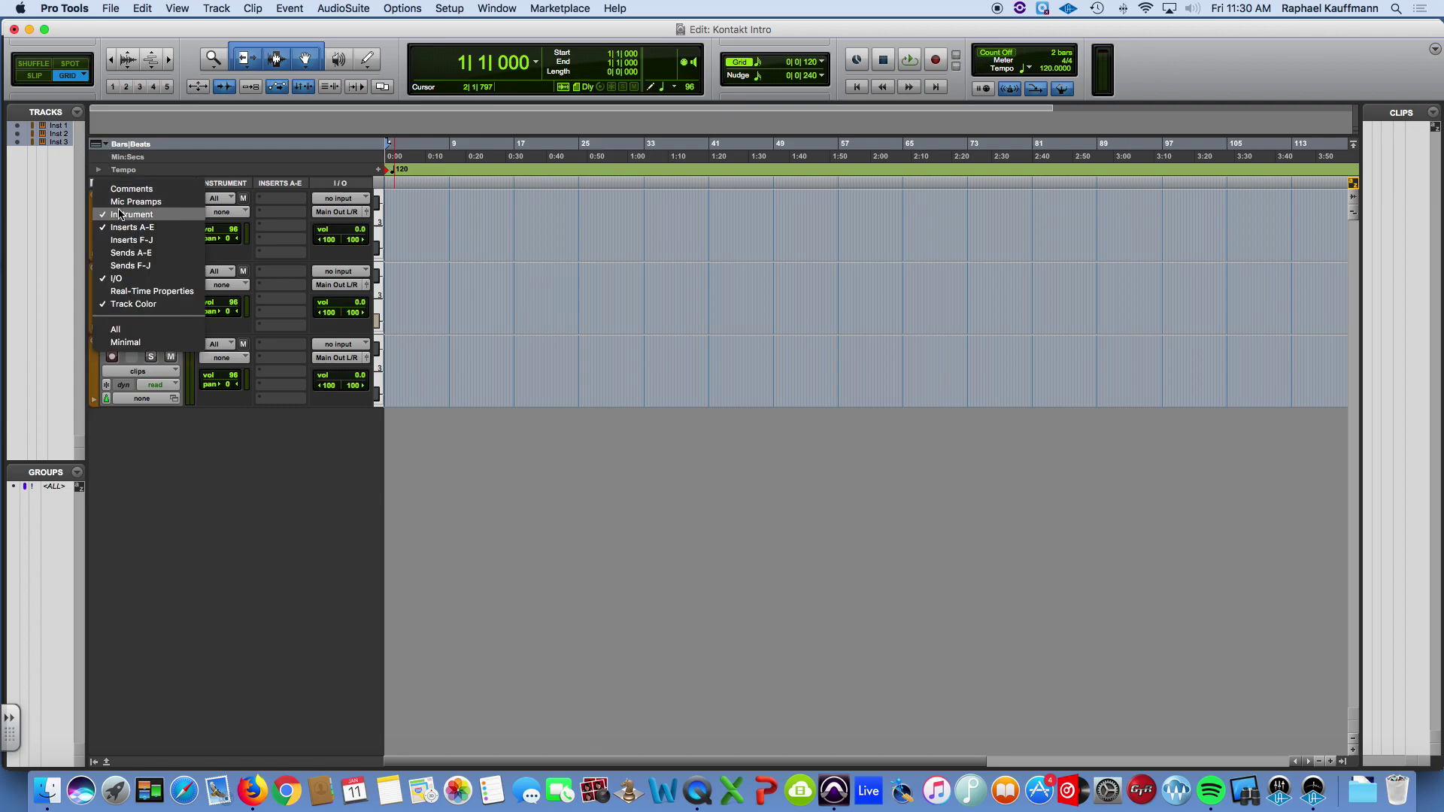
left_click(121, 215)
left_click(97, 182)
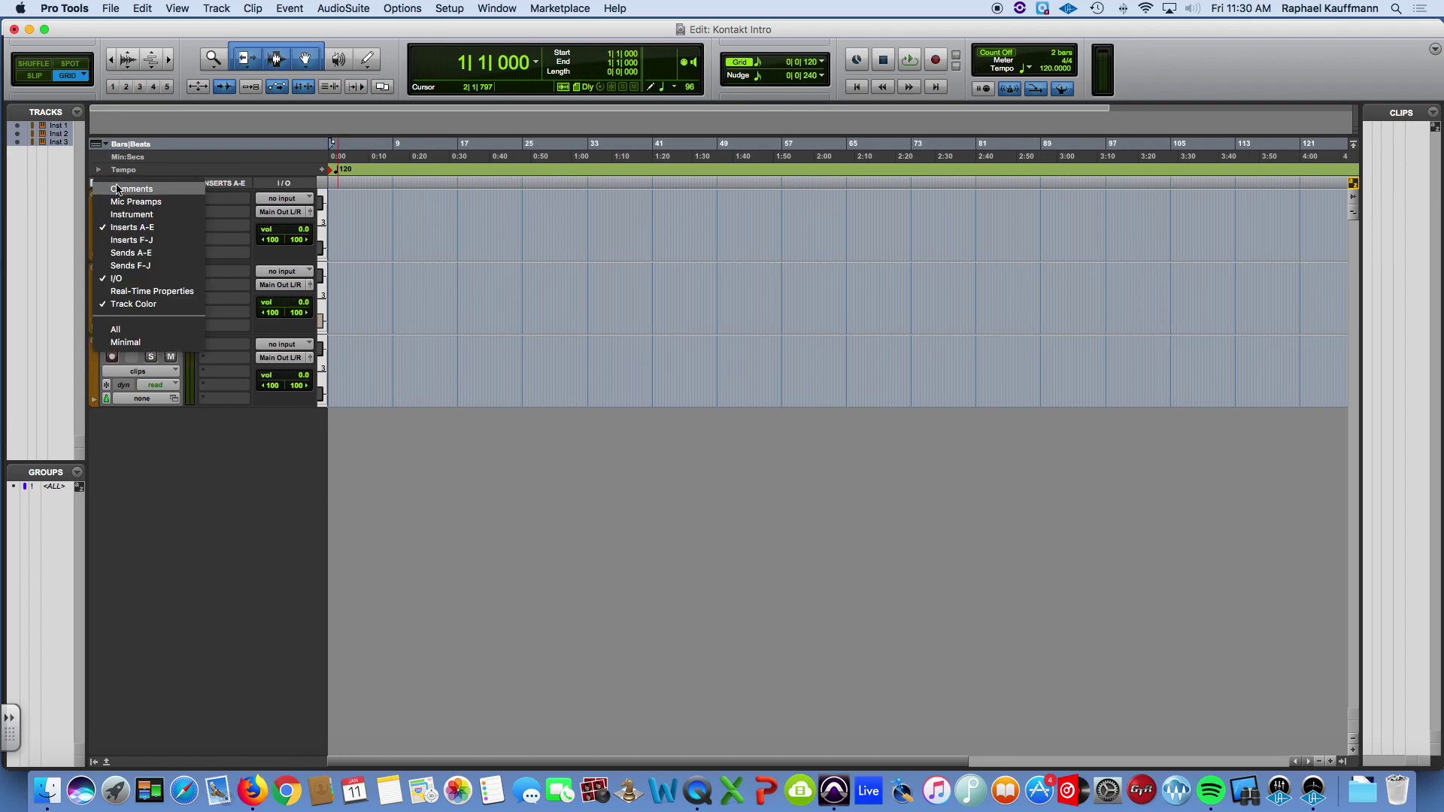
left_click(132, 278)
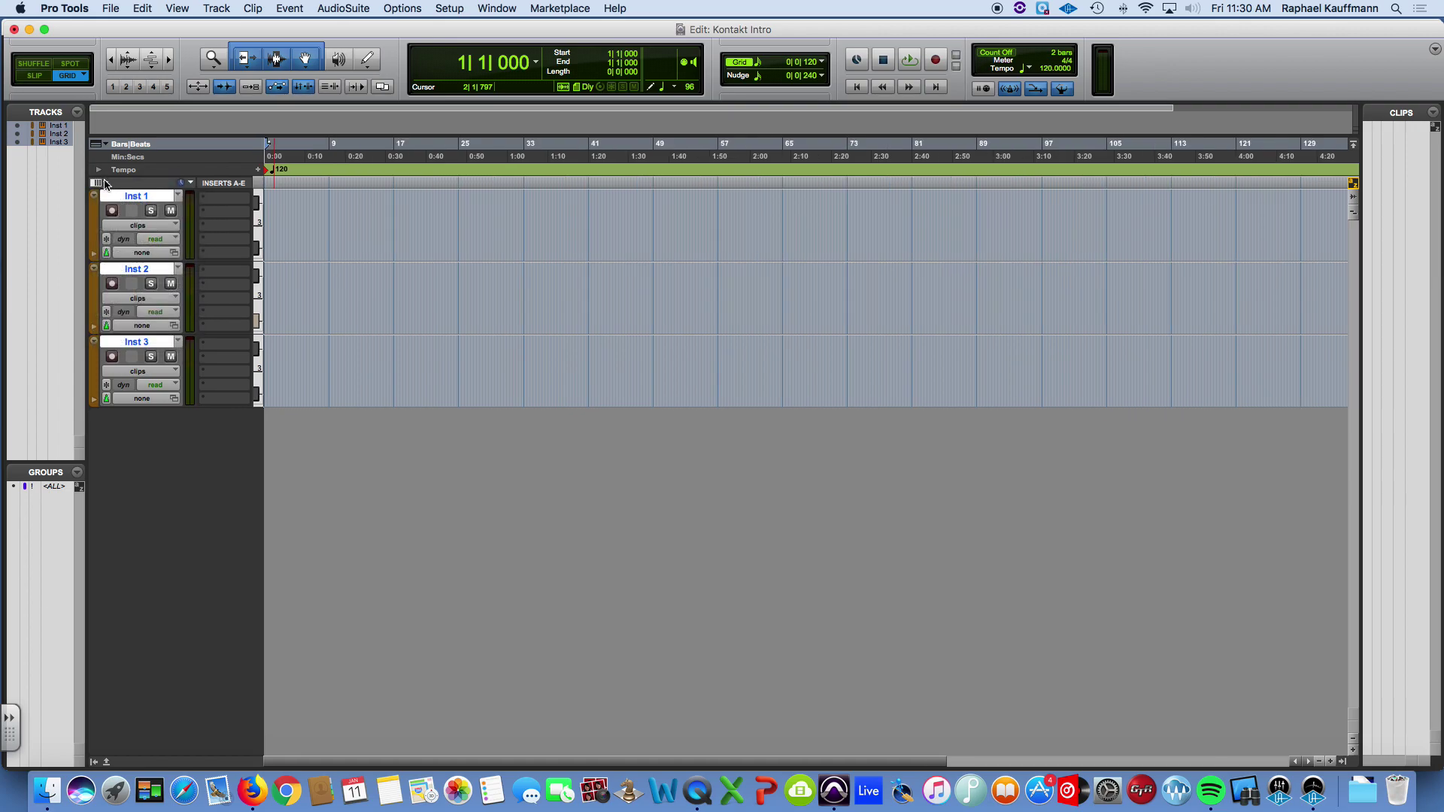
Step: Show the Instrument and I/O columns in the Edit window again
left_click(105, 182)
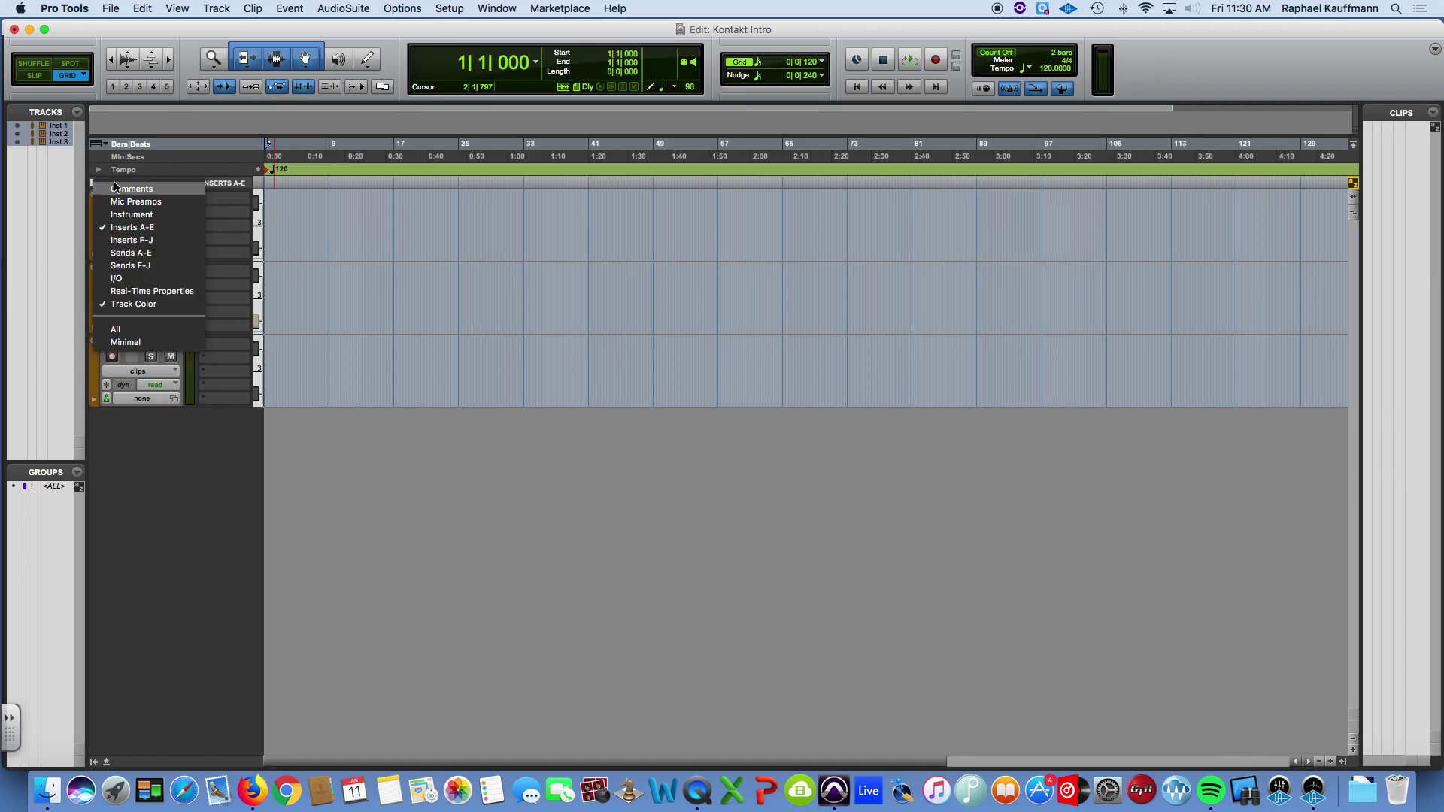
left_click(125, 215)
left_click(98, 182)
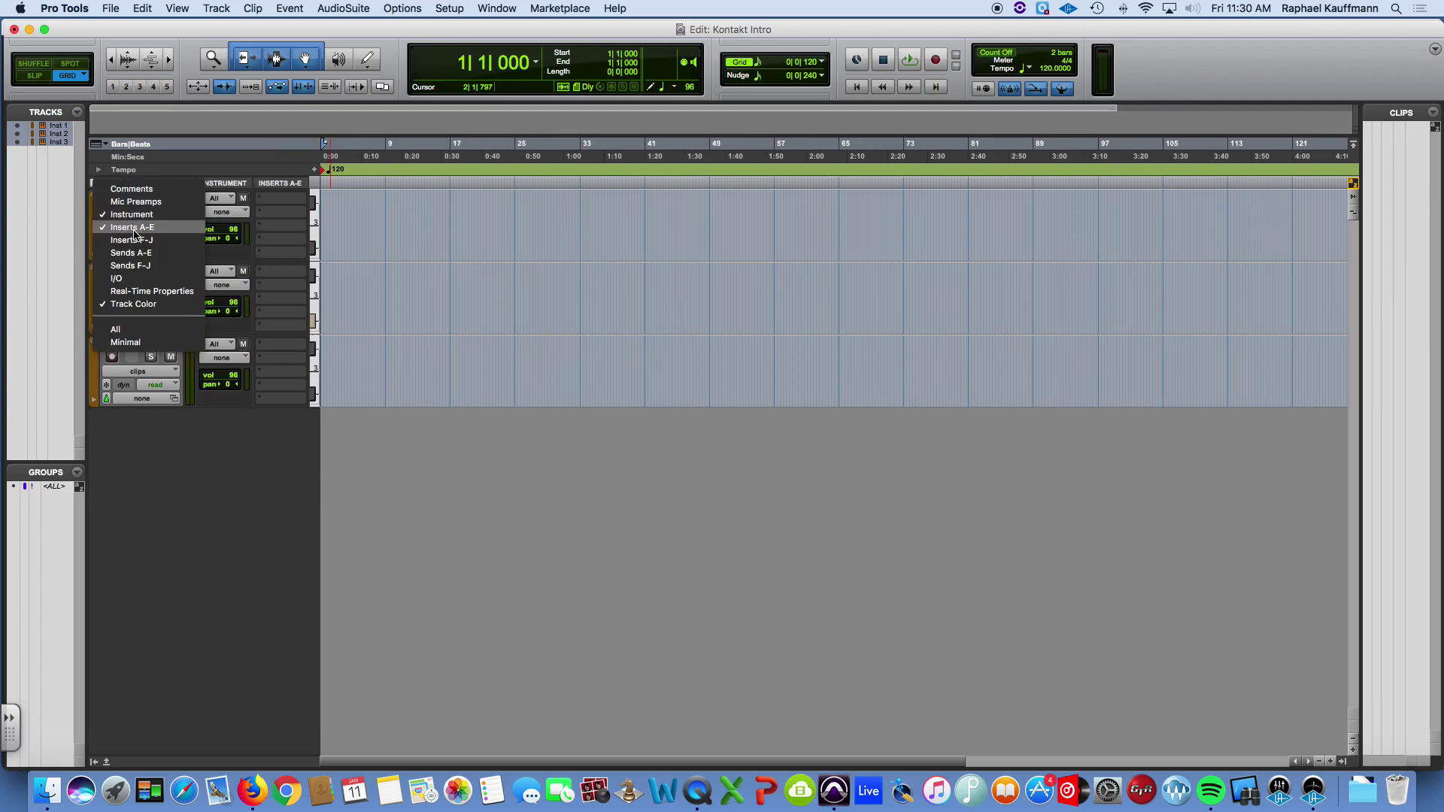
left_click(117, 278)
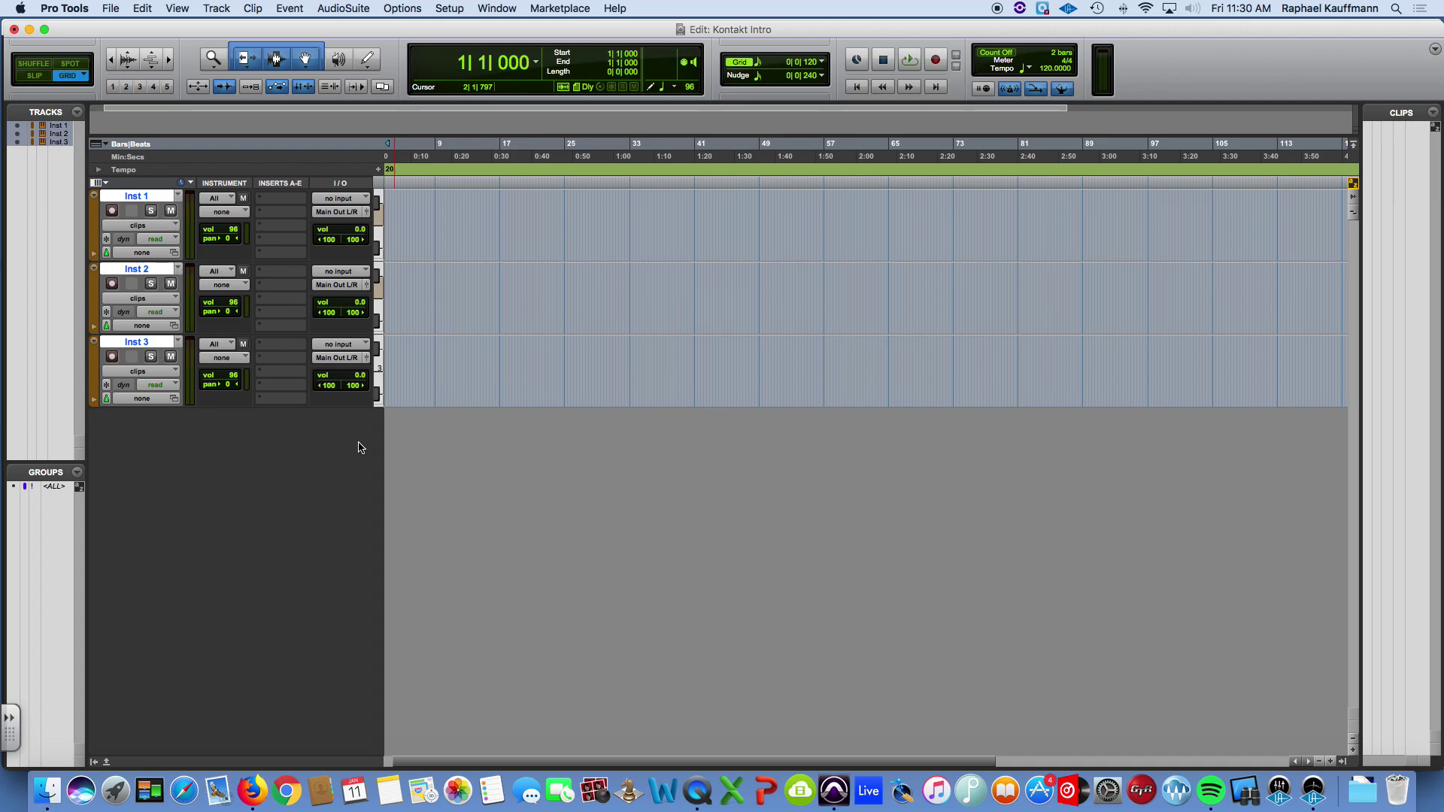
Step: Browse Inst 1's first insert slot to the multichannel Instrument plug-in list
scroll(358, 448, "left", 1)
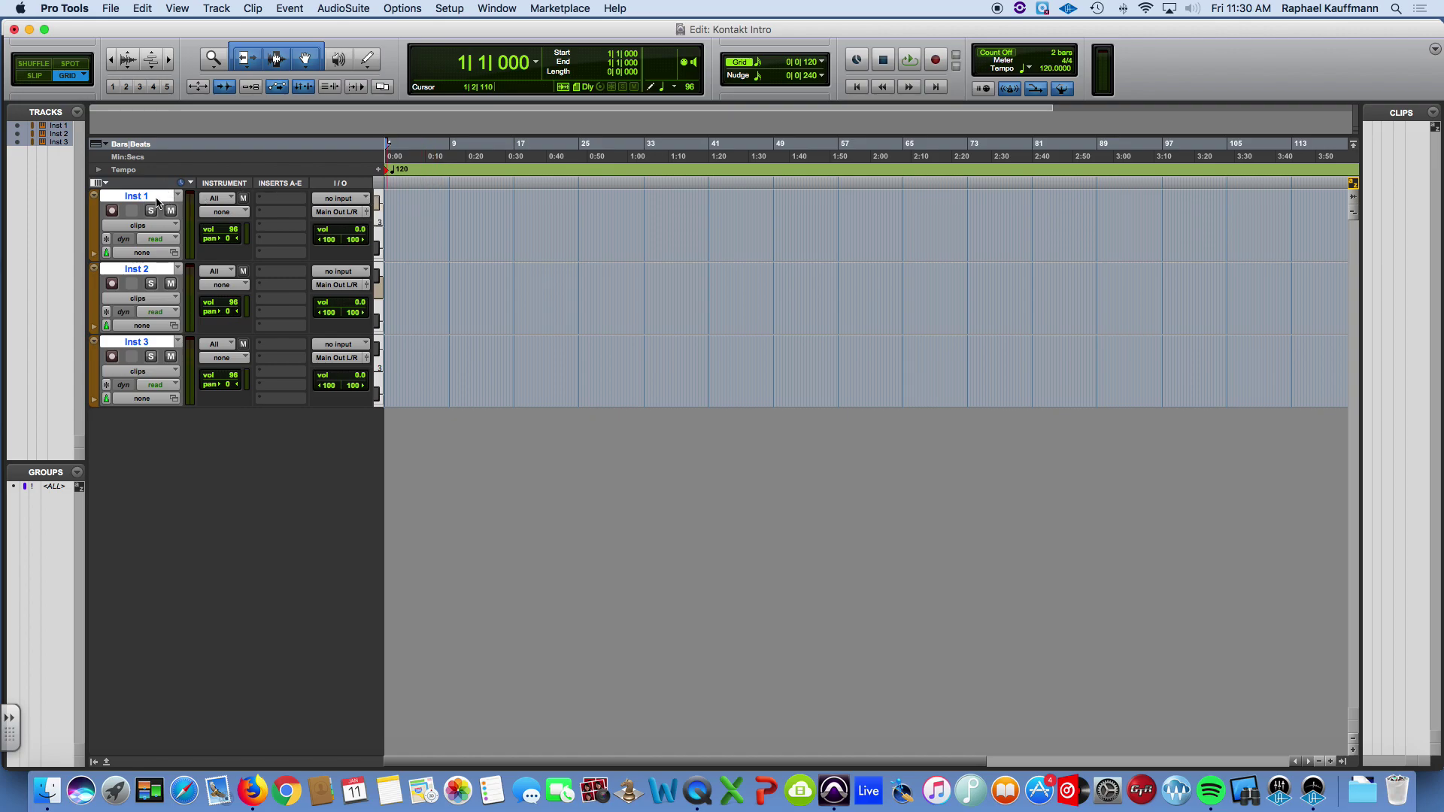
left_click(272, 199)
mouse_move(338, 229)
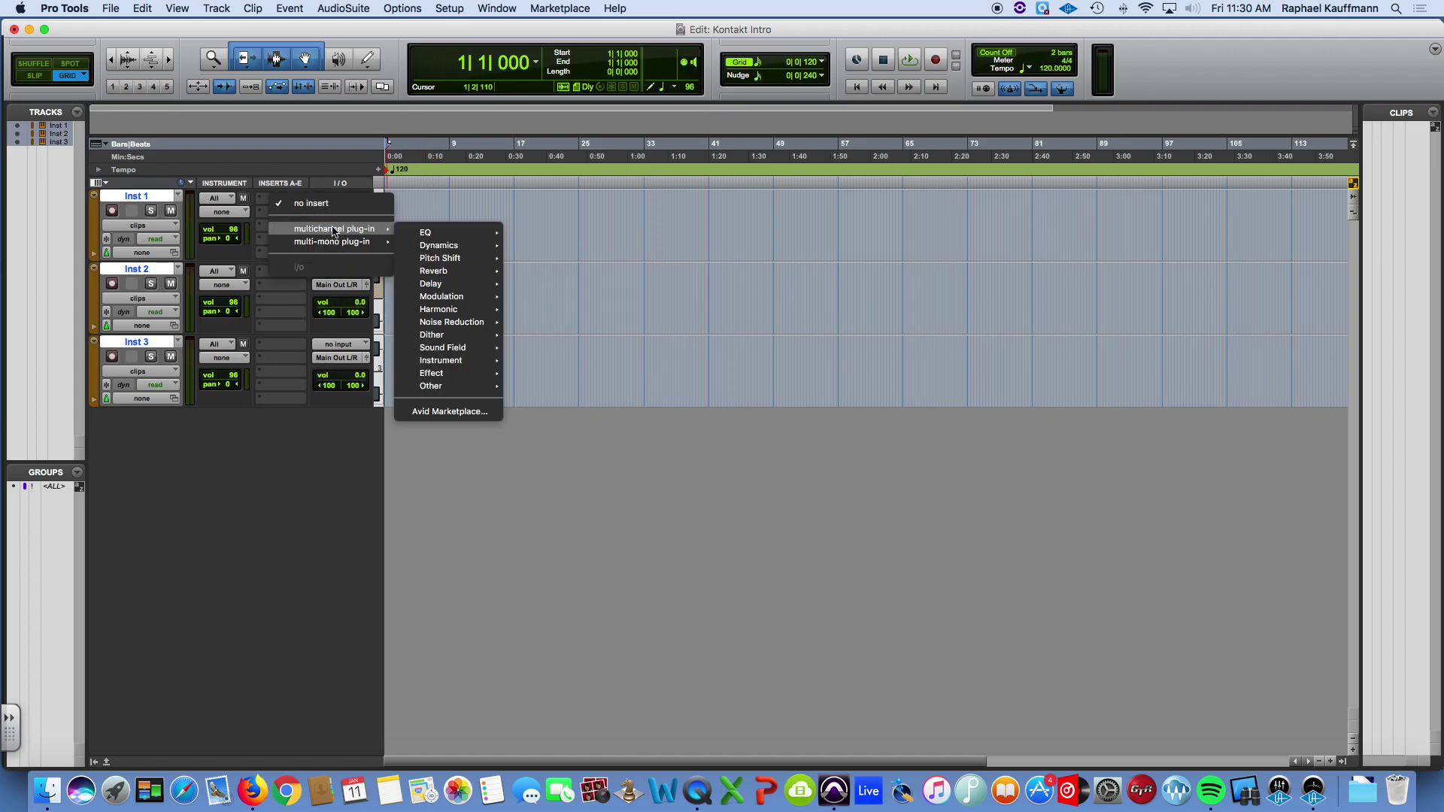
mouse_move(470, 362)
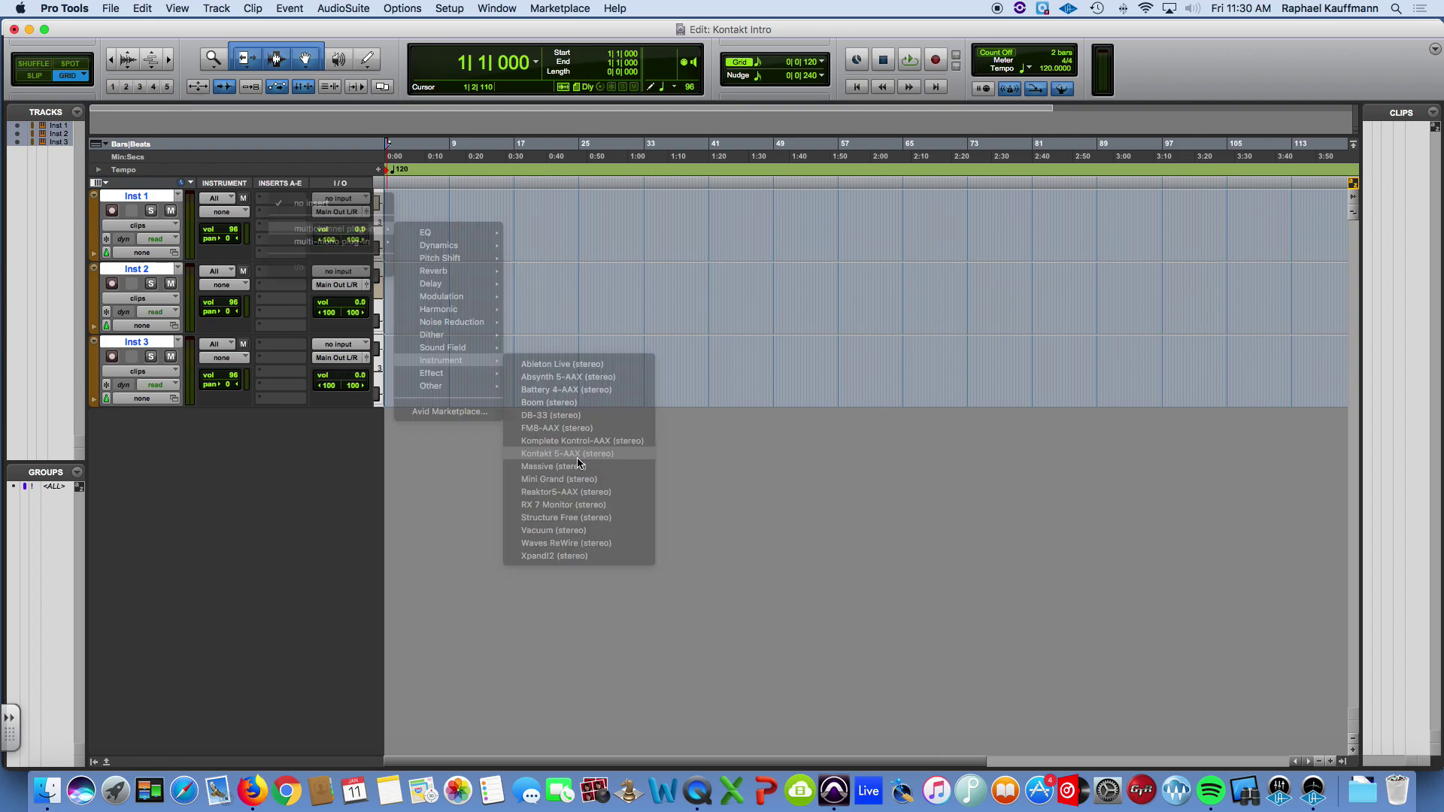
Step: Load Kontakt 5-AAX (stereo) on Inst 1 and scroll through its installed Libraries list
left_click(578, 457)
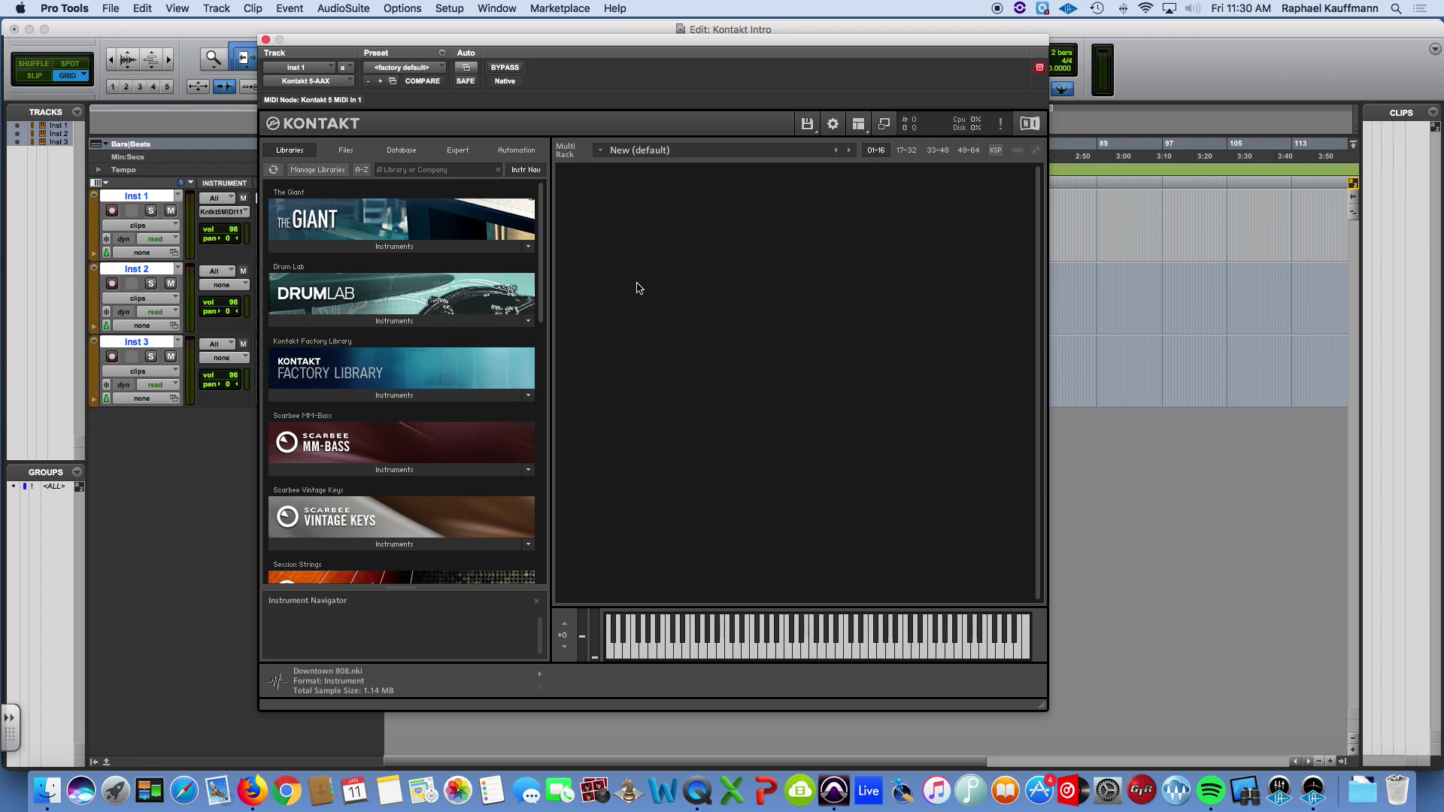
left_click(348, 152)
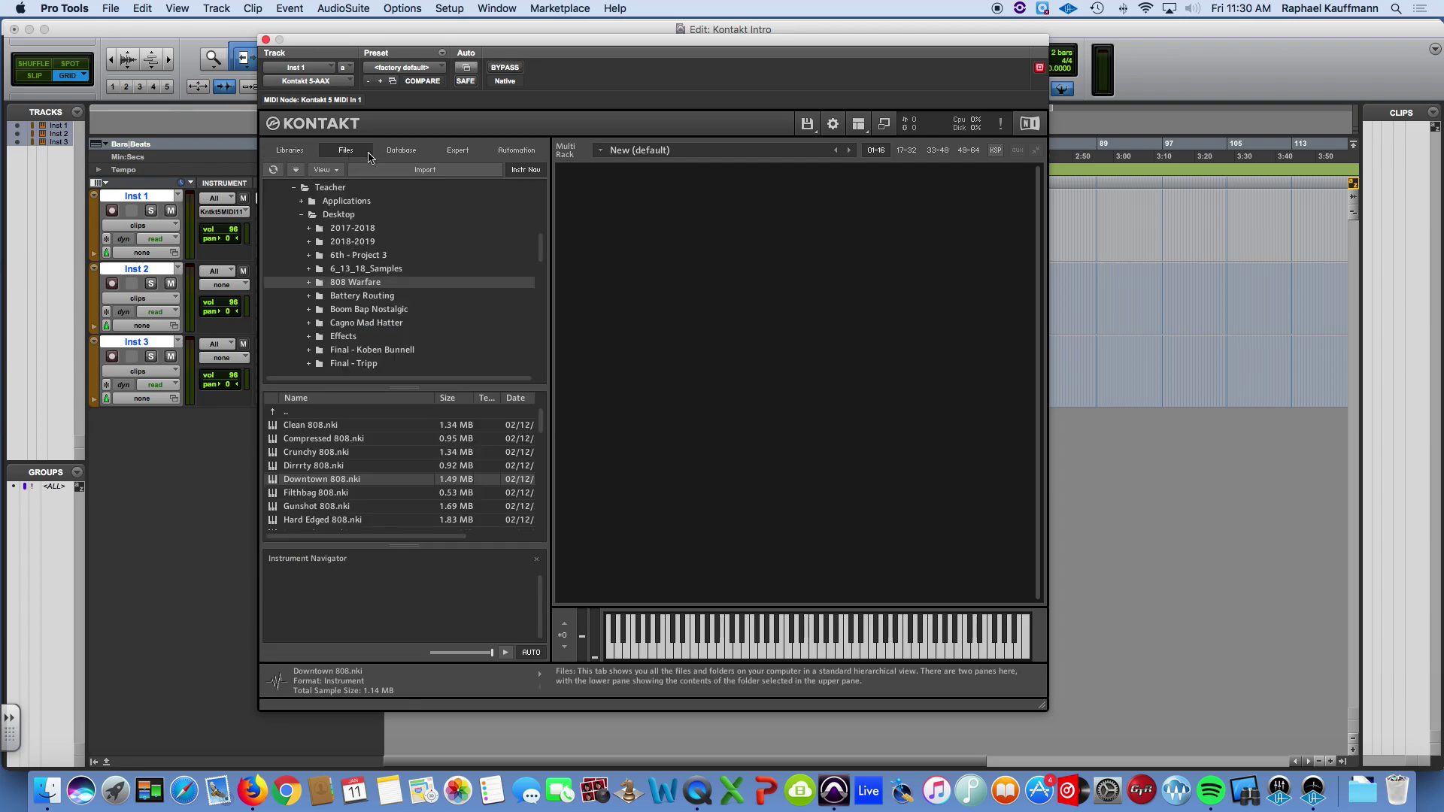
left_click(290, 151)
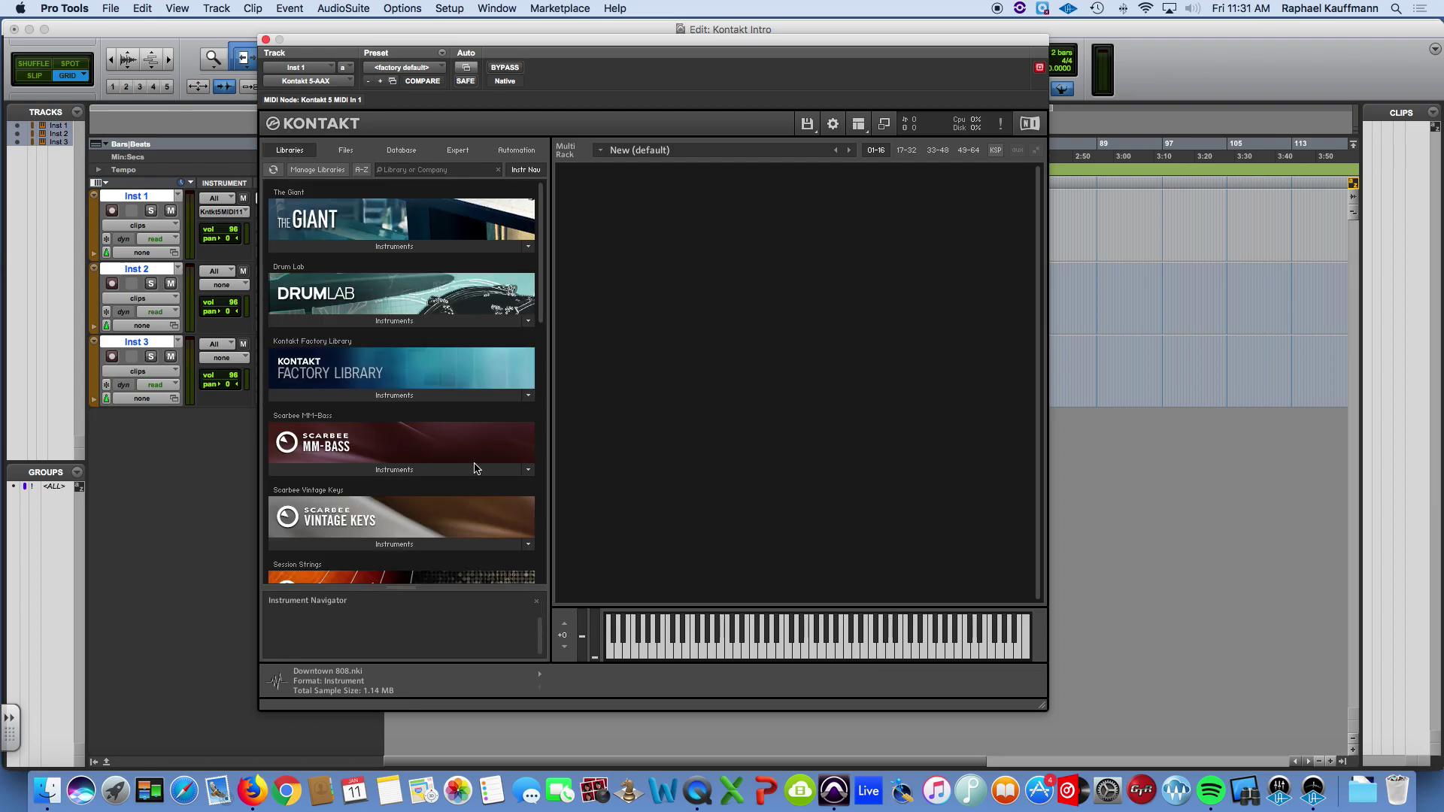
left_click_drag(542, 240, 552, 305)
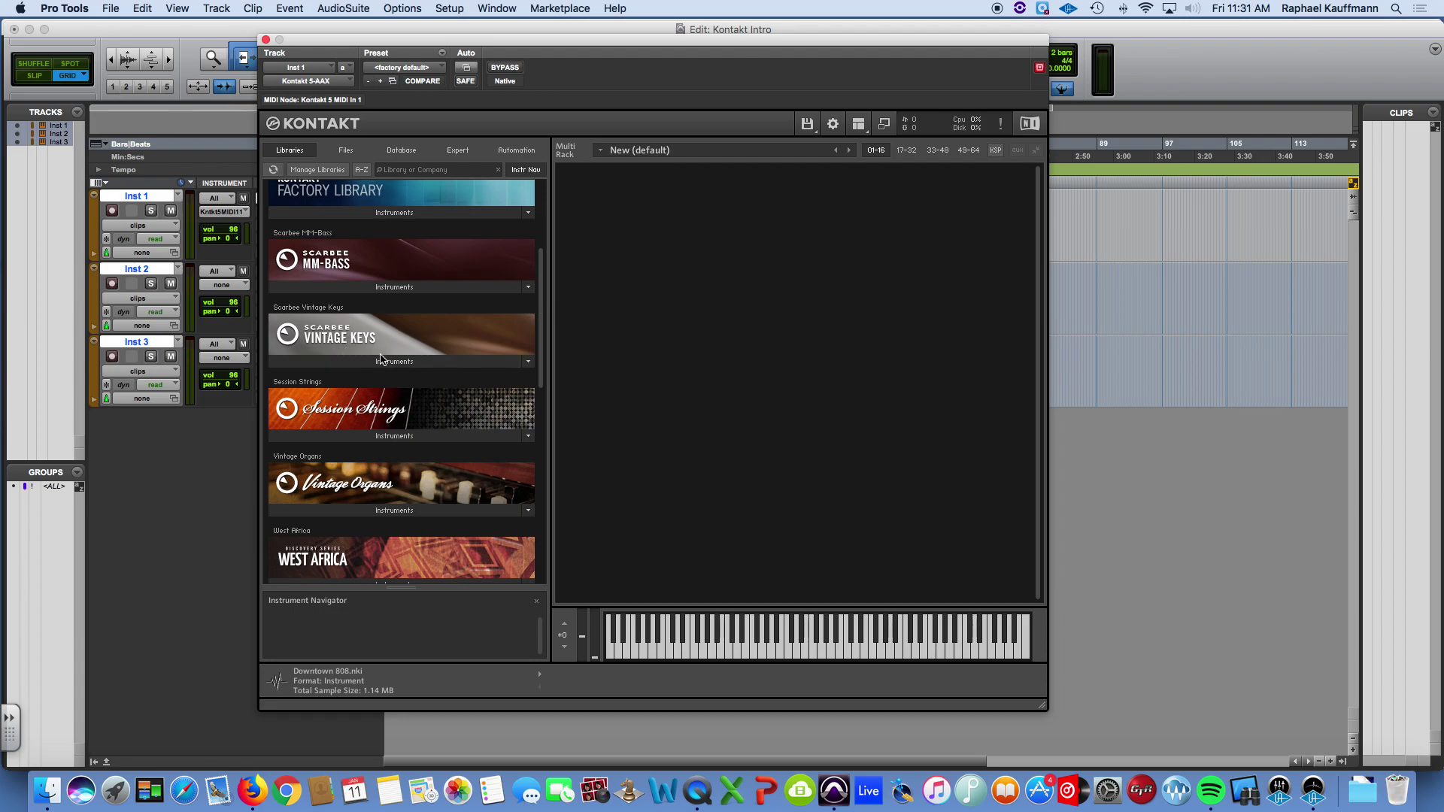
Step: Open Vintage Keys' Scarbee Mark I instrument folder and drag the Kontakt window right
left_click(407, 363)
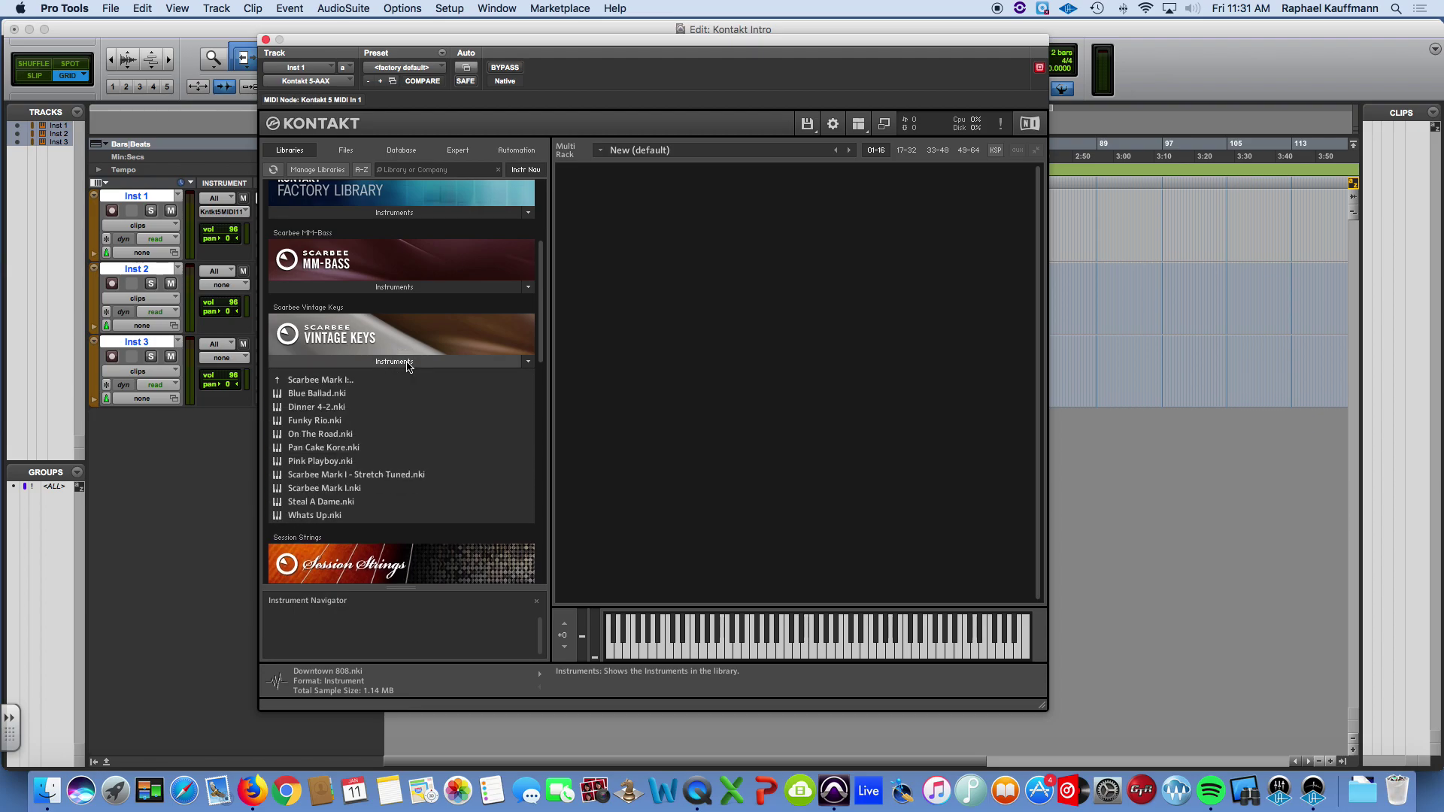
left_click(297, 380)
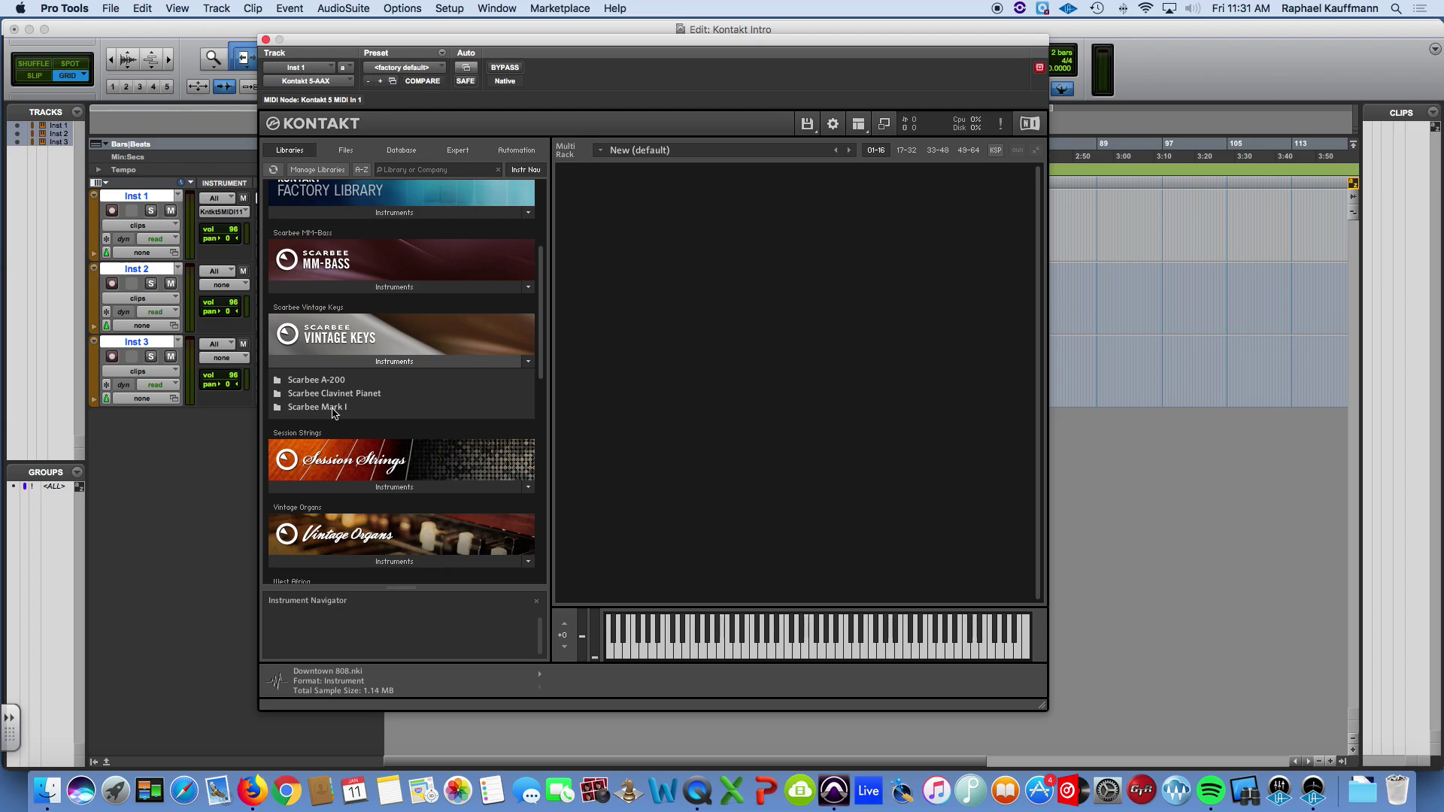
left_click(334, 407)
scroll(356, 407, "down", 1)
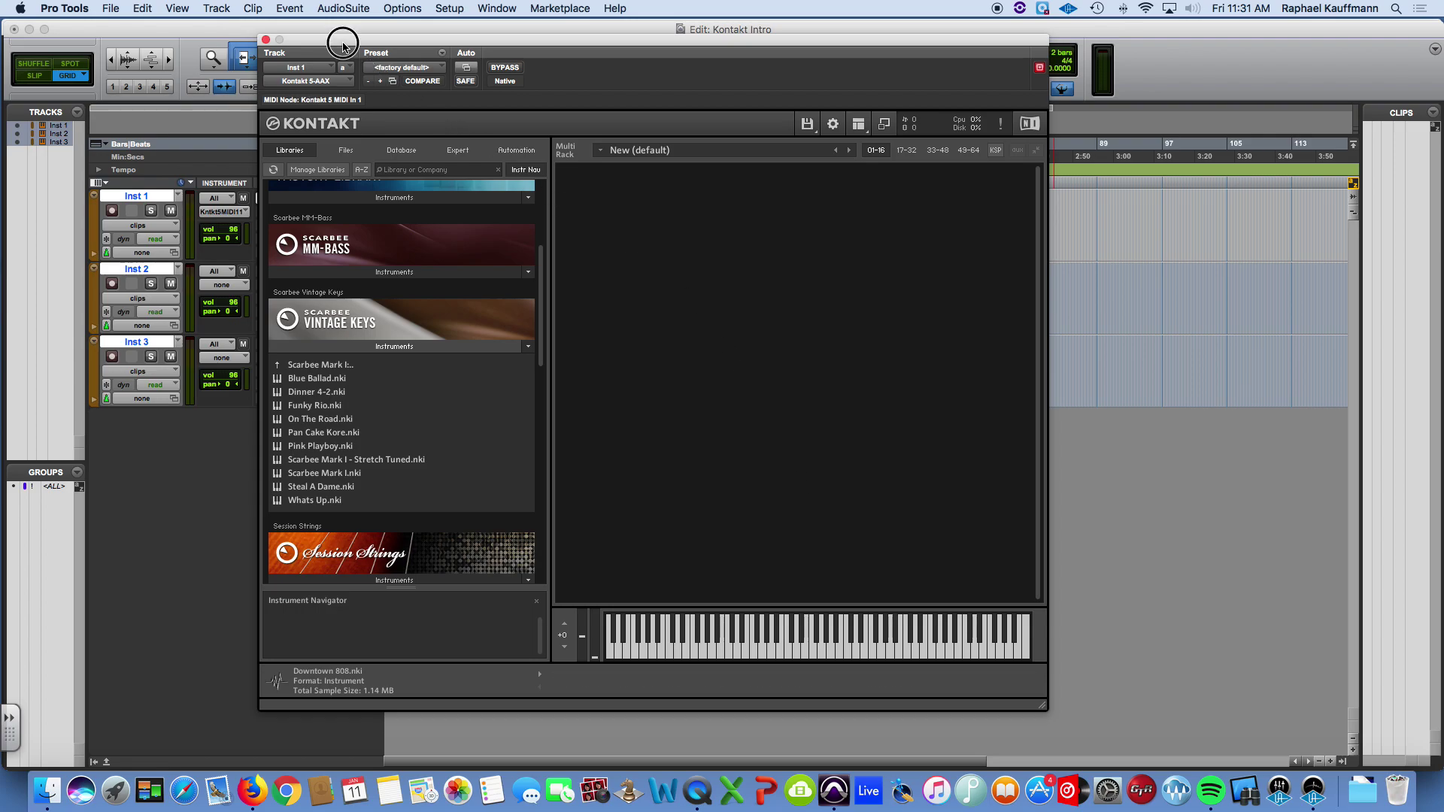
left_click_drag(343, 45, 488, 55)
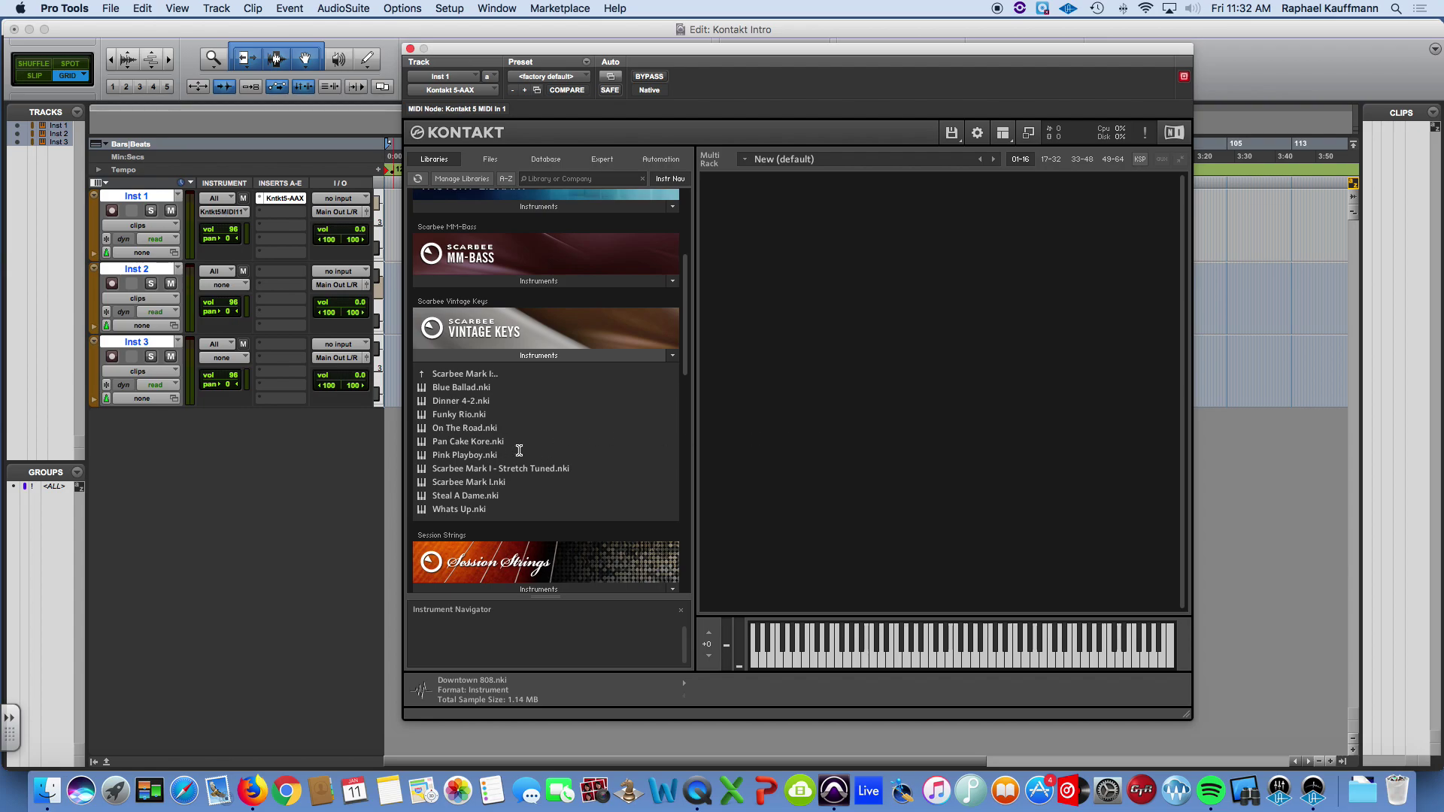
Step: Load the Pan Cake Kore electric piano and play several test notes
double_click(466, 441)
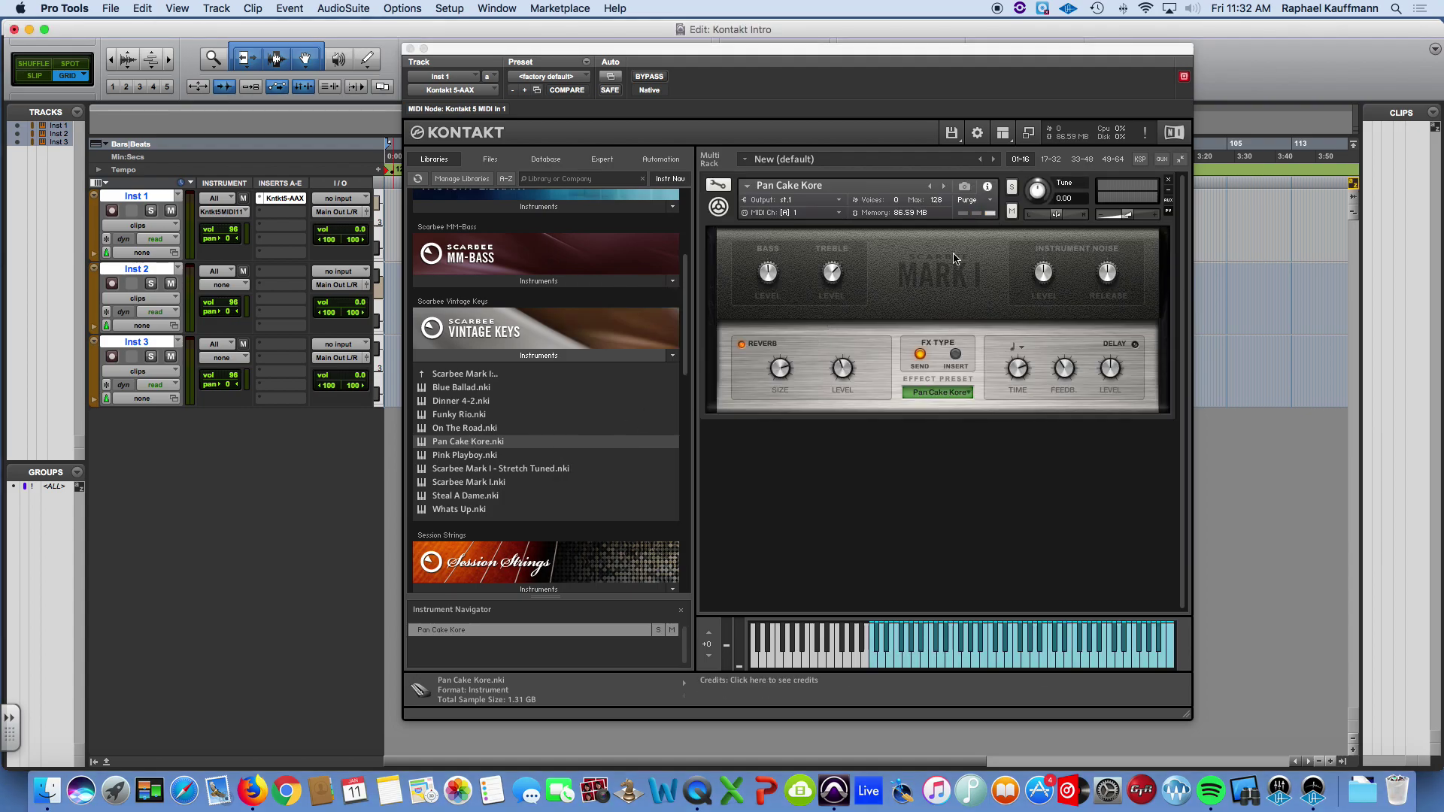
left_click(954, 653)
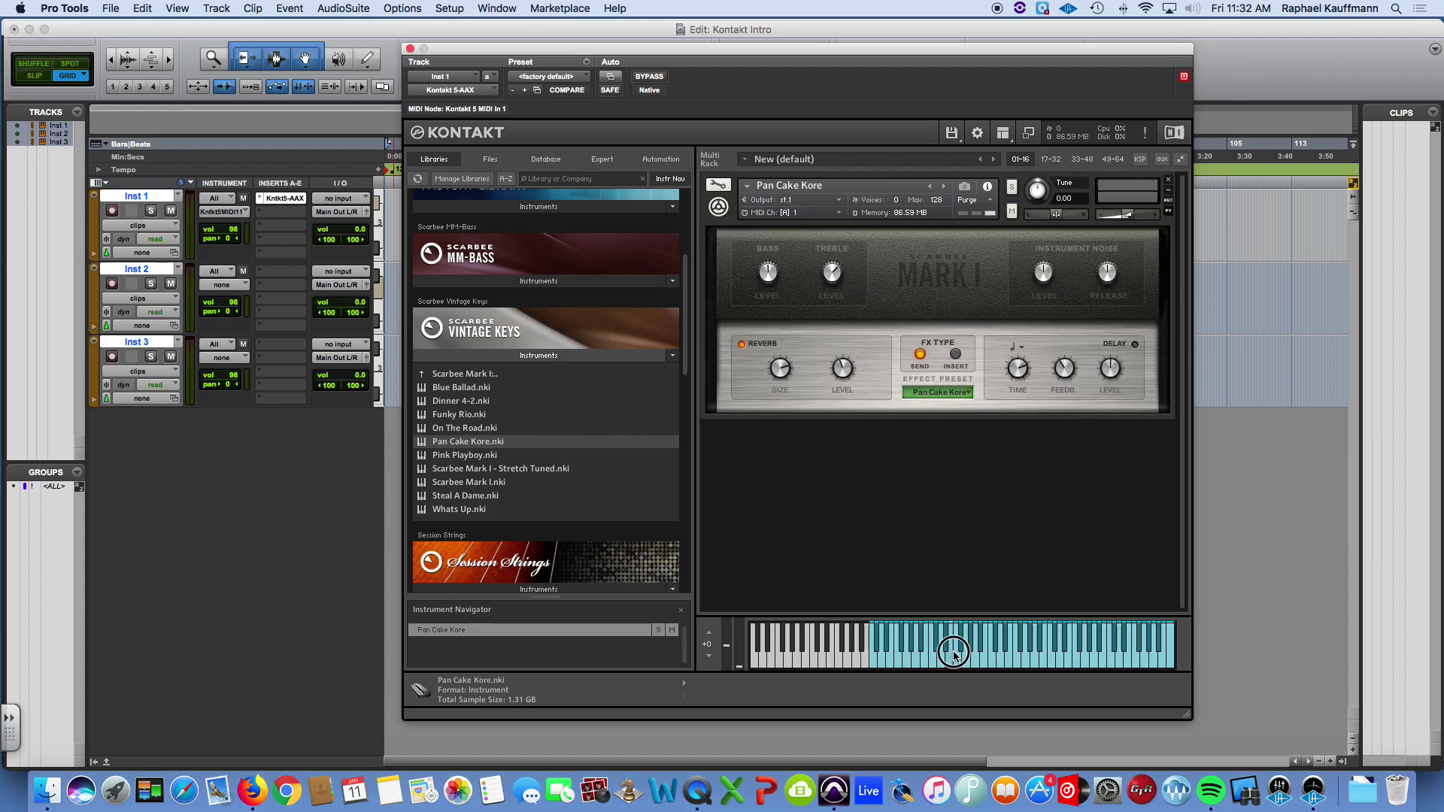
left_click(982, 647)
left_click(1040, 649)
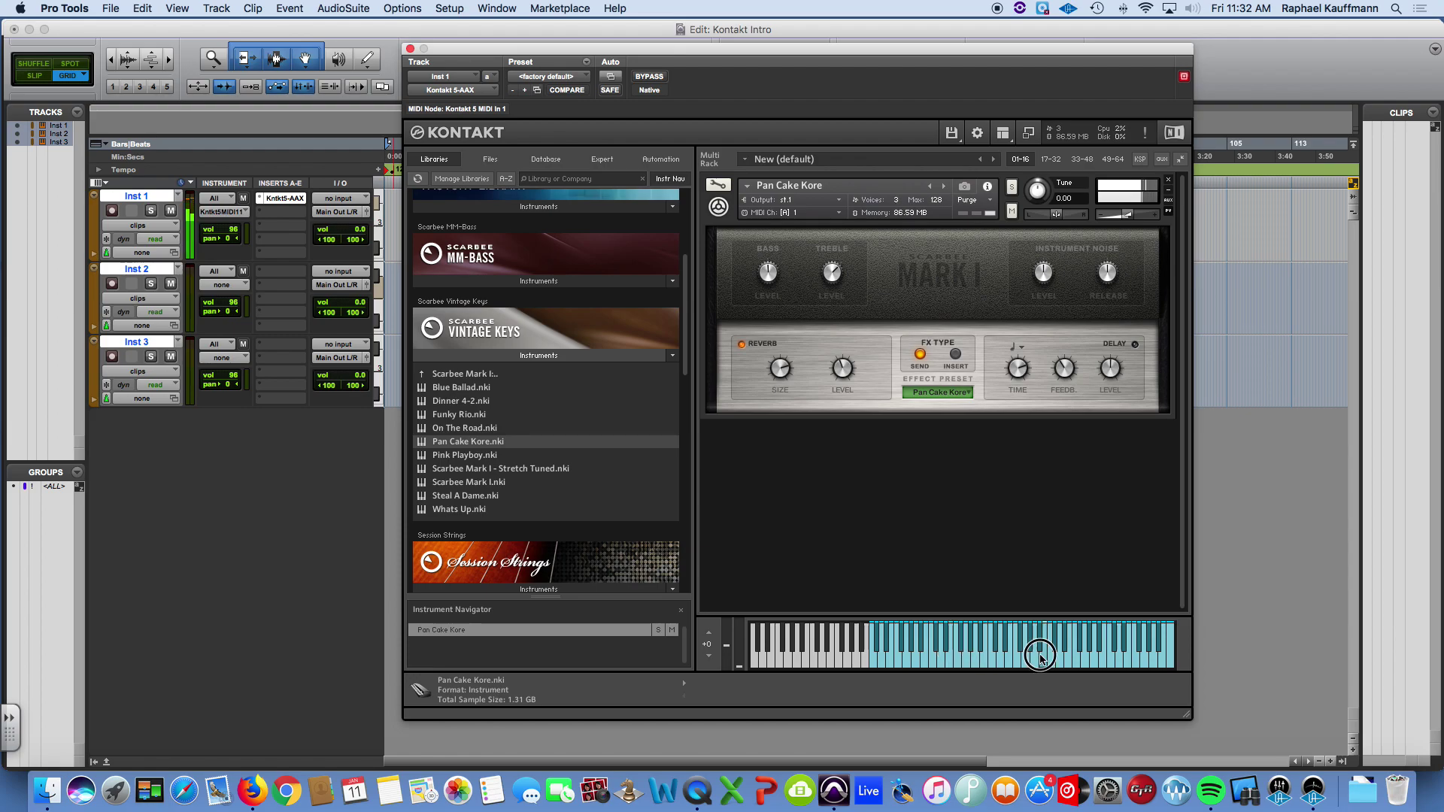
left_click(1007, 661)
left_click(914, 668)
left_click(1036, 661)
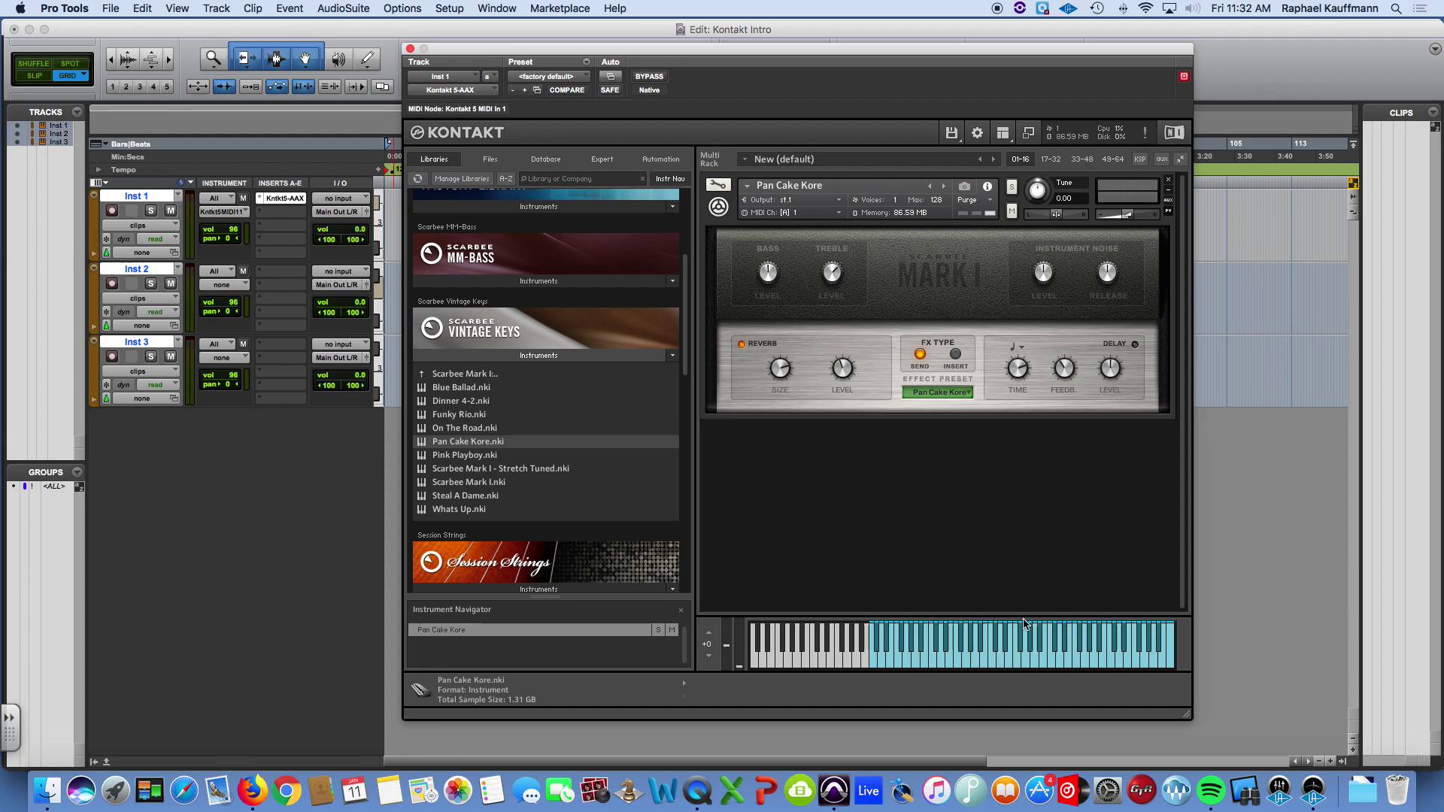
Step: Turn Kontakt's on-screen keyboard off and back on from the Workspace menu
left_click(1003, 134)
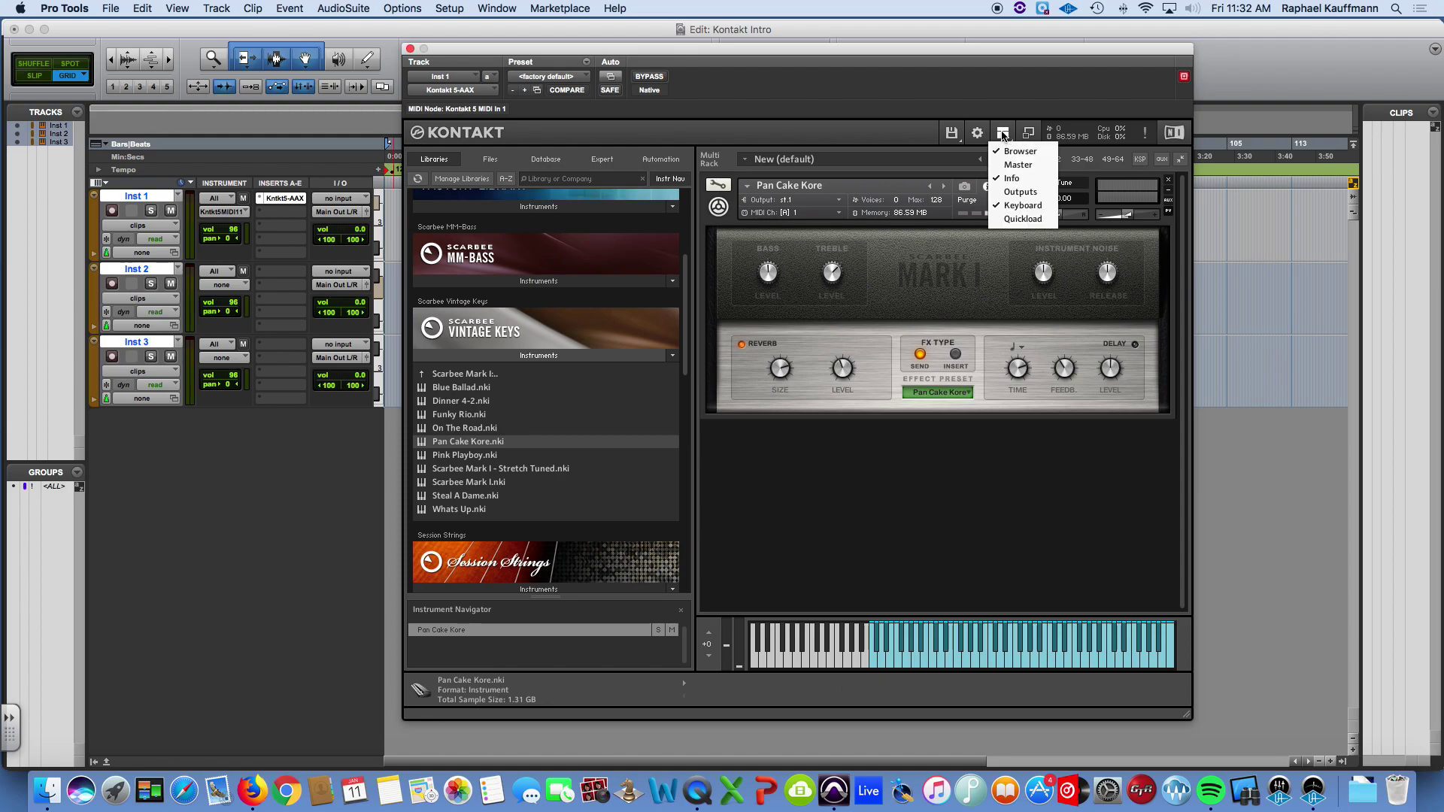
left_click(1016, 205)
left_click(1003, 133)
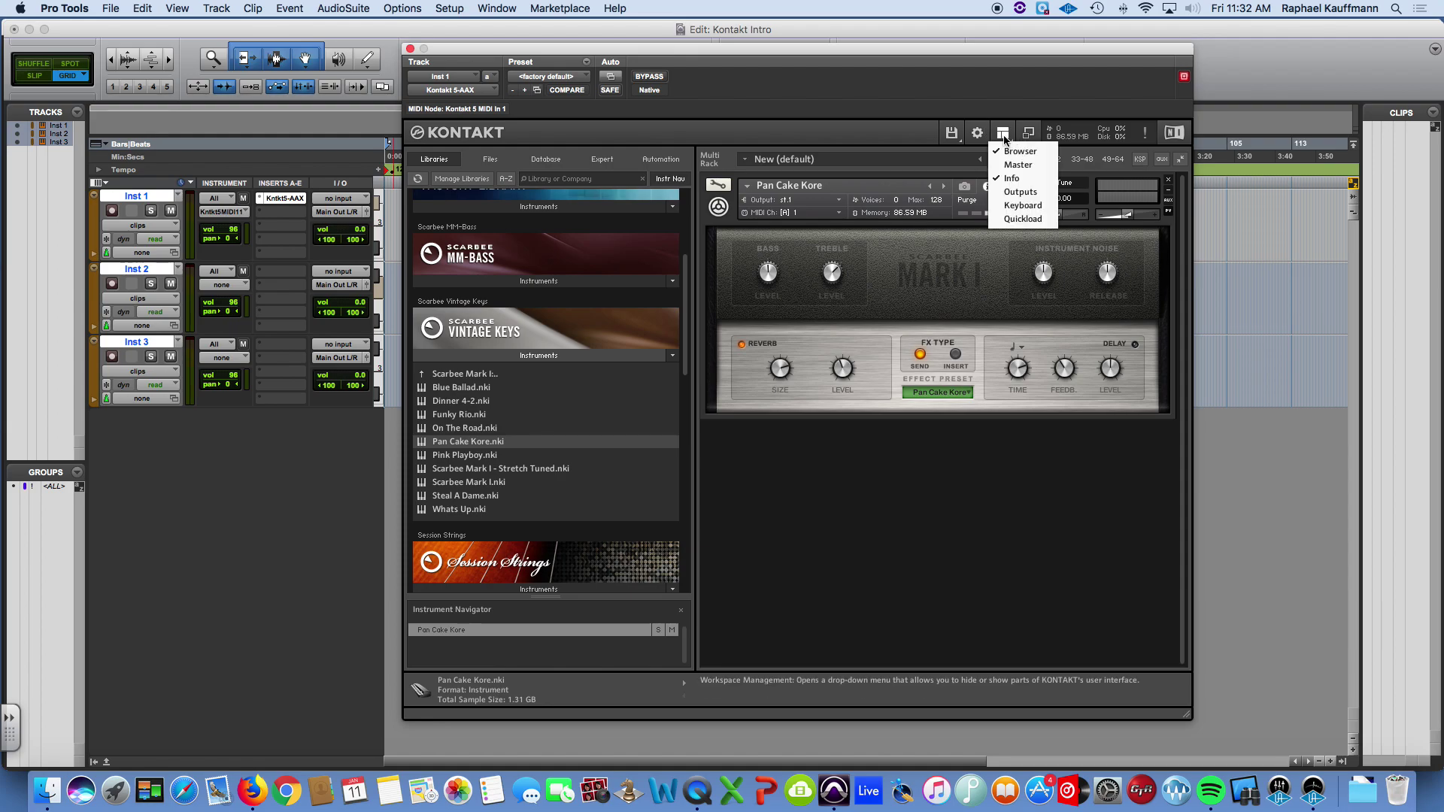
left_click(1015, 205)
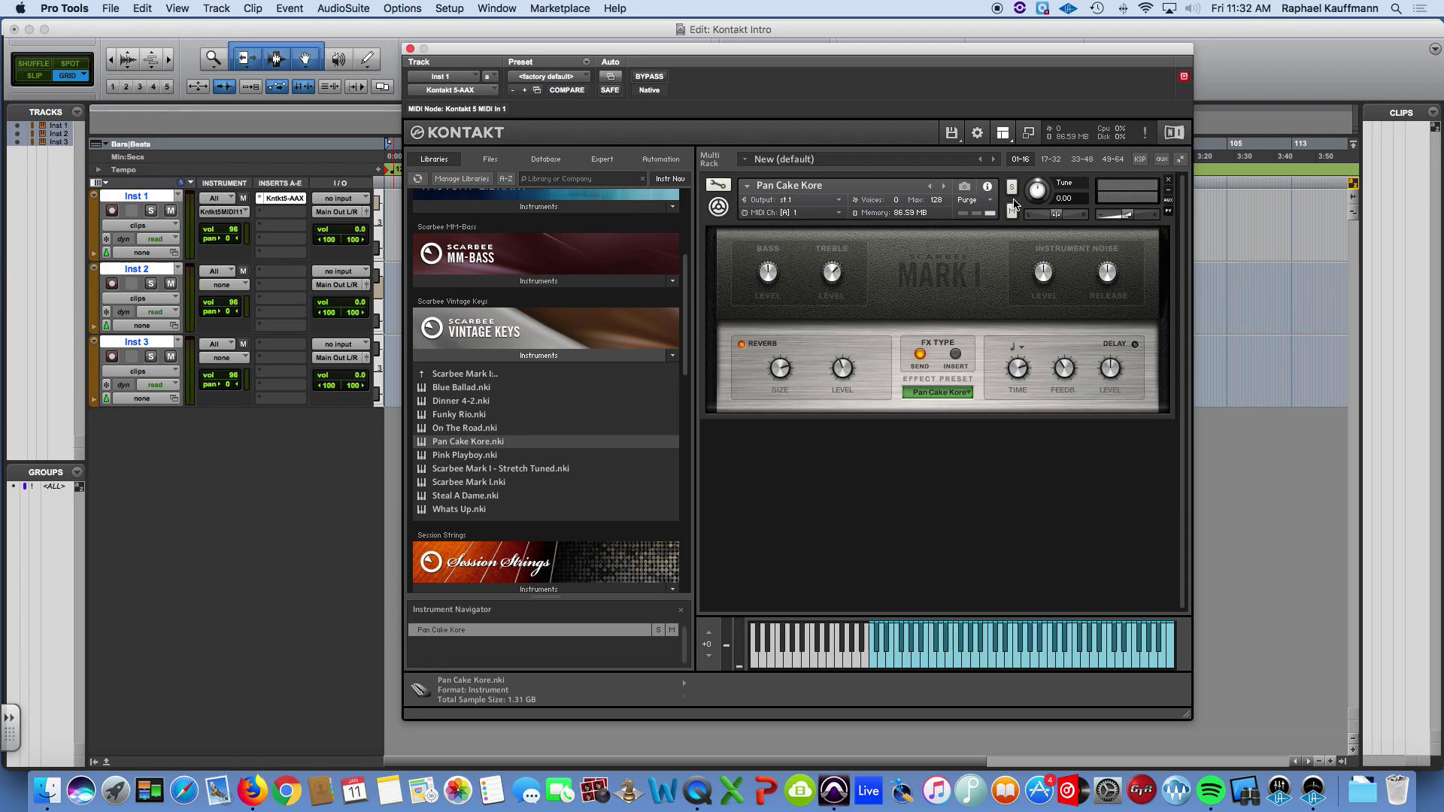
left_click(788, 218)
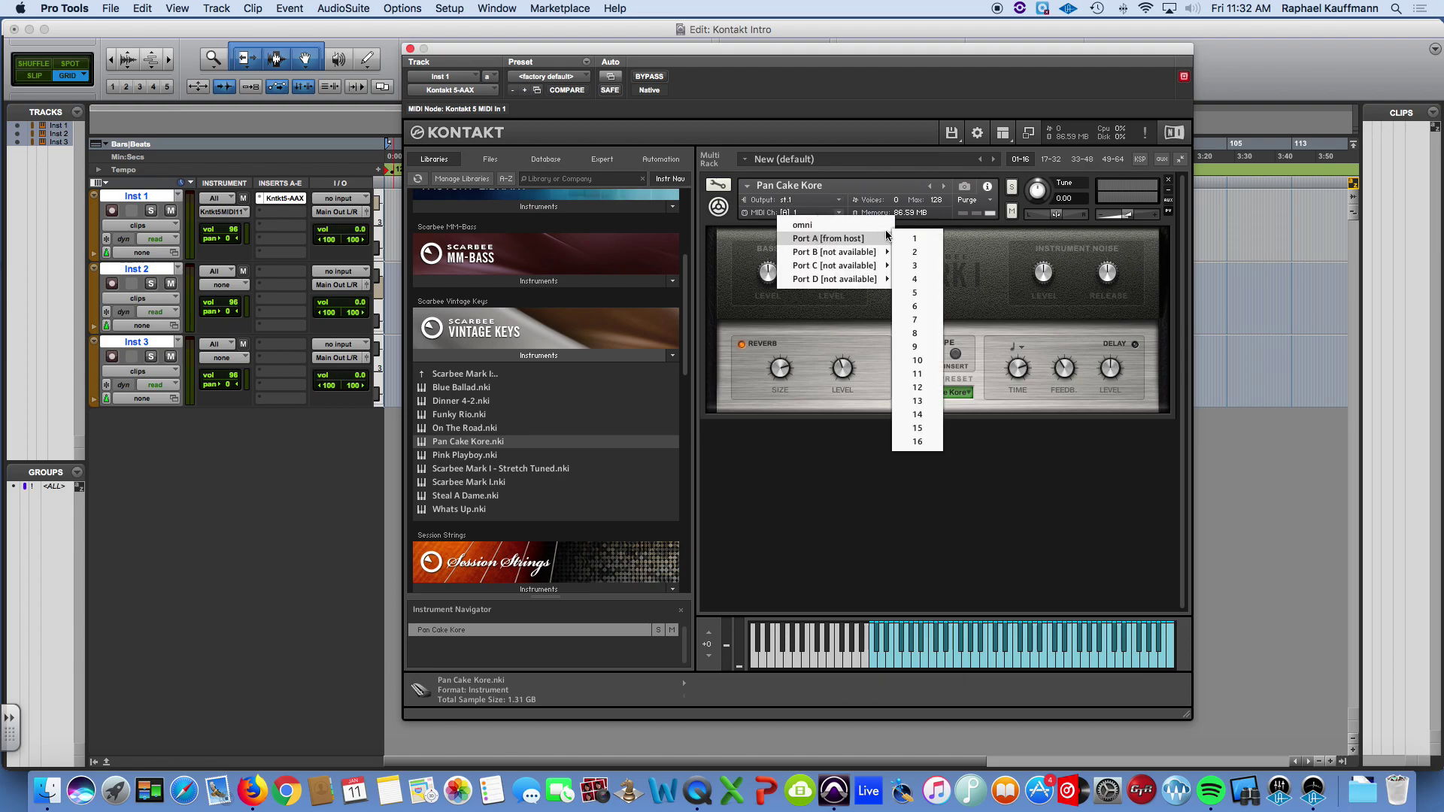
left_click(938, 248)
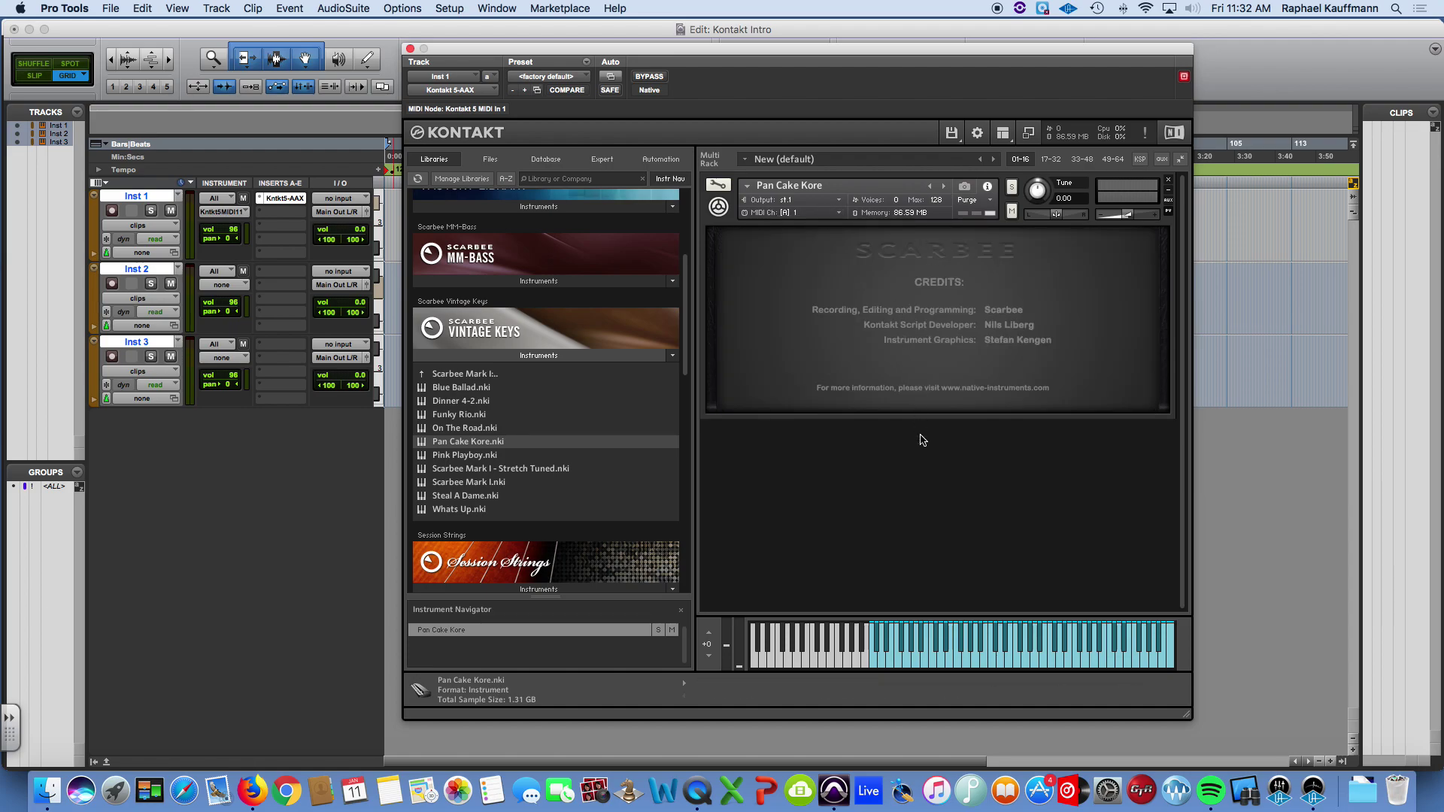
left_click(917, 384)
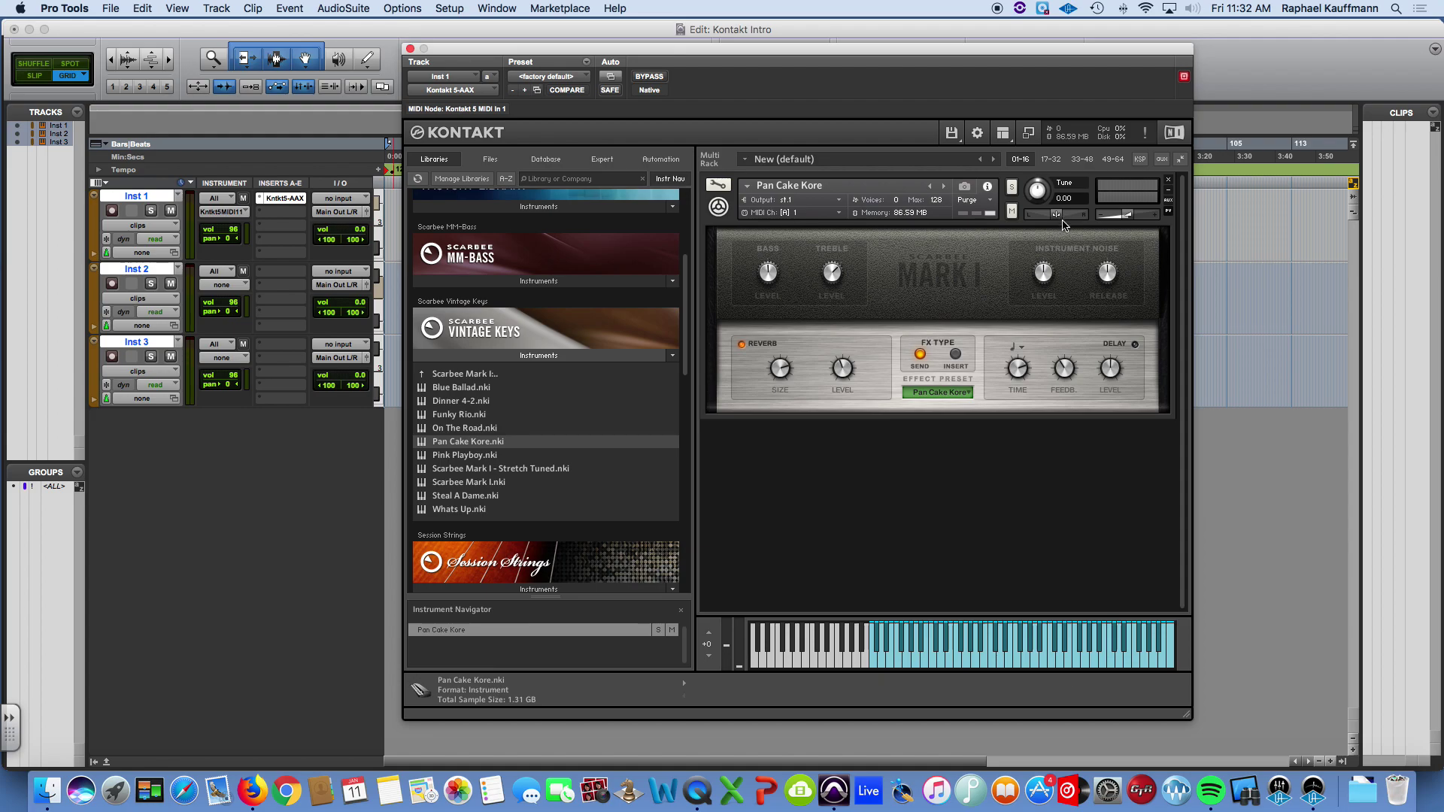
left_click(1012, 188)
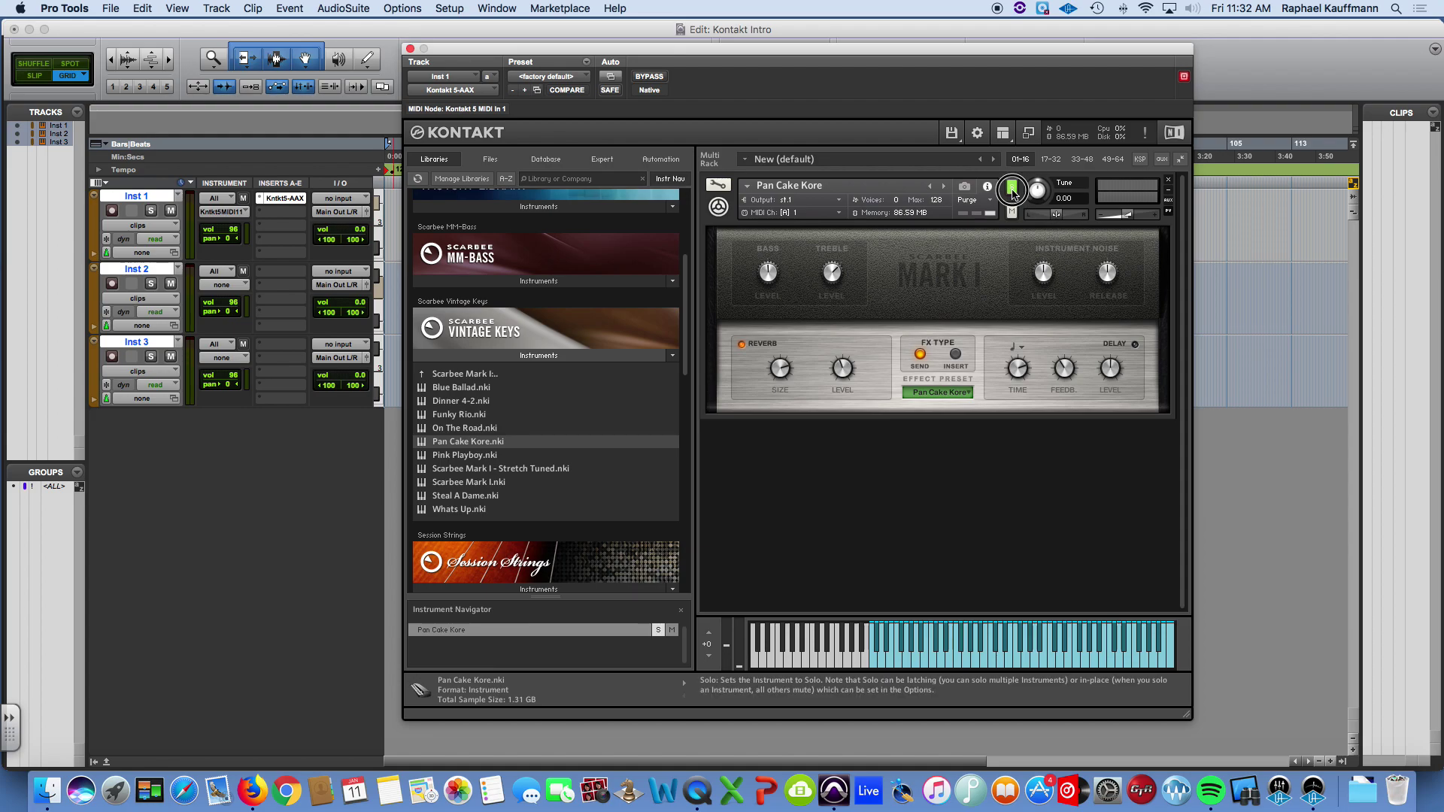
left_click(1013, 190)
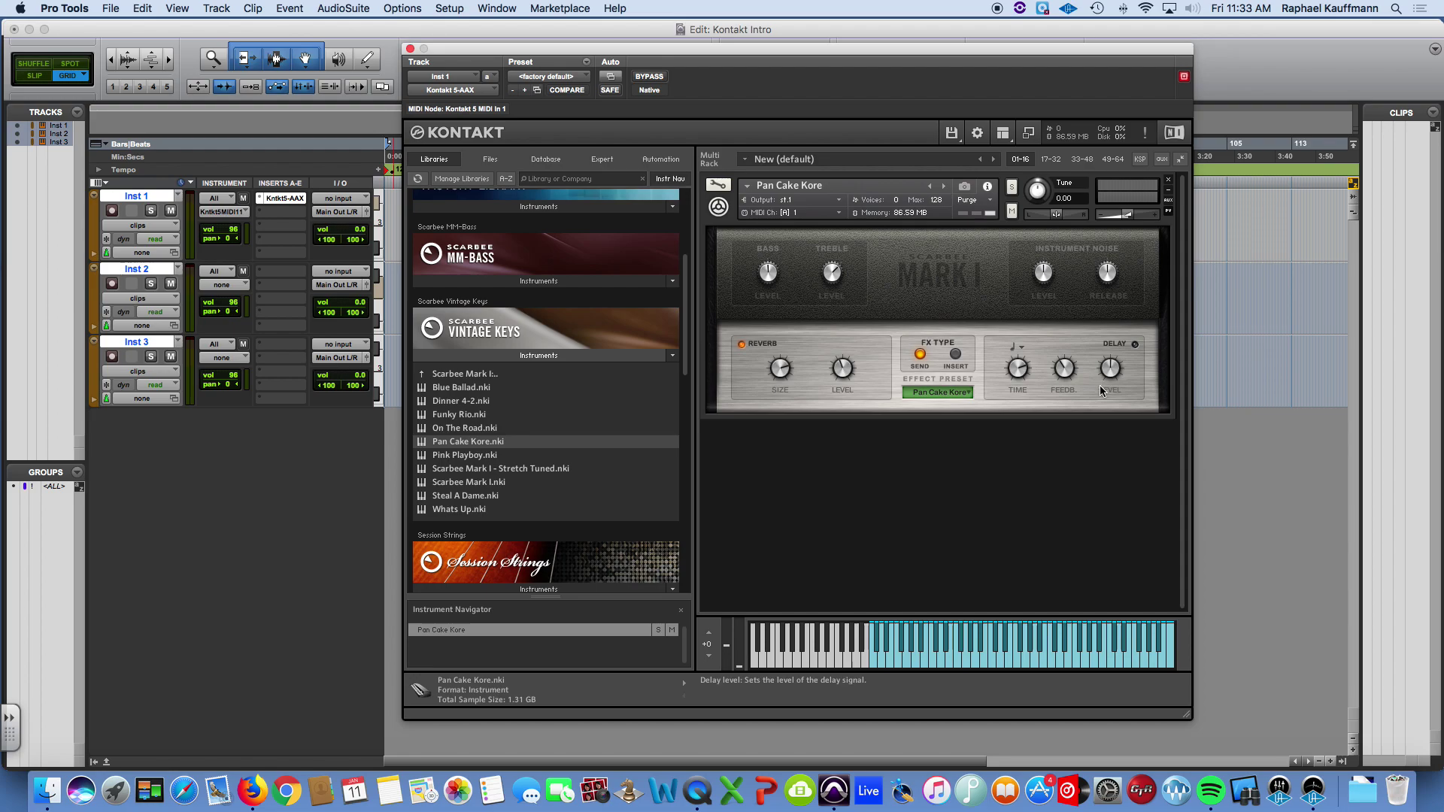
Step: Close Kontakt and pencil a C3/E3/A3 chord into bar 1 in Inst 1's MIDI Editor
left_click(409, 48)
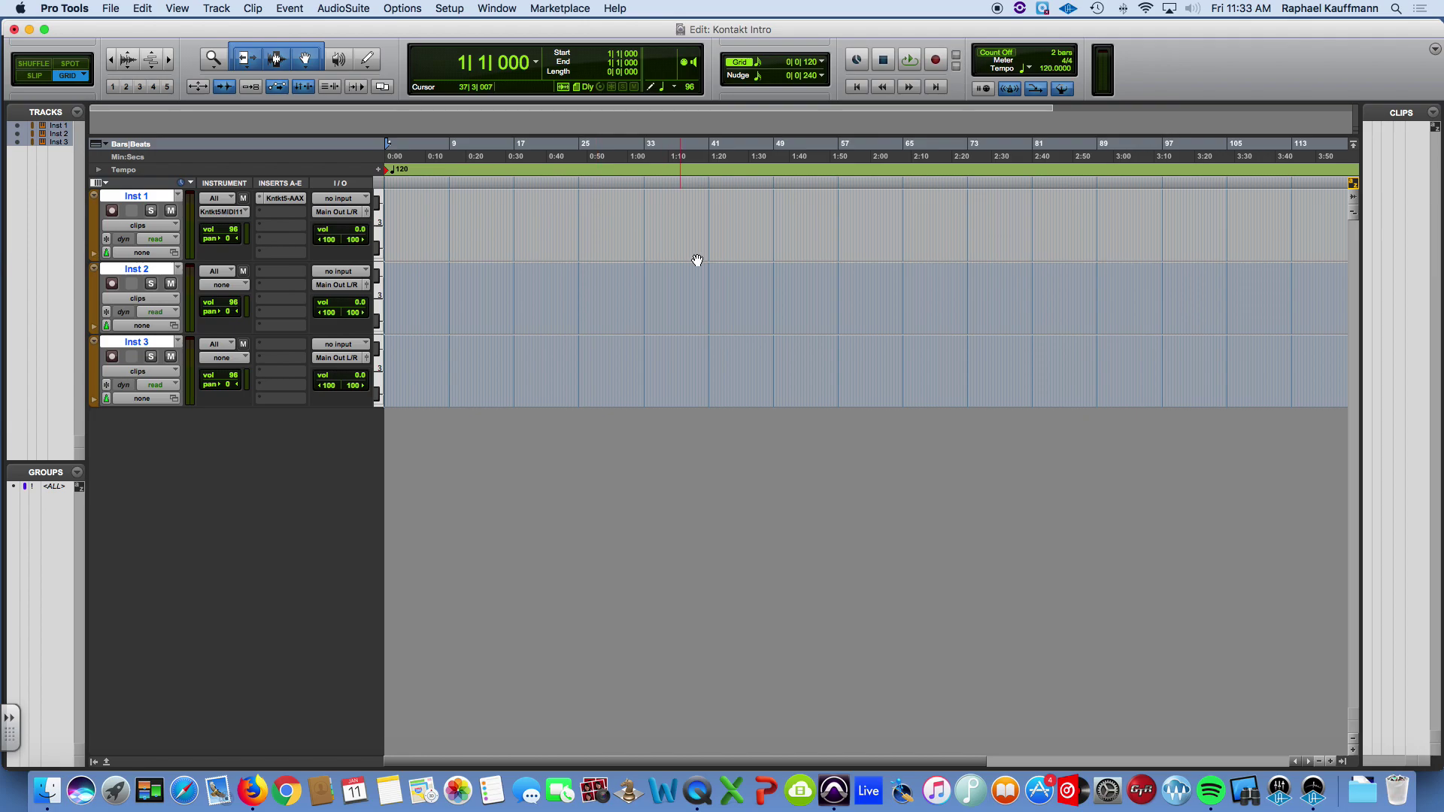
key("ctrl+equal")
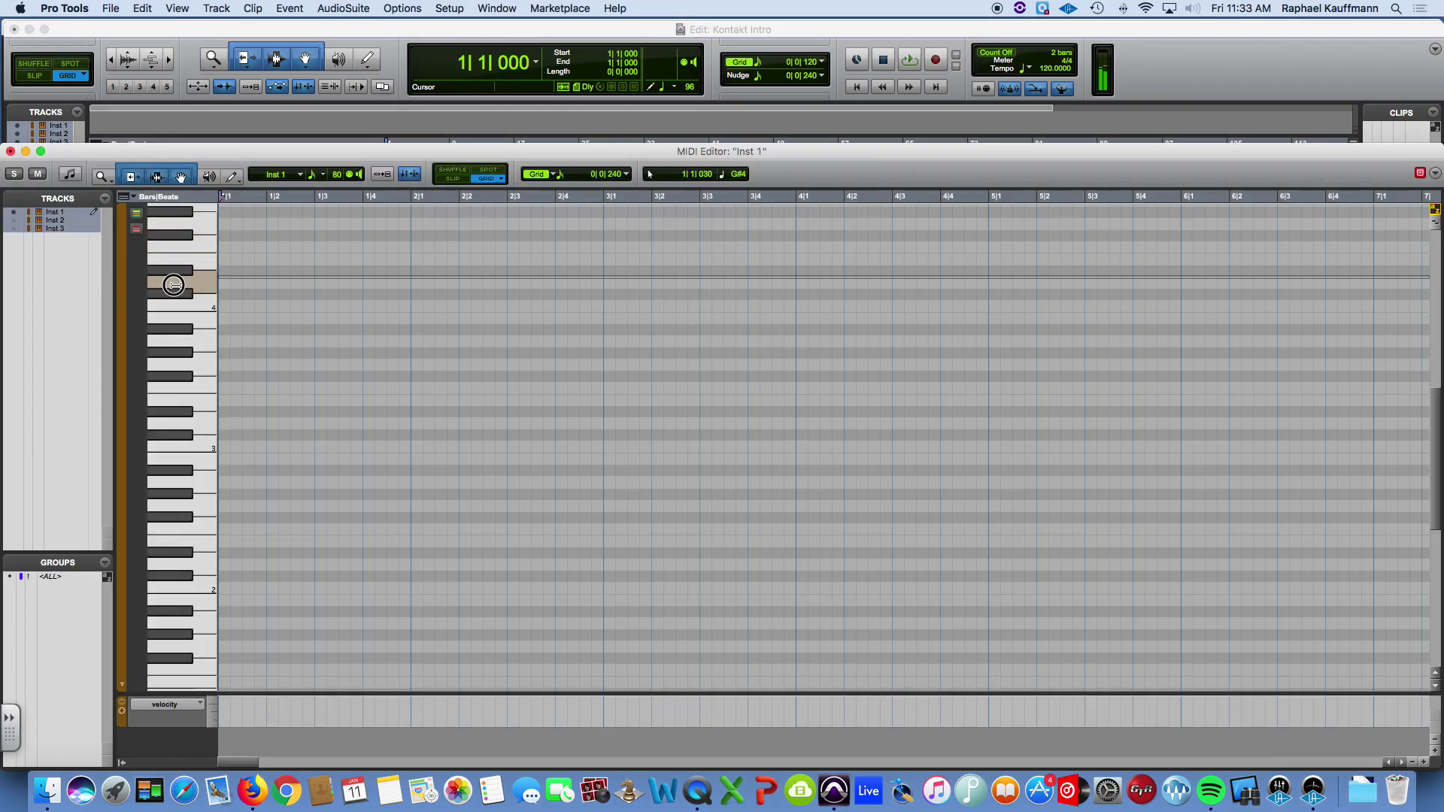
left_click_drag(176, 284, 410, 446)
left_click(224, 447)
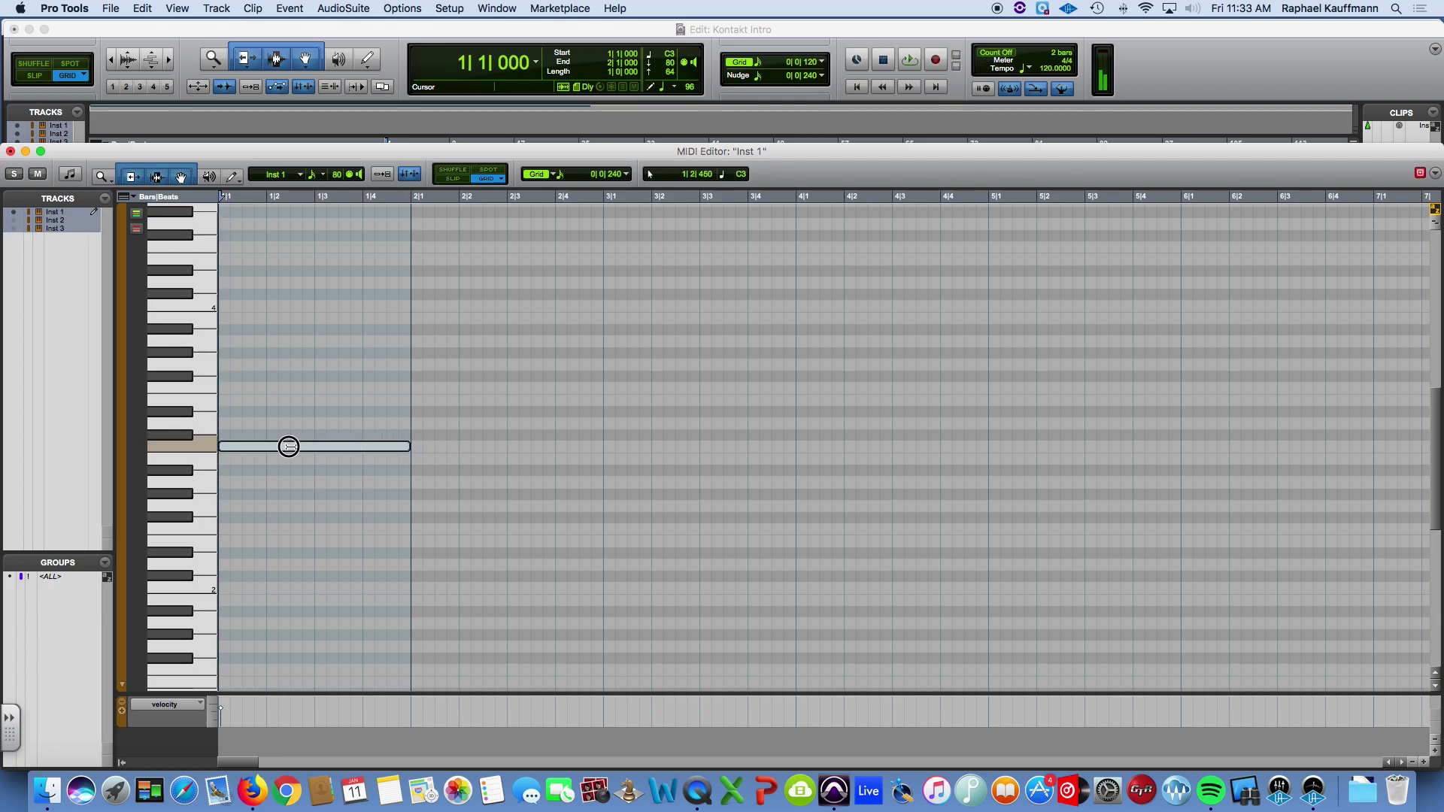
left_click_drag(287, 446, 288, 348)
key("space")
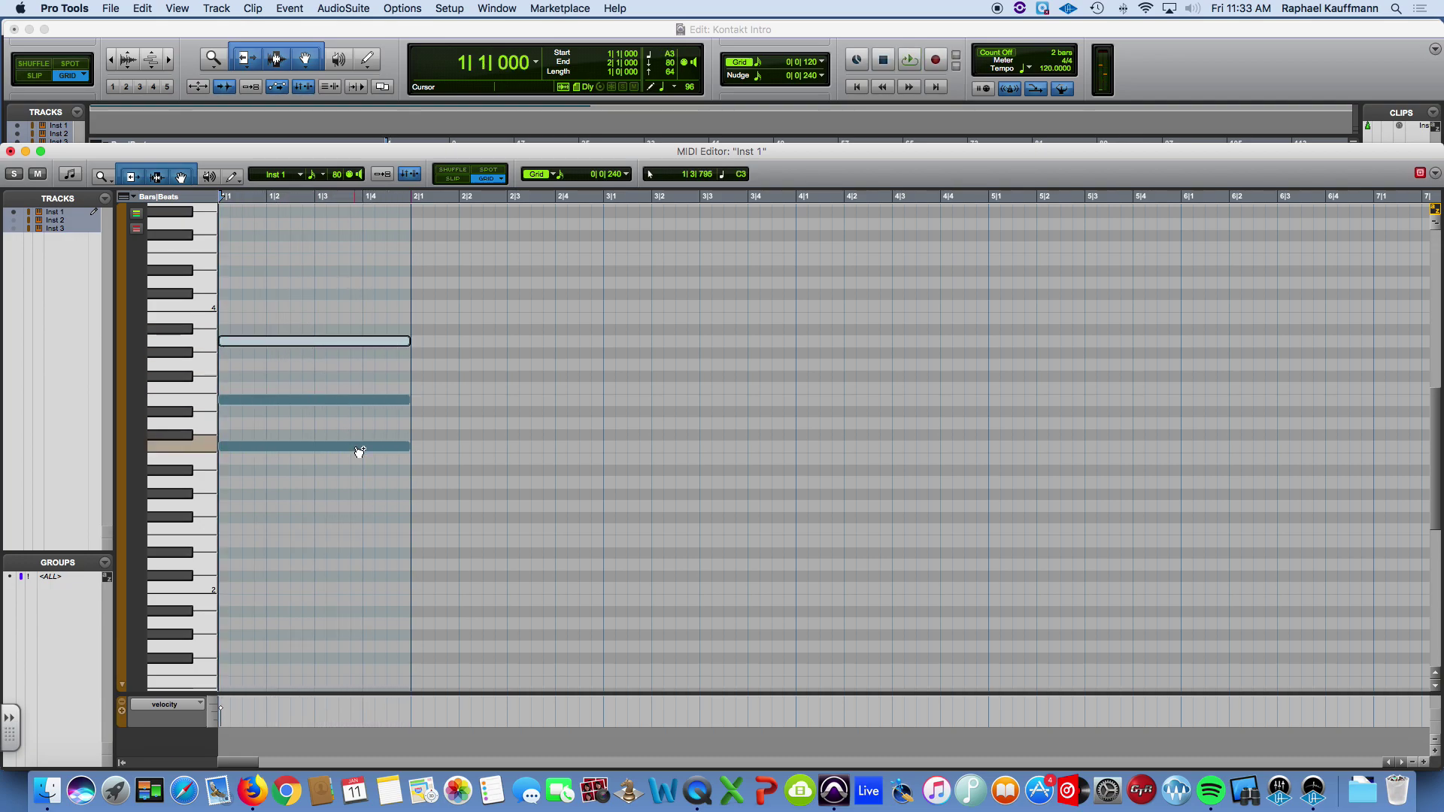
Step: Copy the chord into bar 2 with a lower bass note and play it back
left_click_drag(358, 448, 541, 459)
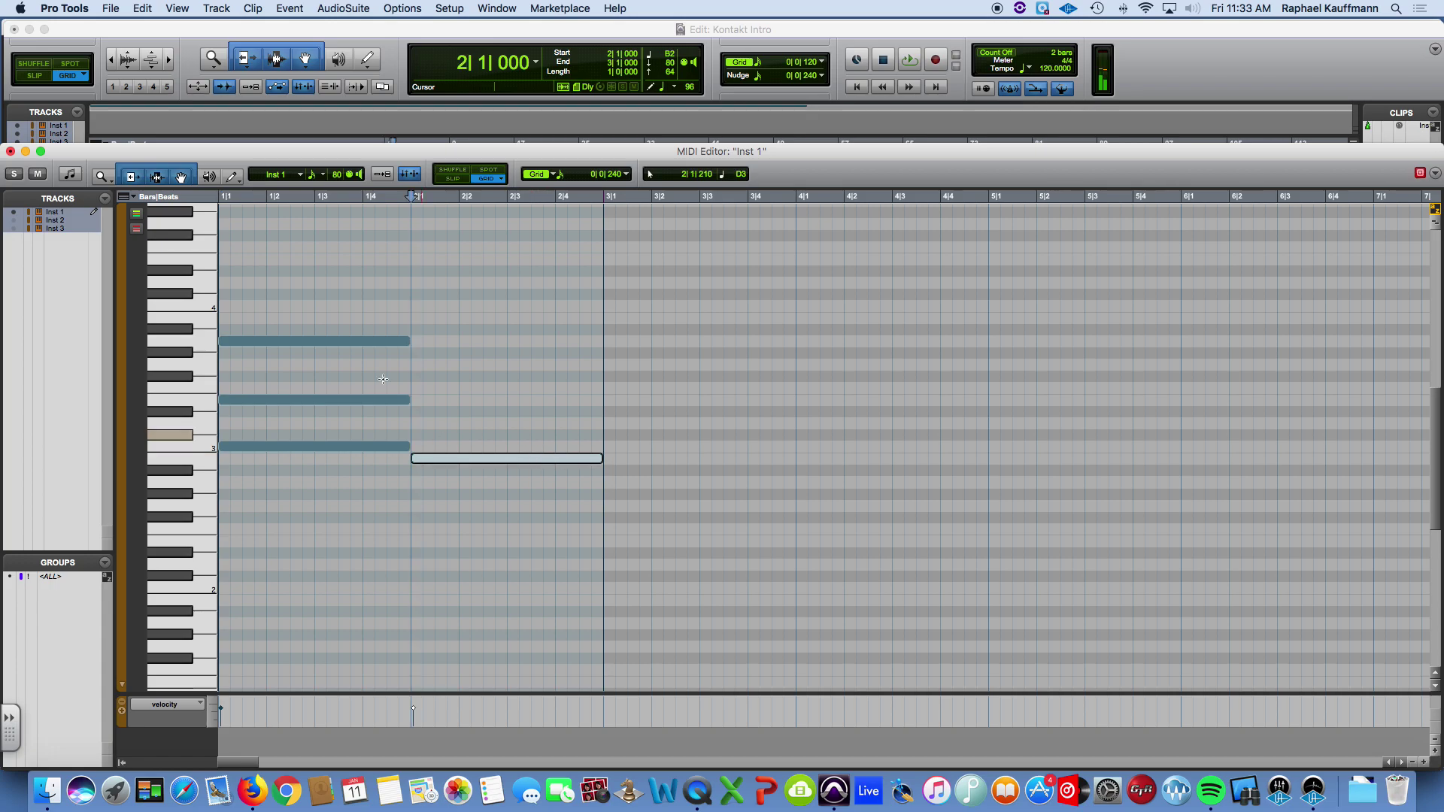
left_click_drag(345, 307, 538, 409)
key("space")
left_click(539, 409)
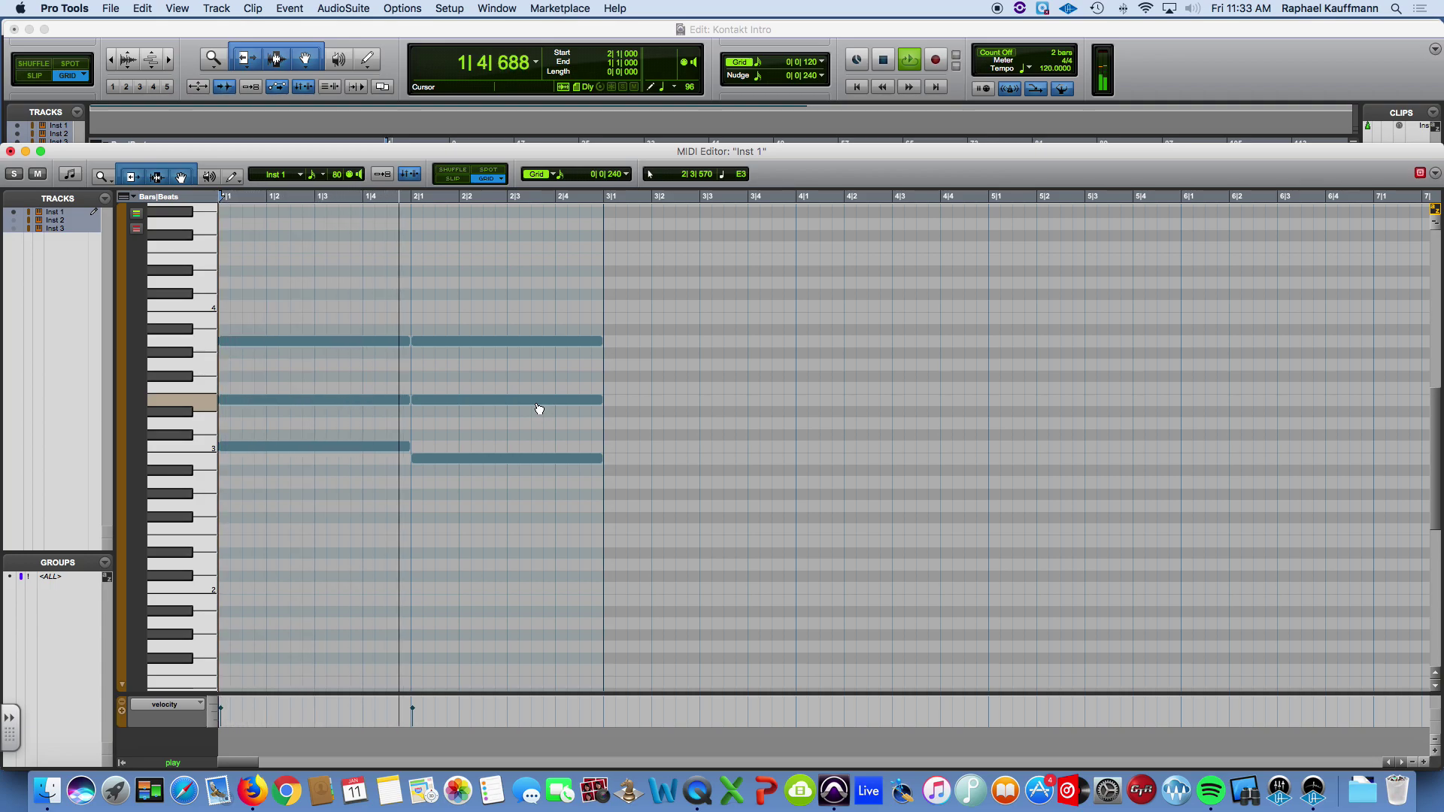
key("space")
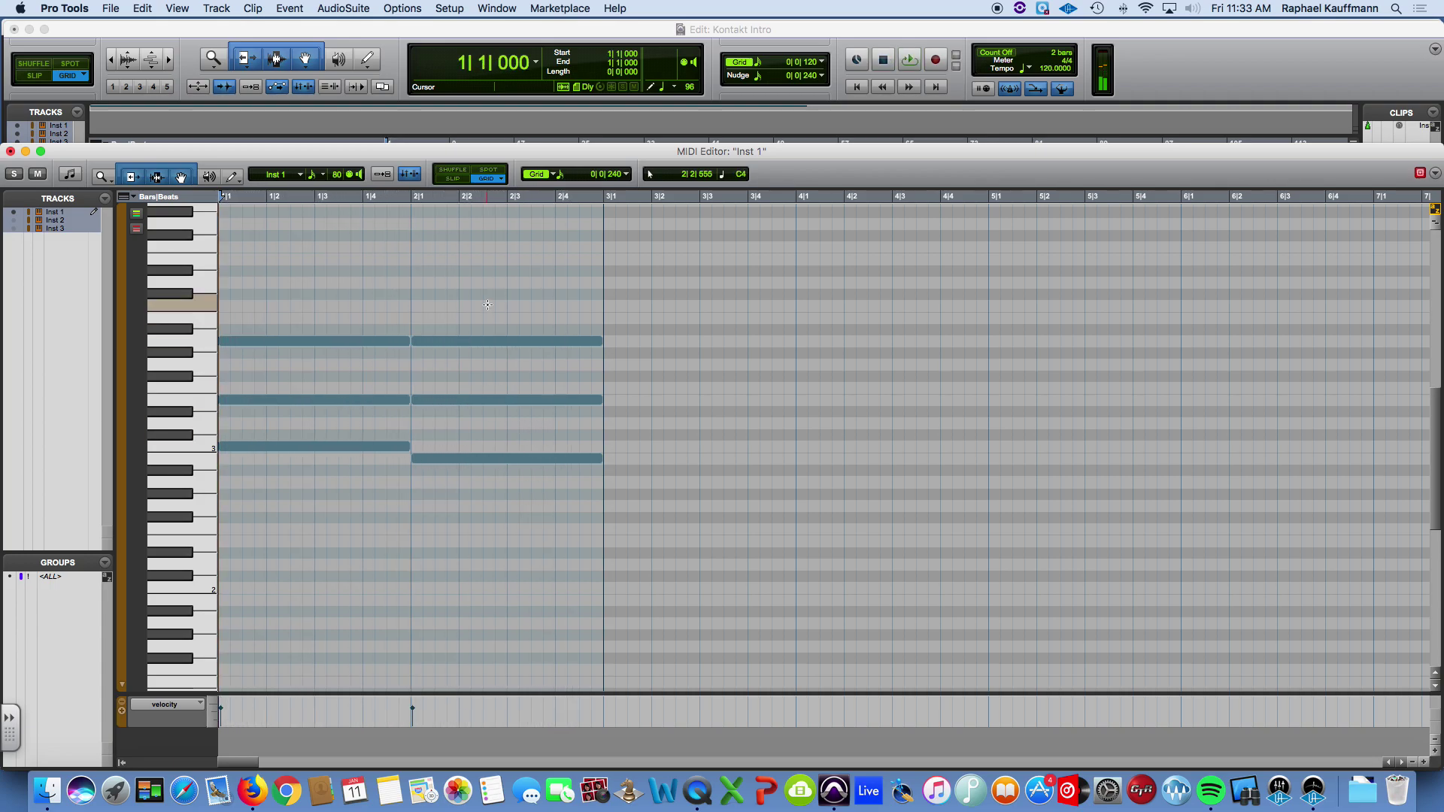
Step: Copy the bar-2 chord into bar 3, lower its bass to A2, and play the progression
left_click(467, 459)
left_click_drag(468, 460, 661, 476)
left_click(667, 466)
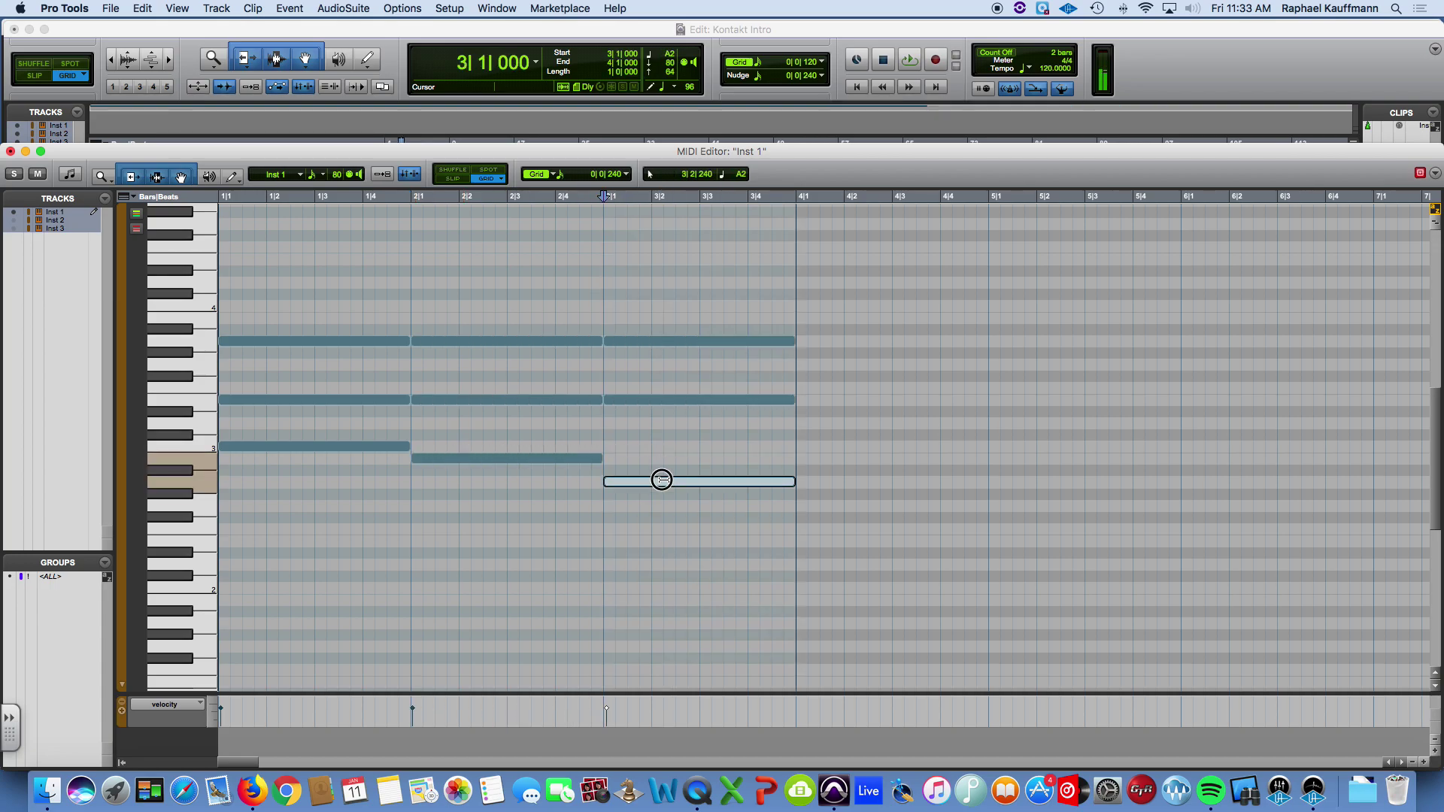
key("space")
key("space")
key("Return")
key("space")
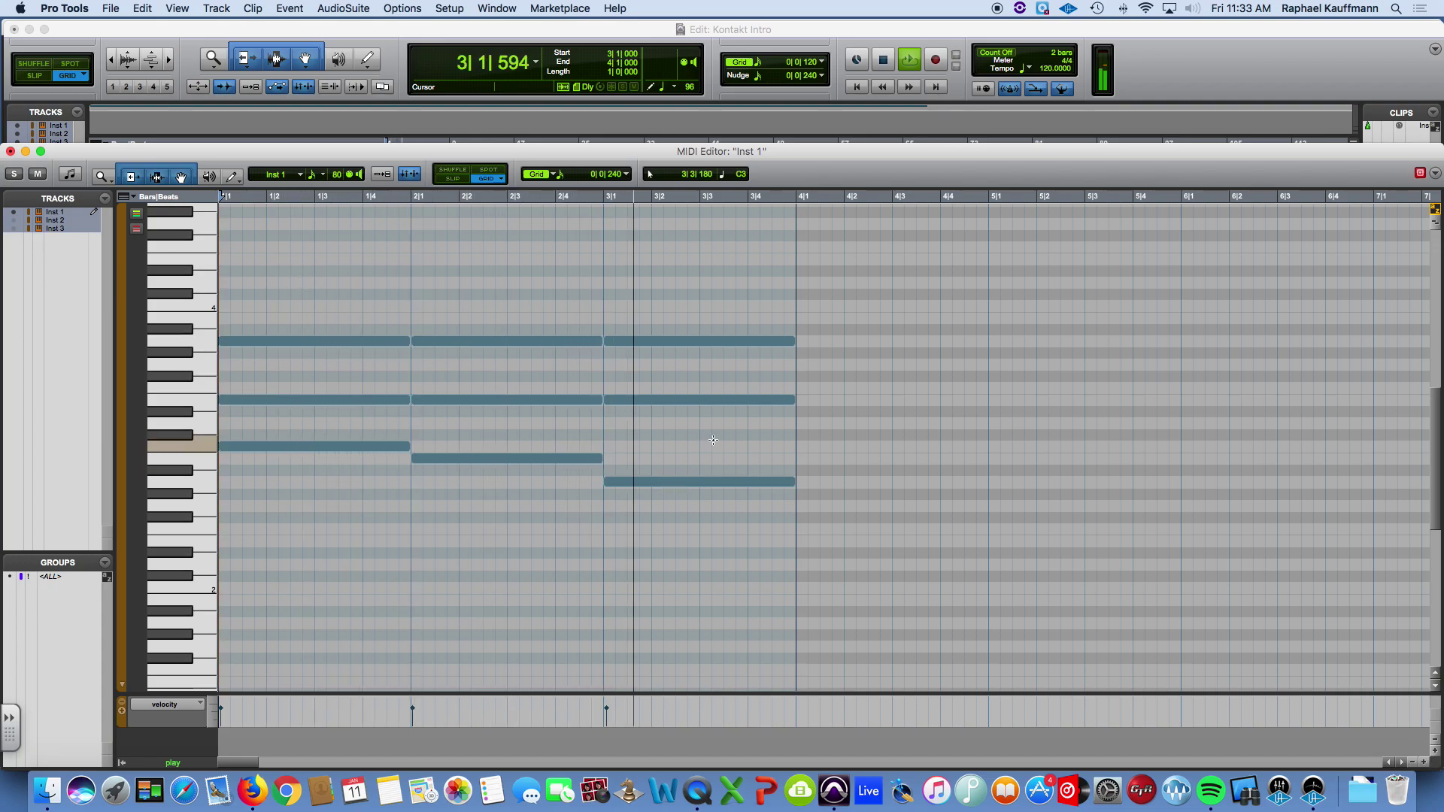
key("space")
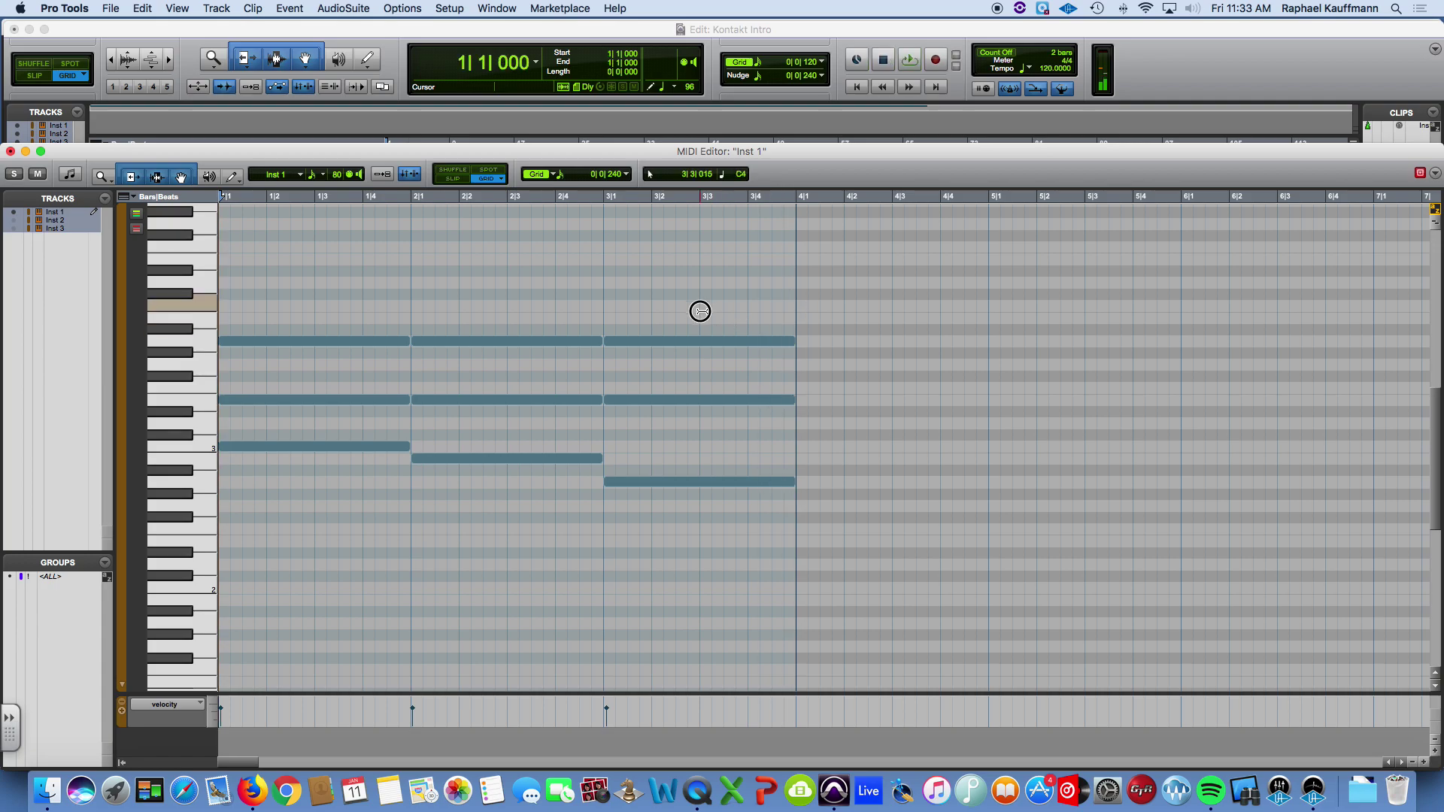
Step: Lengthen the bar-3 chord to bar 5, close the editor, and zoom in on the Inst 1-01 clip
left_click_drag(699, 309, 988, 482)
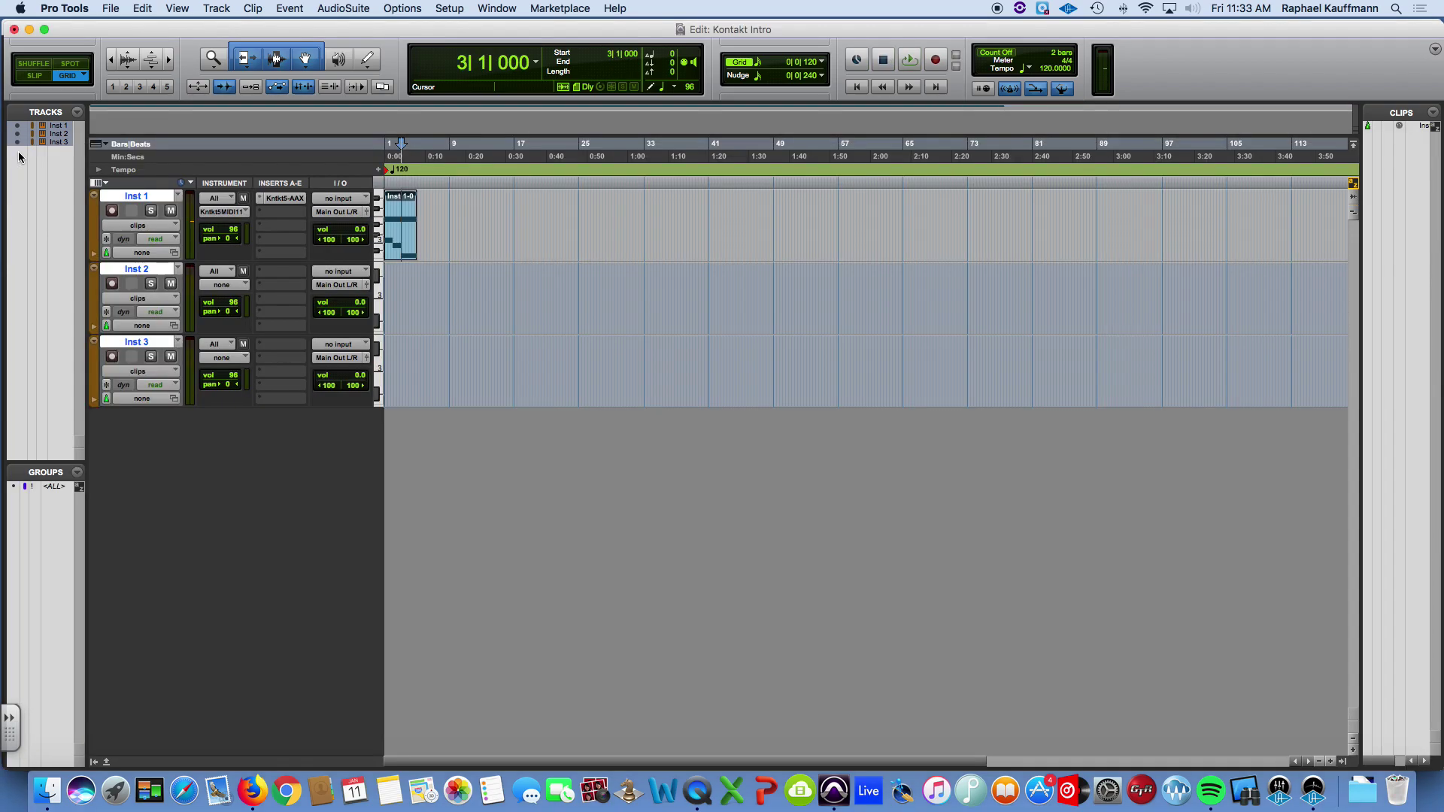
left_click(10, 151)
left_click(410, 251)
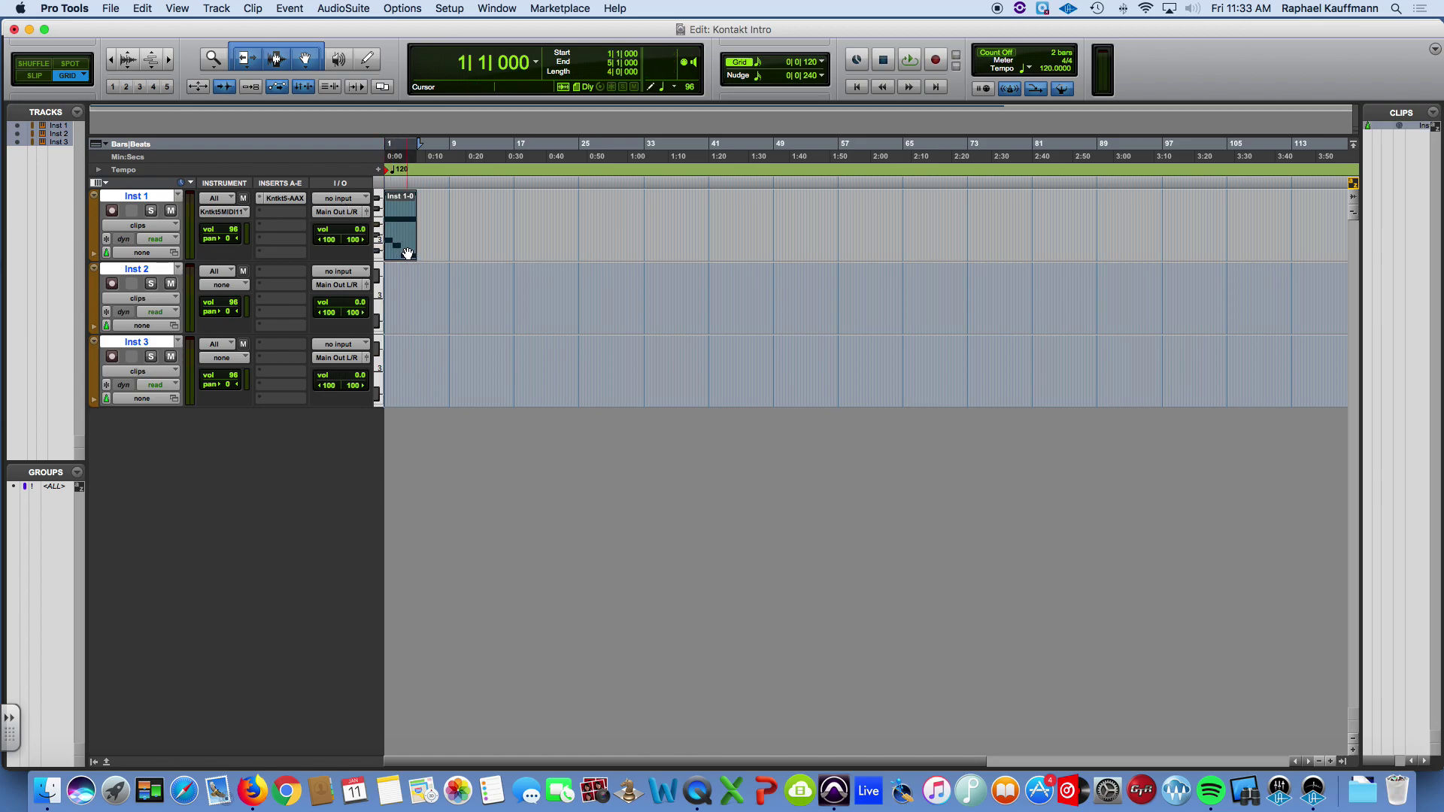
key("super+bracketright")
key("super+bracketright")
key("super+bracketright")
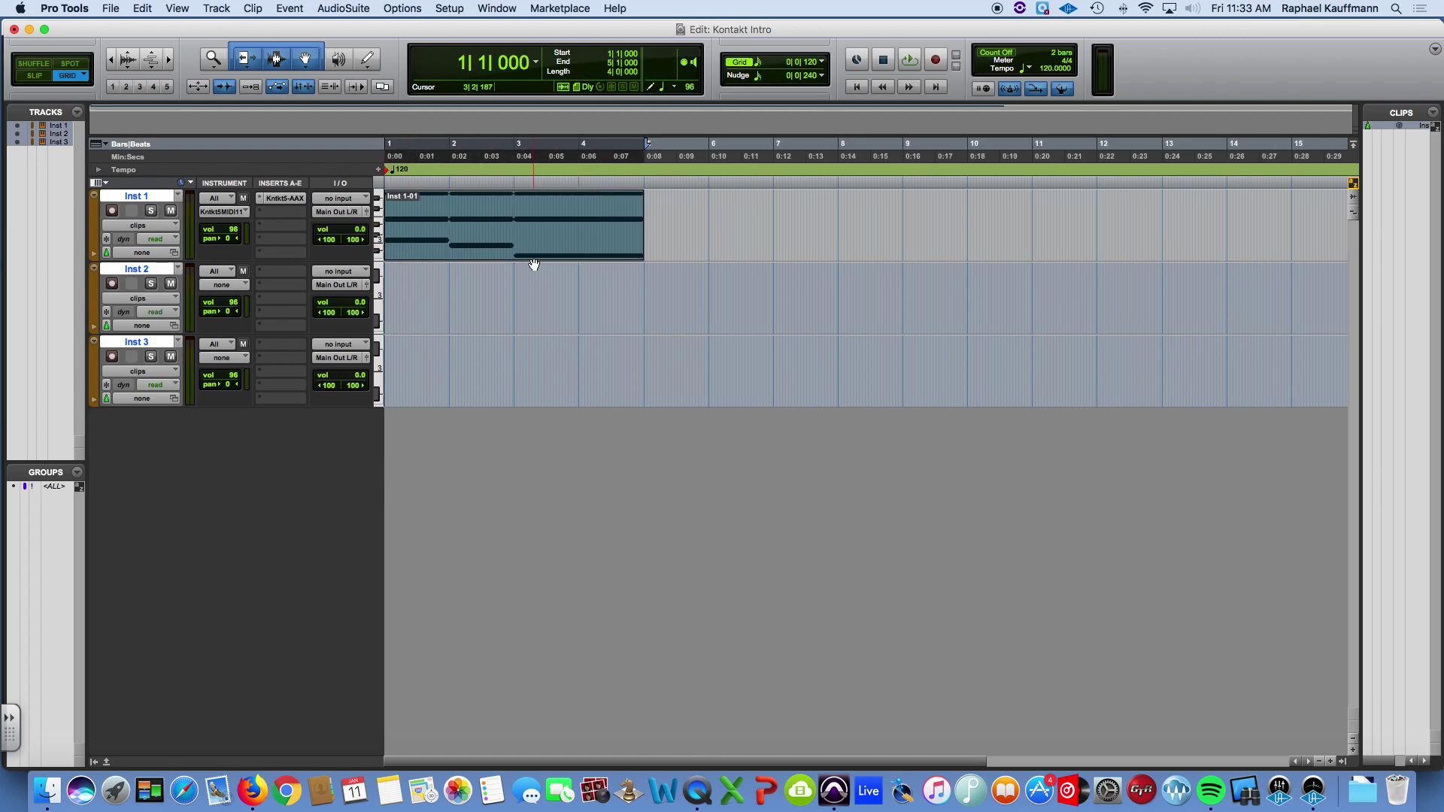
Step: Reopen Inst 1's Kontakt insert and rename the track to E Piano
left_click(282, 198)
double_click(150, 198)
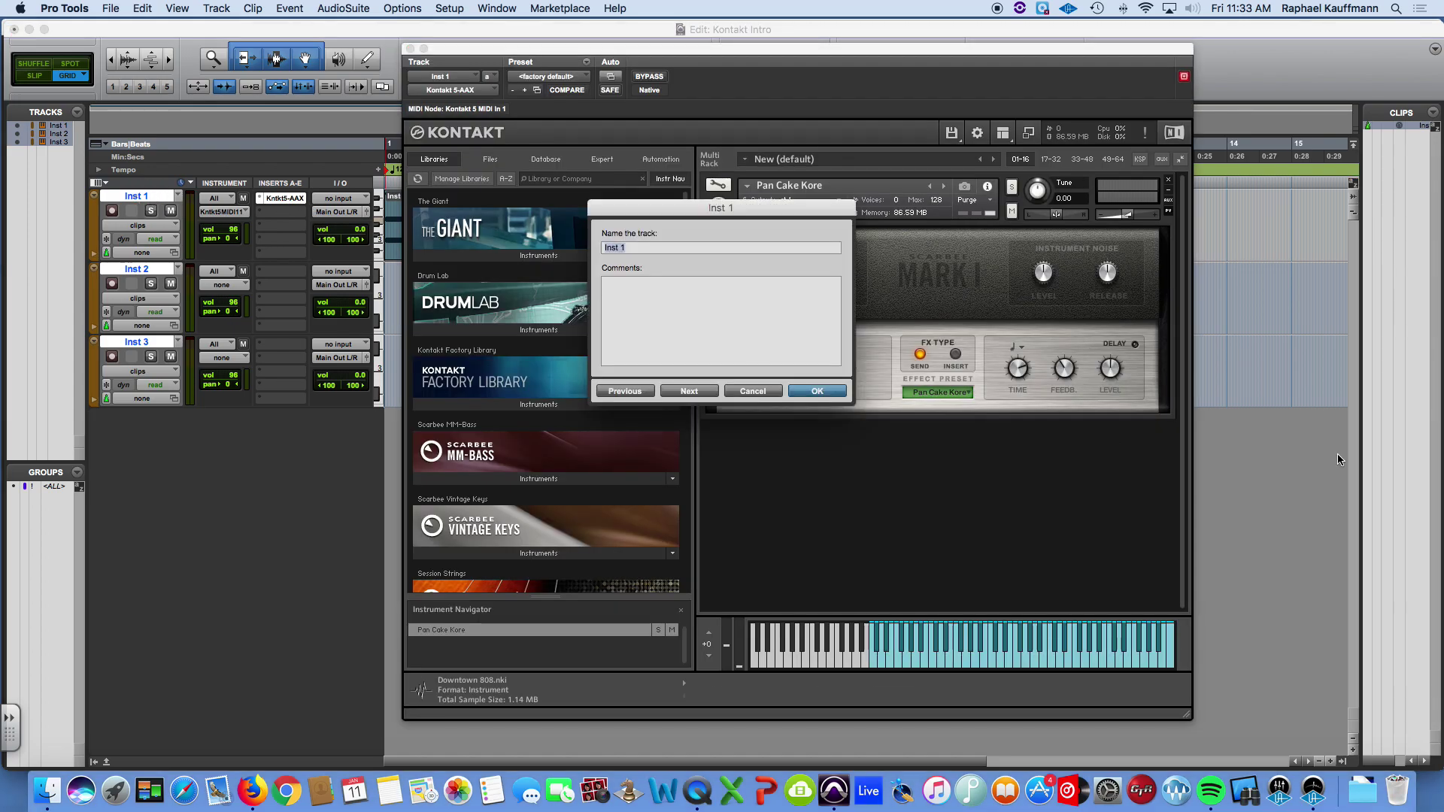
type("E Piano")
key("Return")
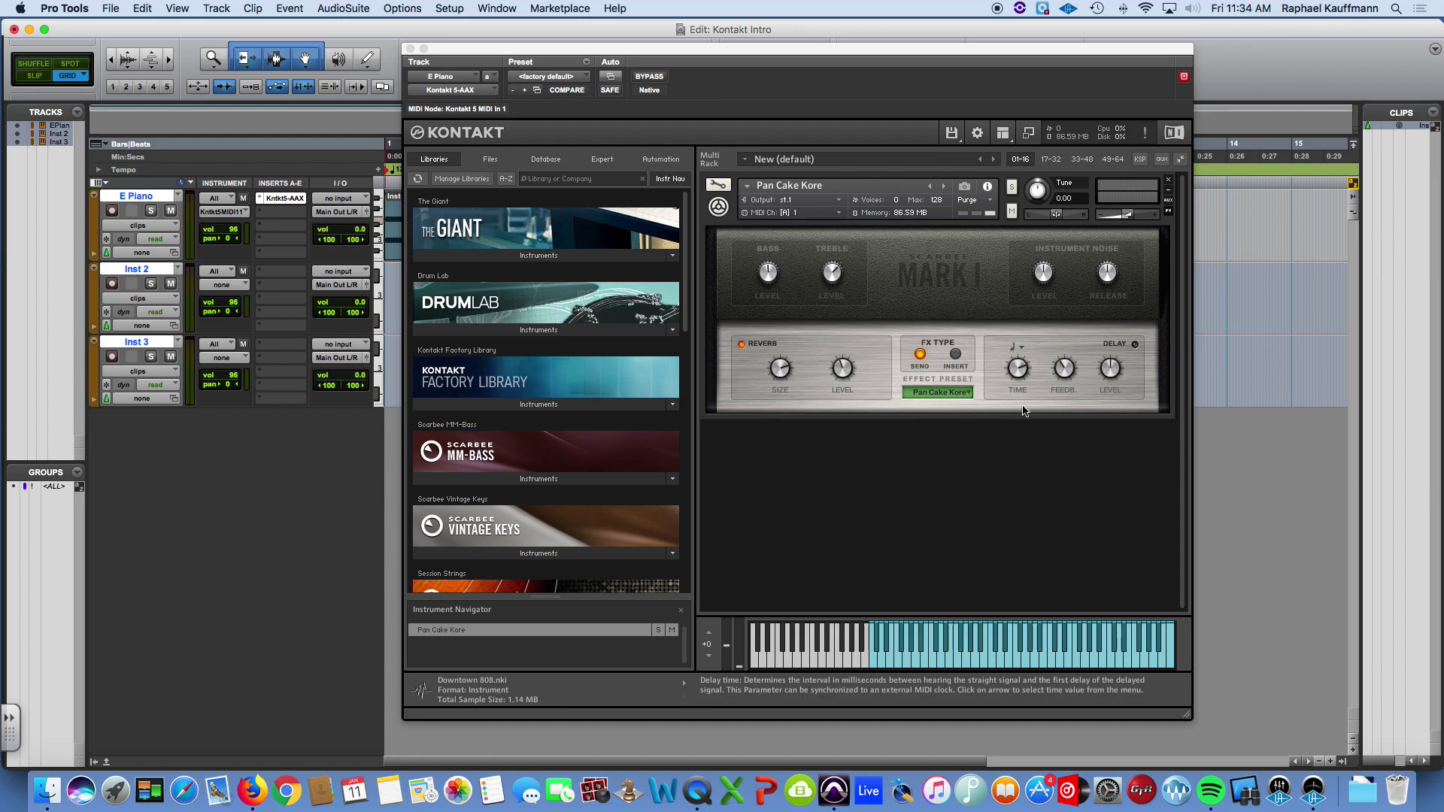
Step: Toggle Pan Cake Kore between collapsed and full panel, and into and out of edit mode
left_click(1168, 194)
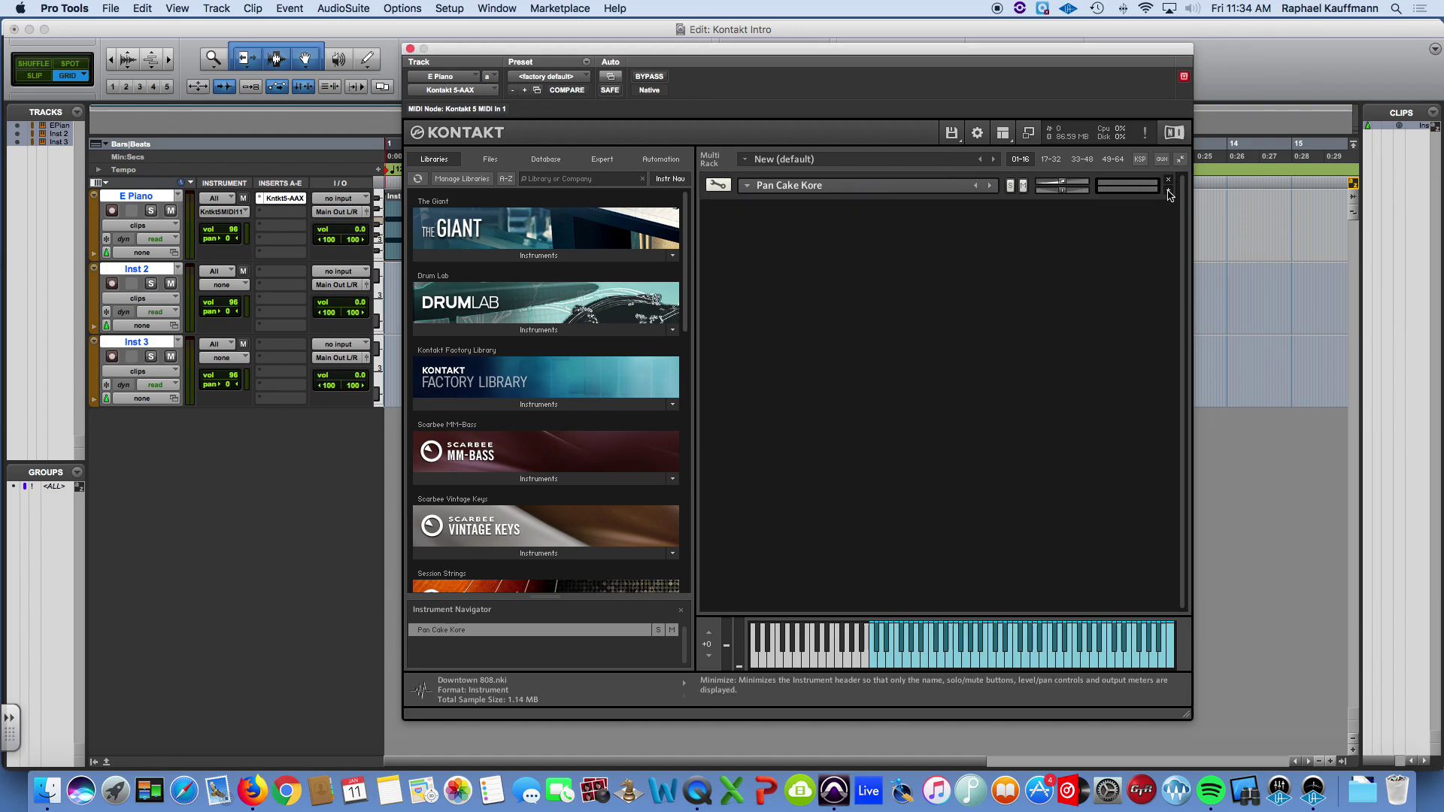
left_click(1168, 194)
left_click(1168, 194)
left_click(1168, 194)
left_click(1168, 194)
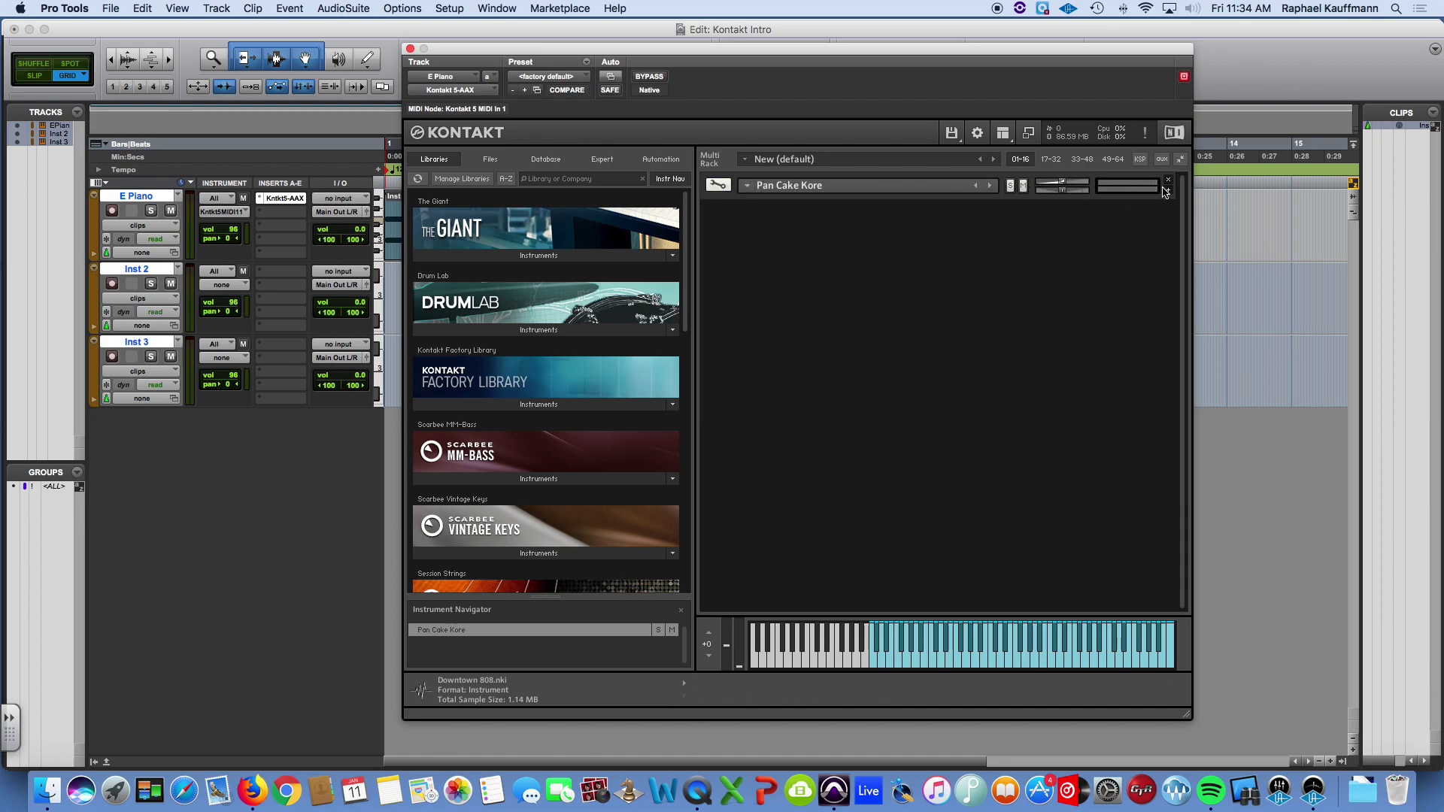
left_click(1169, 192)
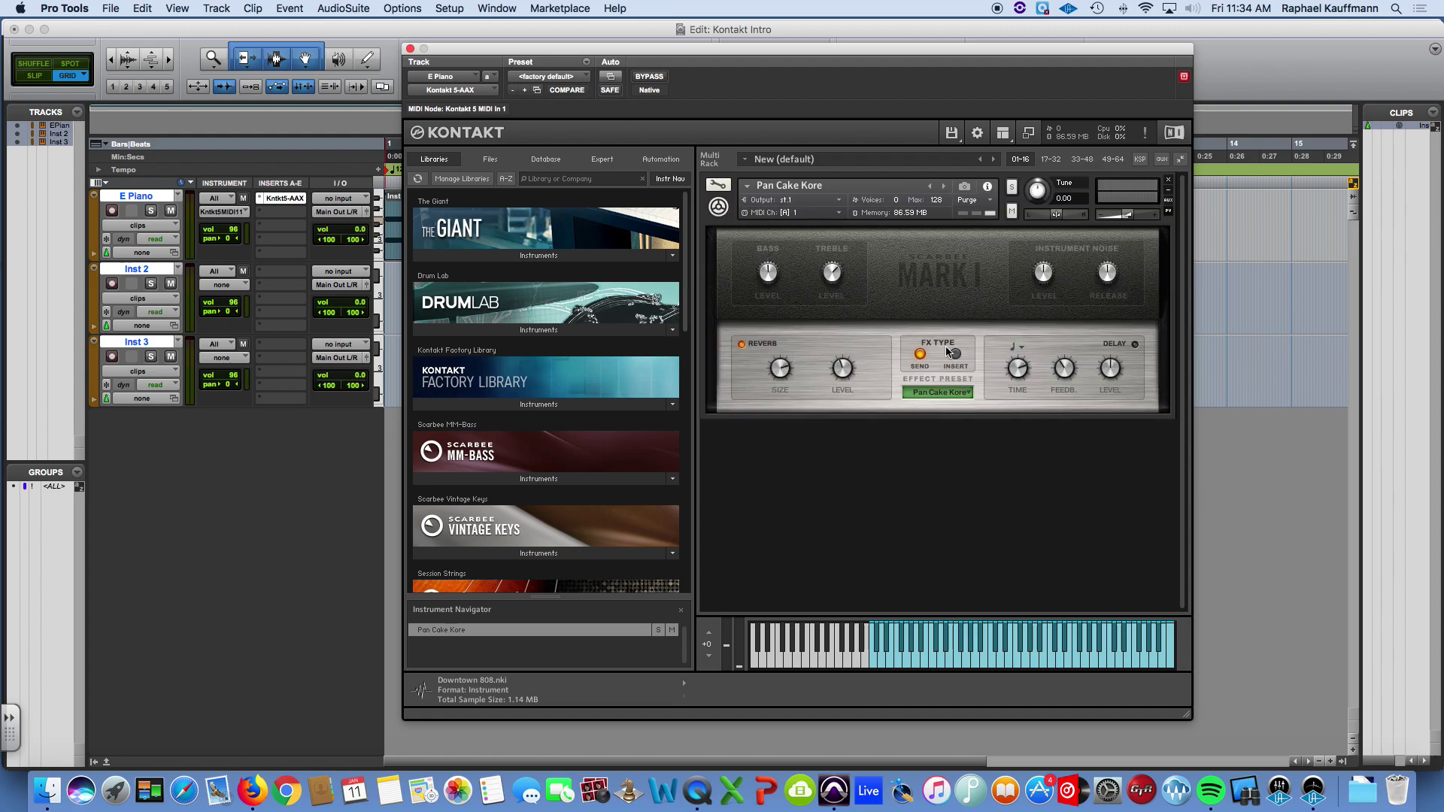
left_click(718, 184)
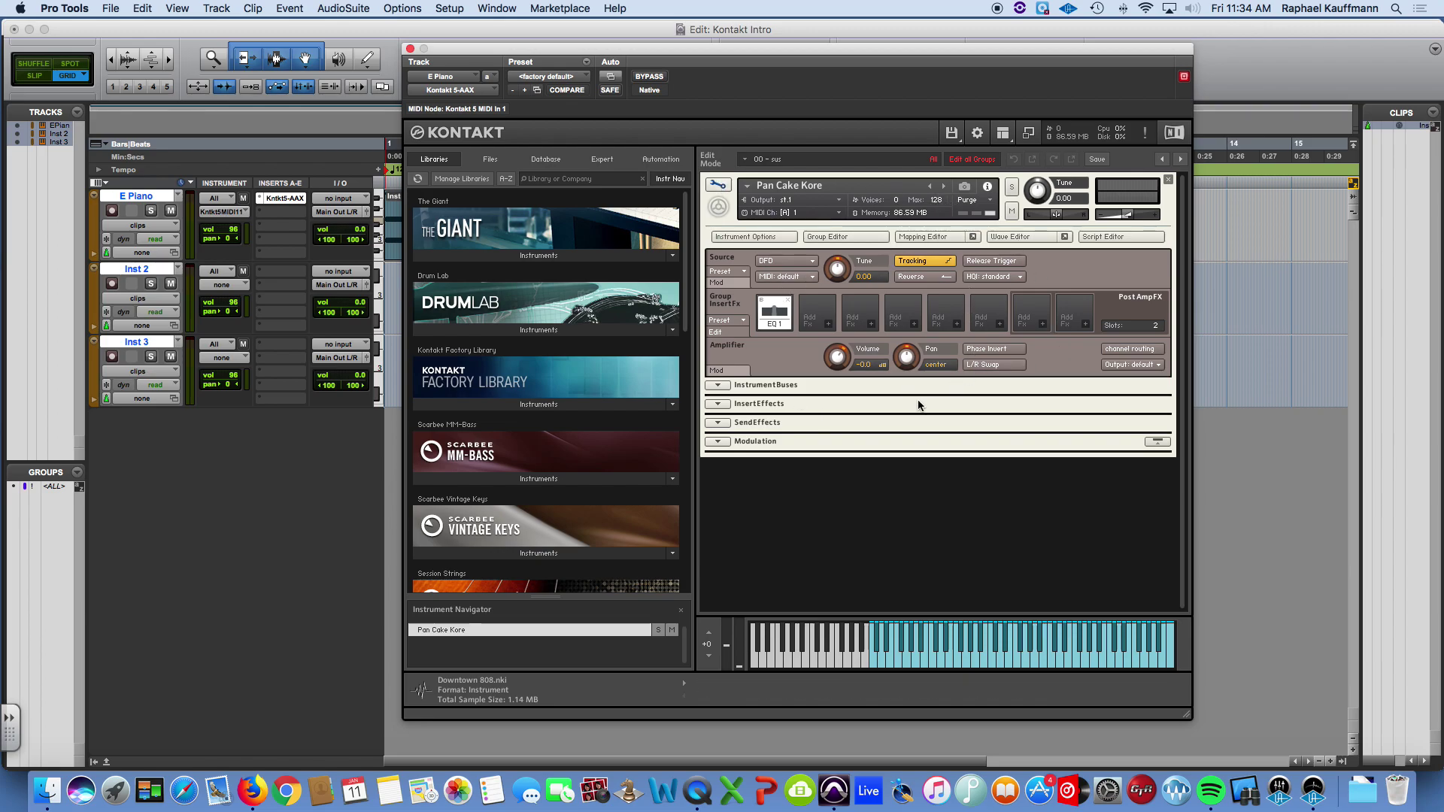
left_click(717, 185)
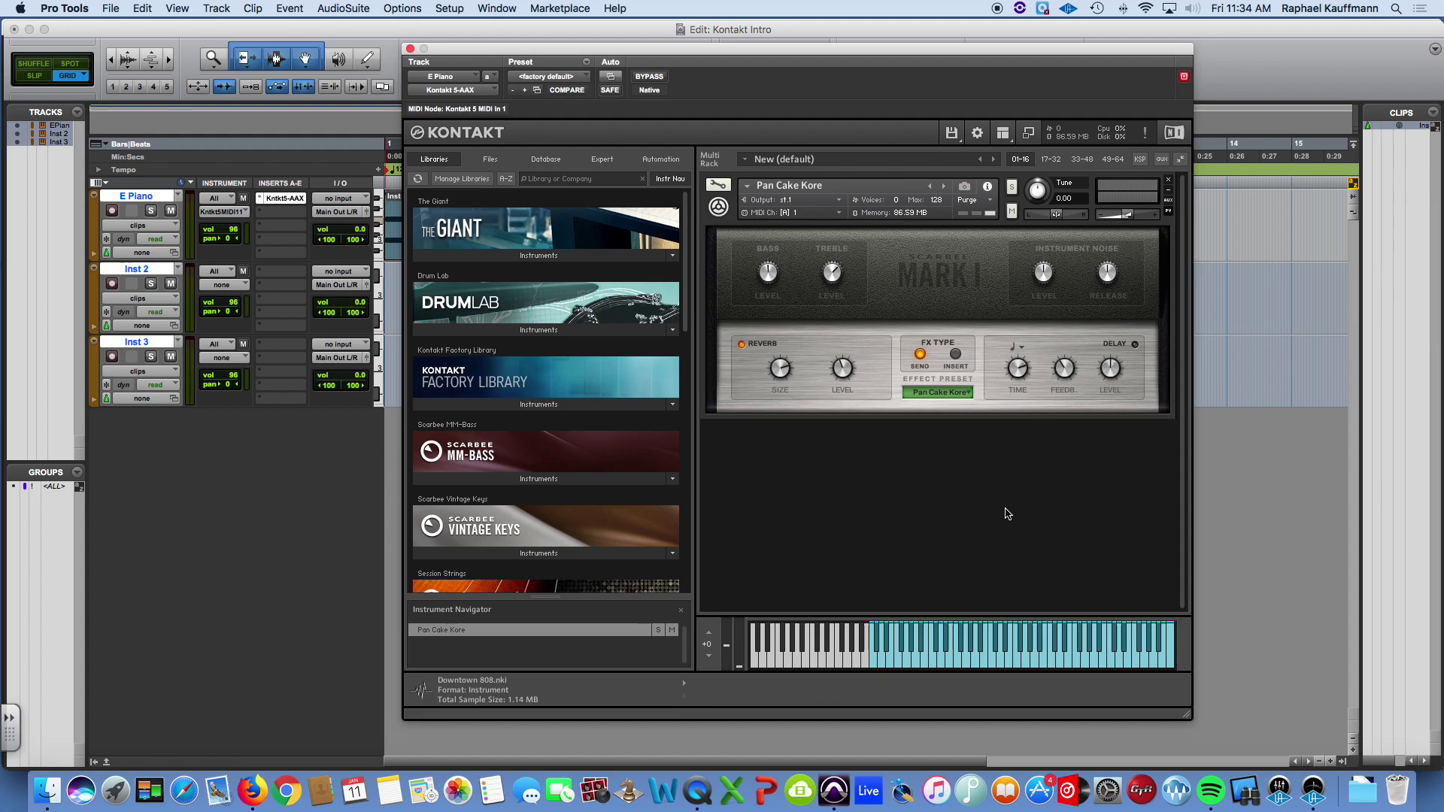
Step: Play three test notes, then collapse Pan Cake Kore to a single header row
left_click(959, 658)
left_click(1031, 658)
left_click(1115, 658)
left_click(1168, 189)
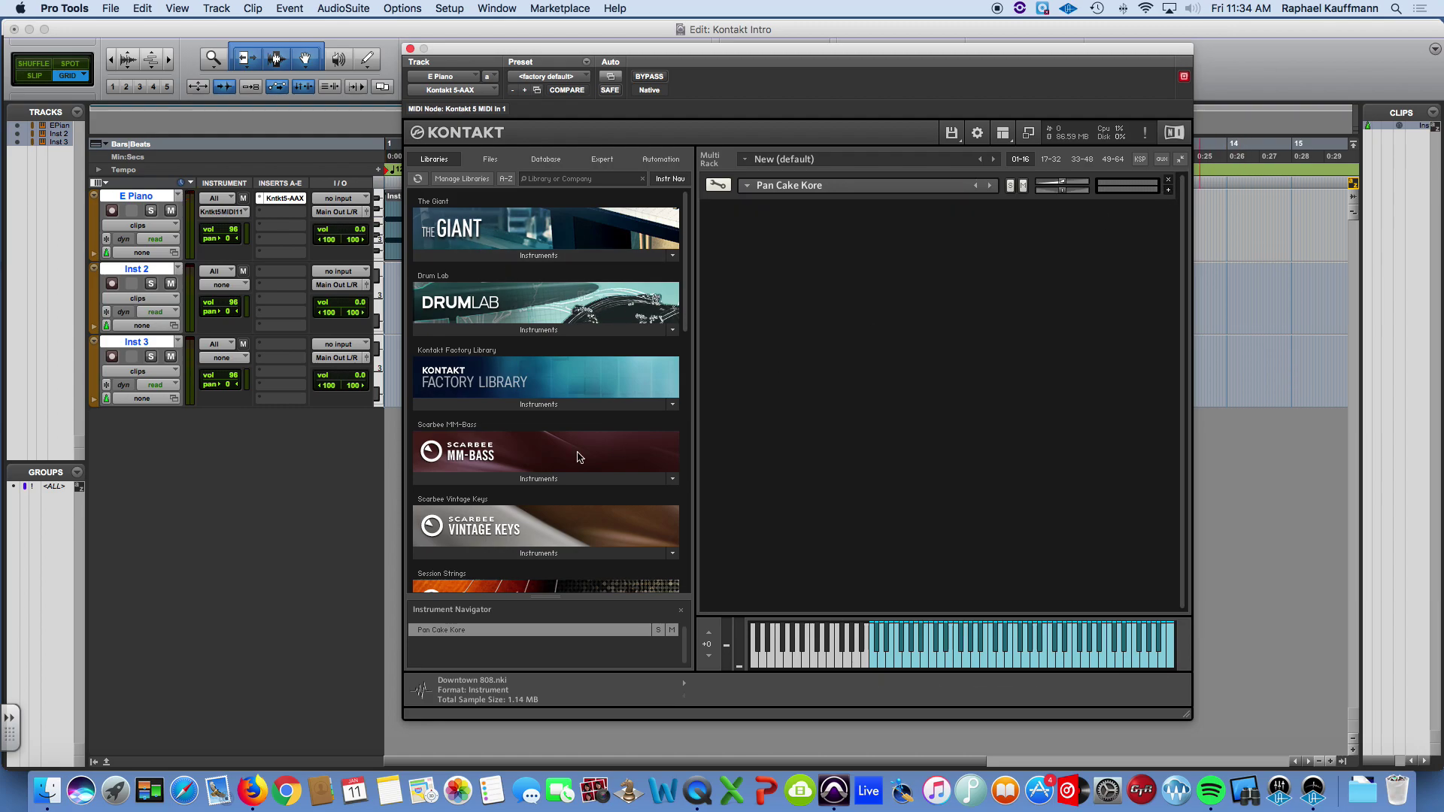
Step: Load Scarbee MM-Bass.nki on MIDI channel 2 and expand both the MM-Bass and Pan Cake Kore panels
left_click(524, 484)
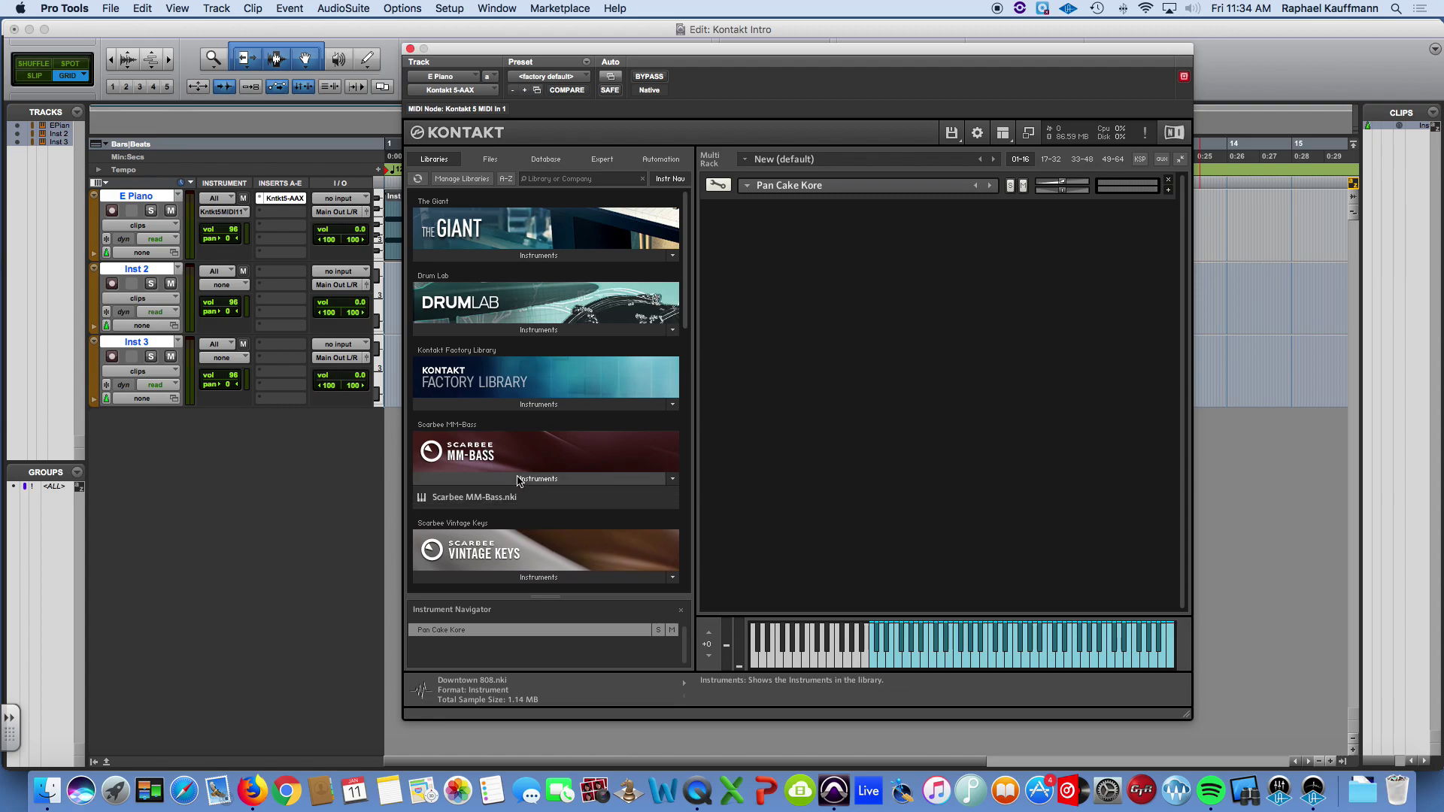
double_click(469, 497)
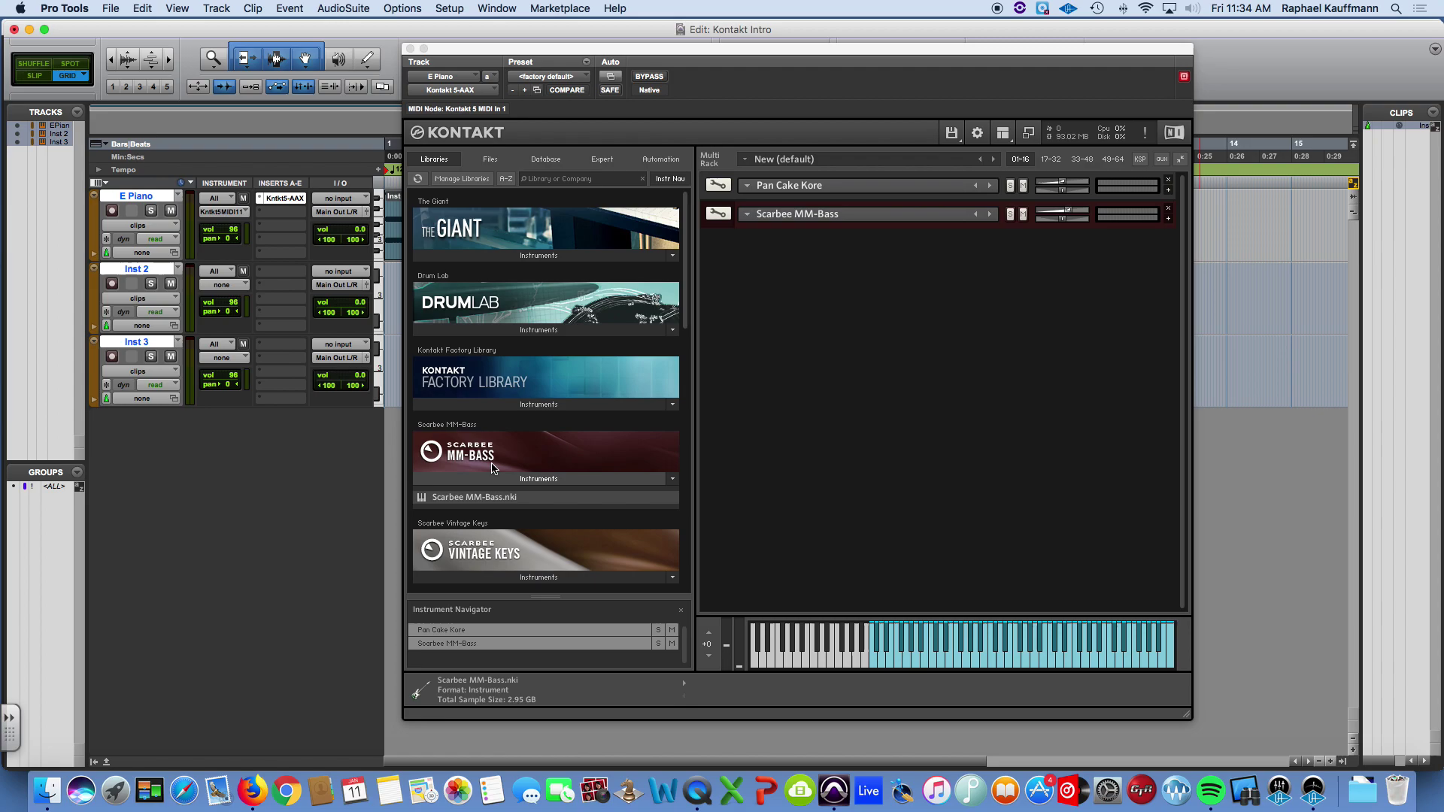
left_click(1168, 218)
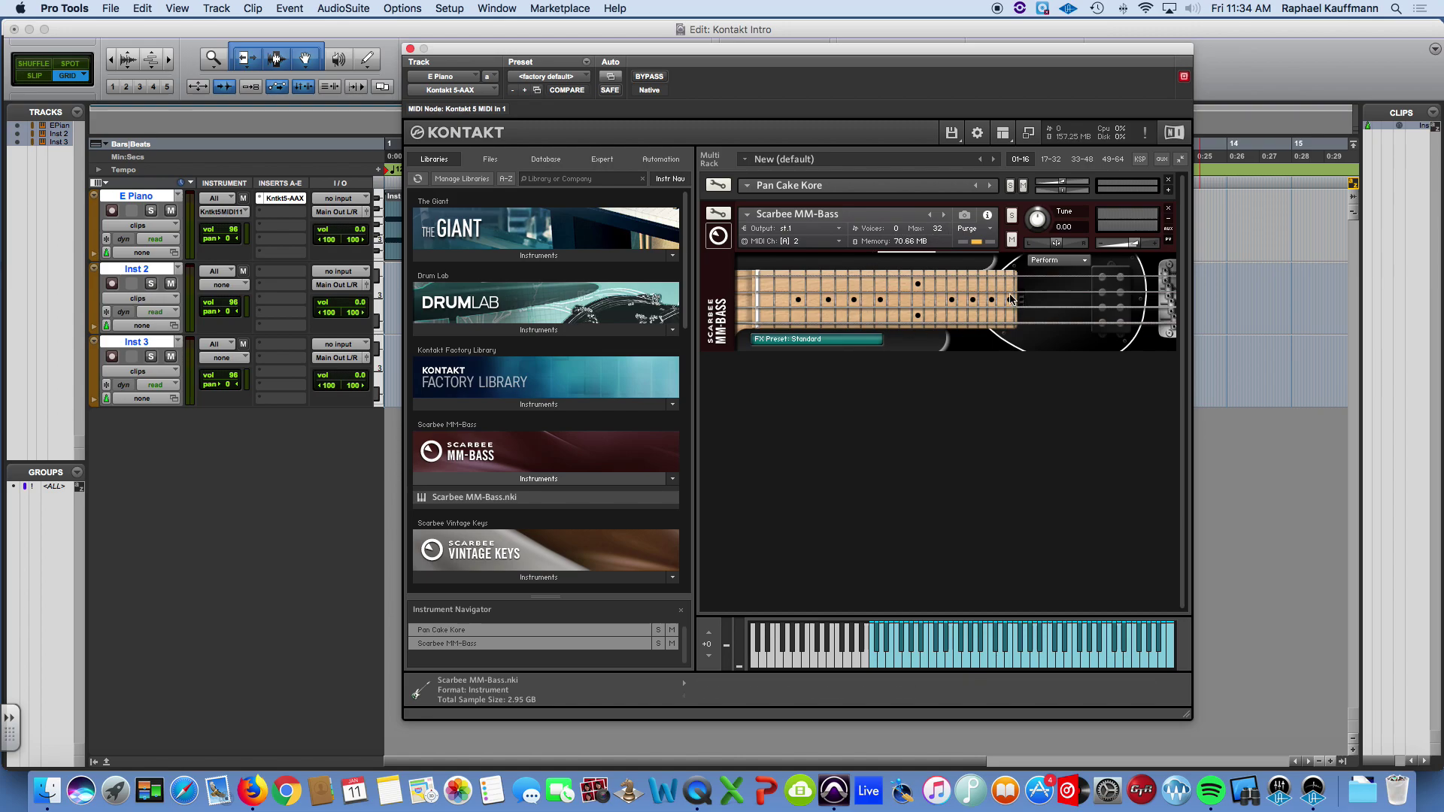
left_click(1168, 190)
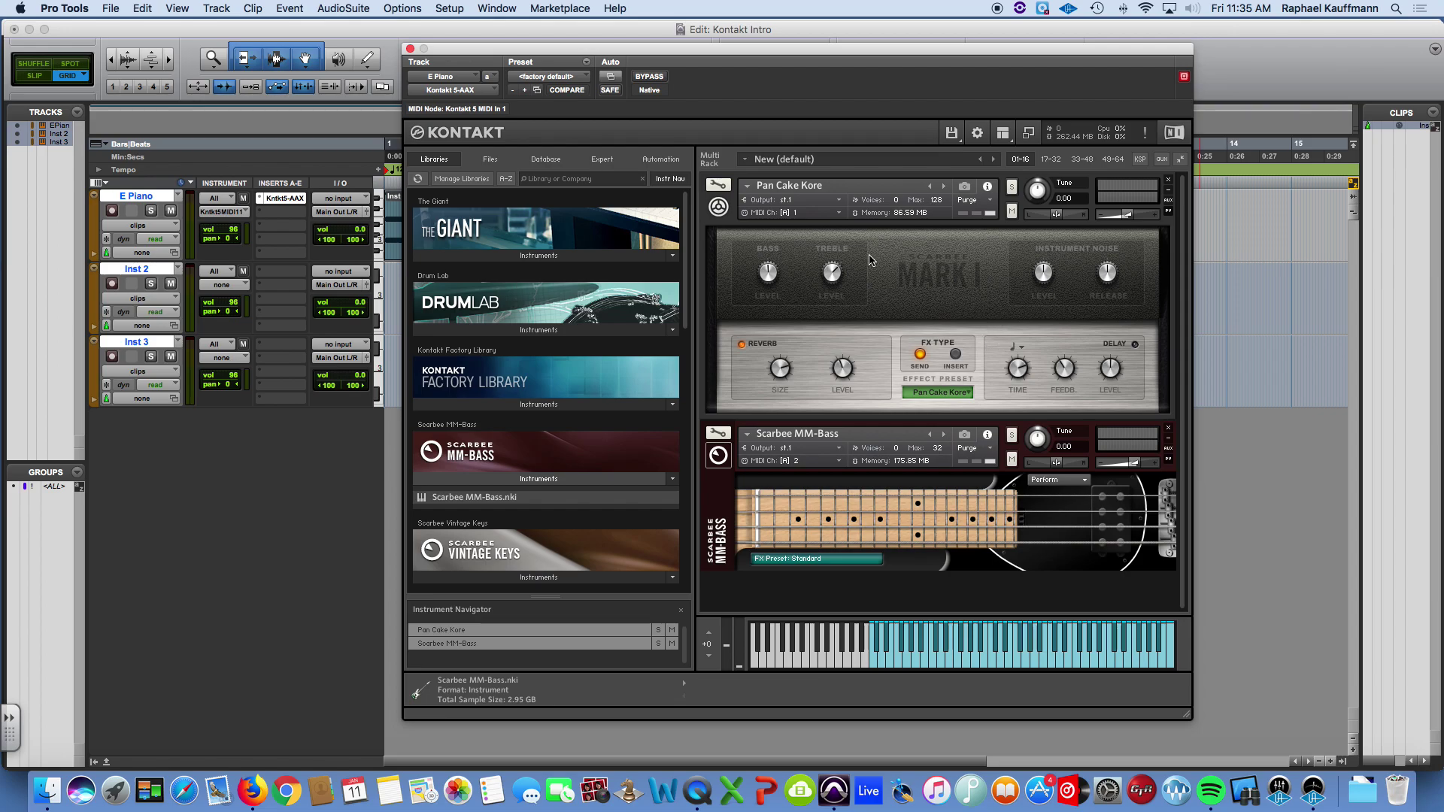
left_click(784, 213)
mouse_move(817, 242)
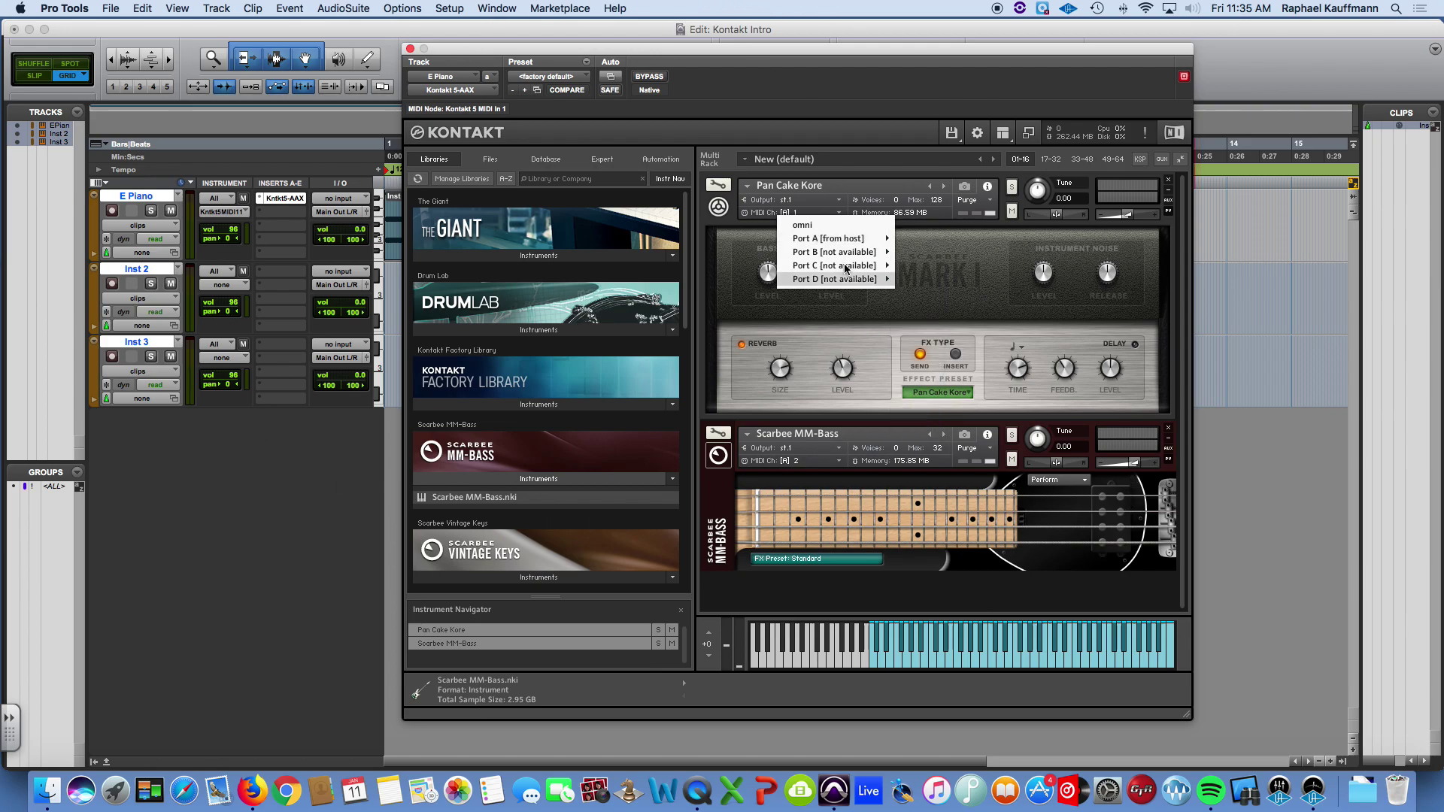
mouse_move(852, 268)
left_click(1030, 244)
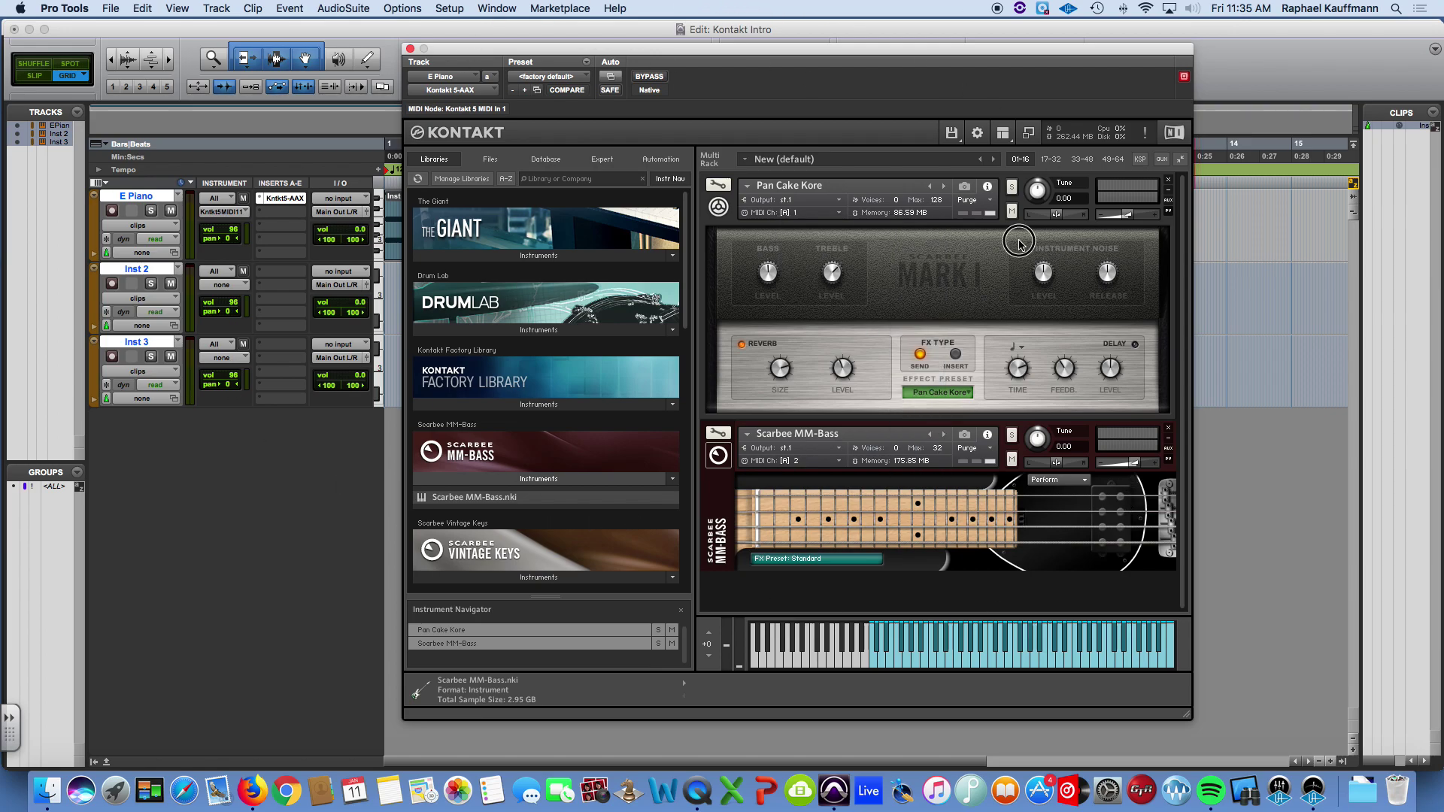
Step: Route Inst 2's MIDI output to Kontakt 5 MIDI In 1, channel 2
left_click(226, 286)
mouse_move(244, 298)
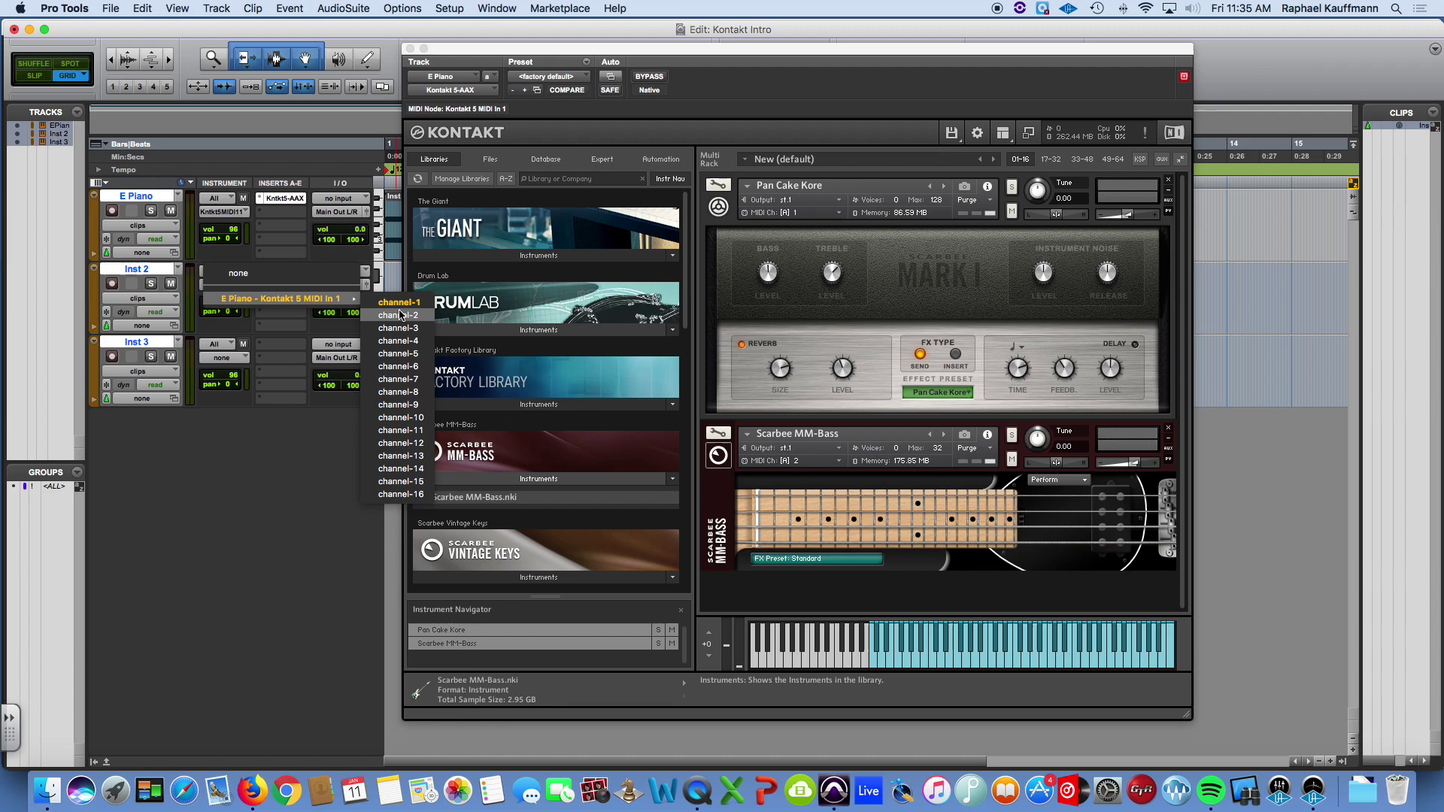
left_click(399, 315)
Step: Rename the Inst 2 track to Bass and bring up the MIDI editor
left_click(138, 271)
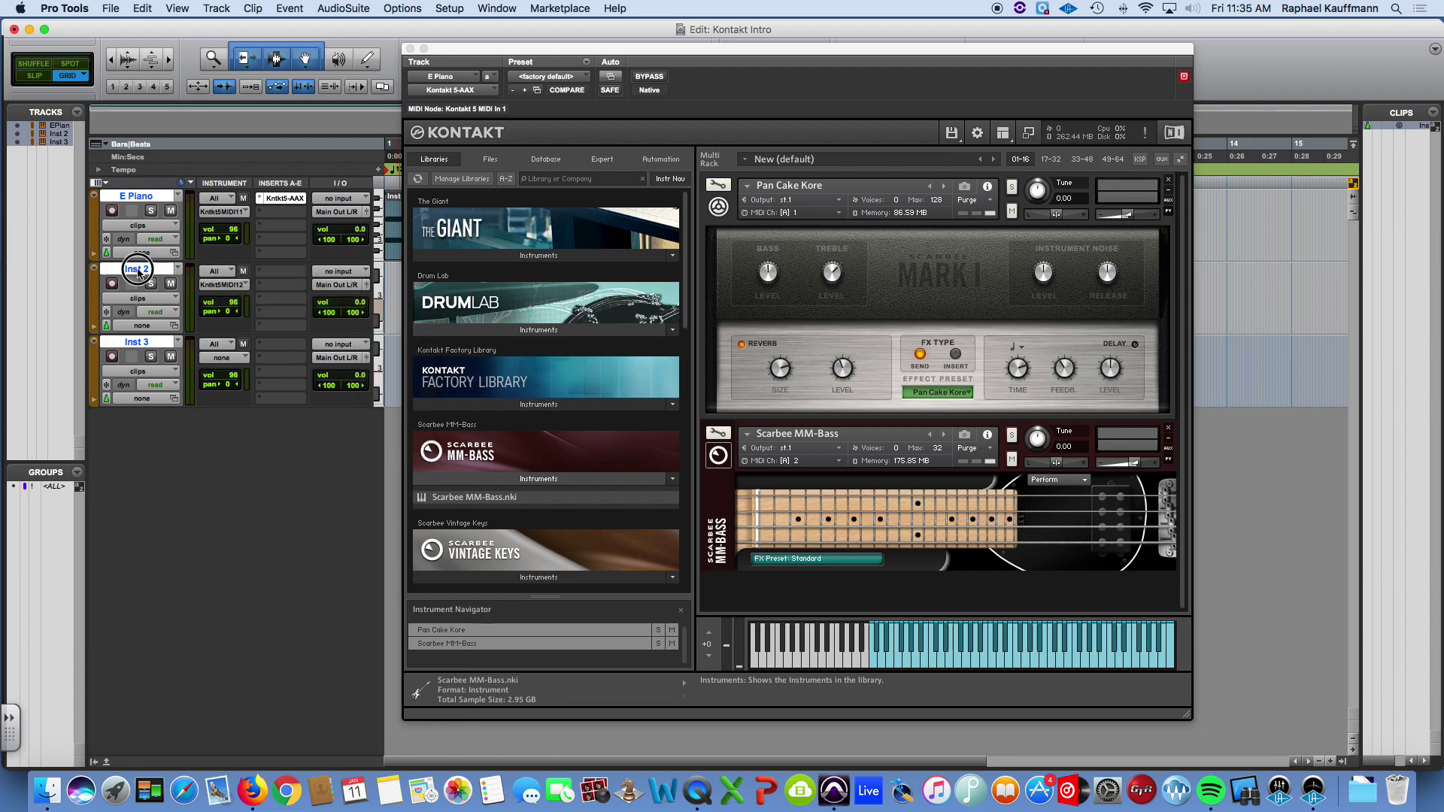
type("Bass")
key("Return")
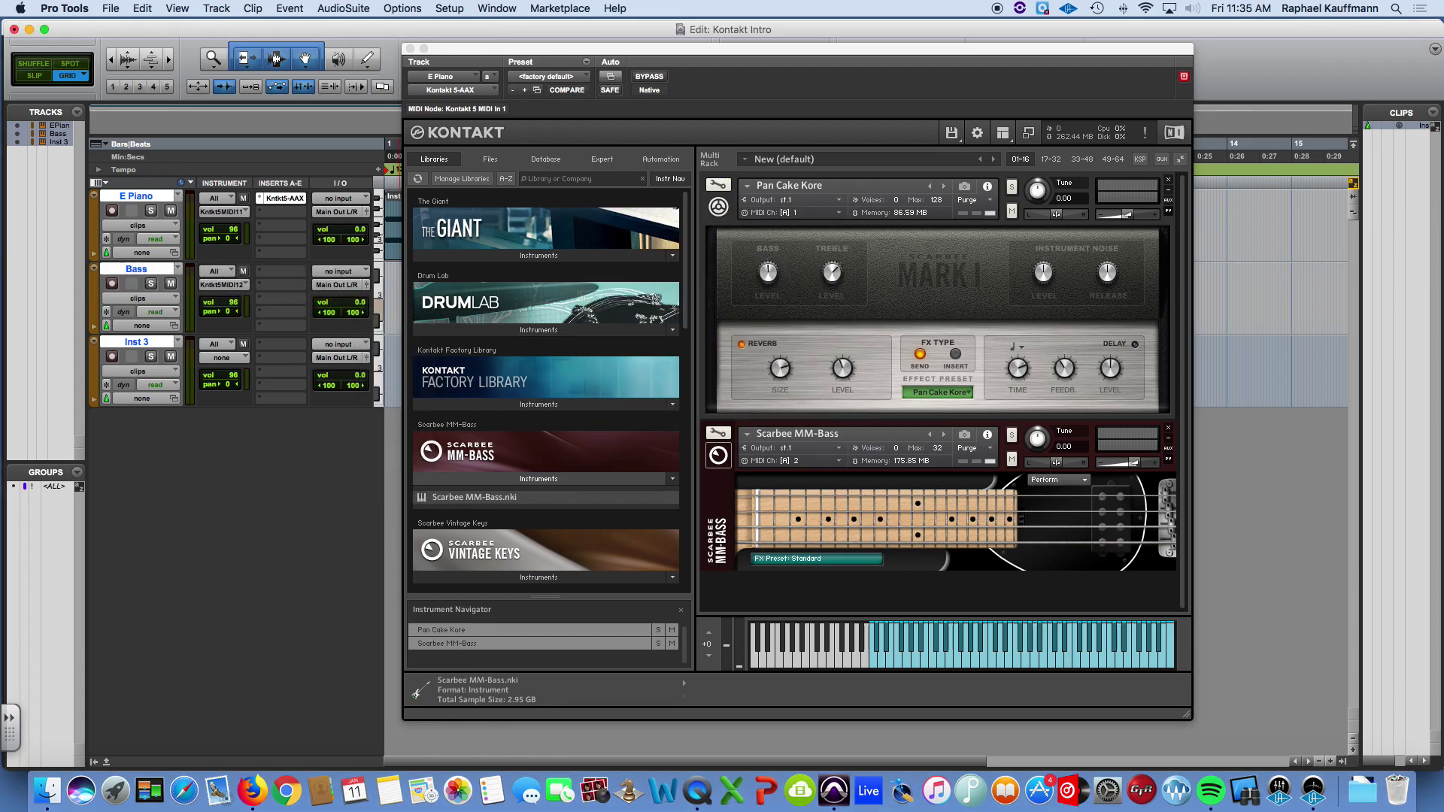
key("ctrl+equal")
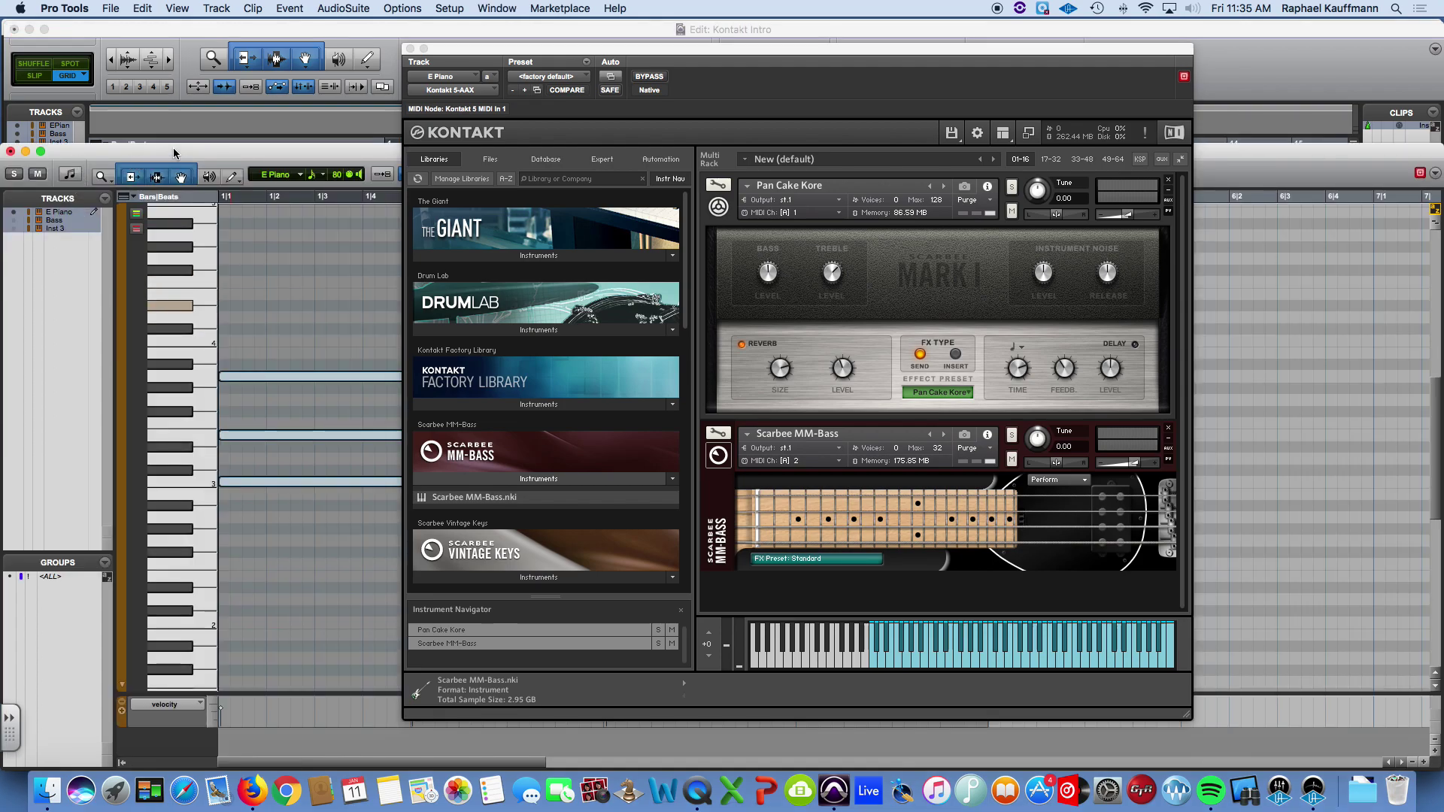
Step: Rearrange the editor and Kontakt windows and pick out the E Piano's lowest notes, C3 to A2
left_click_drag(174, 153, 209, 50)
left_click_drag(457, 53, 921, 373)
left_click(54, 117)
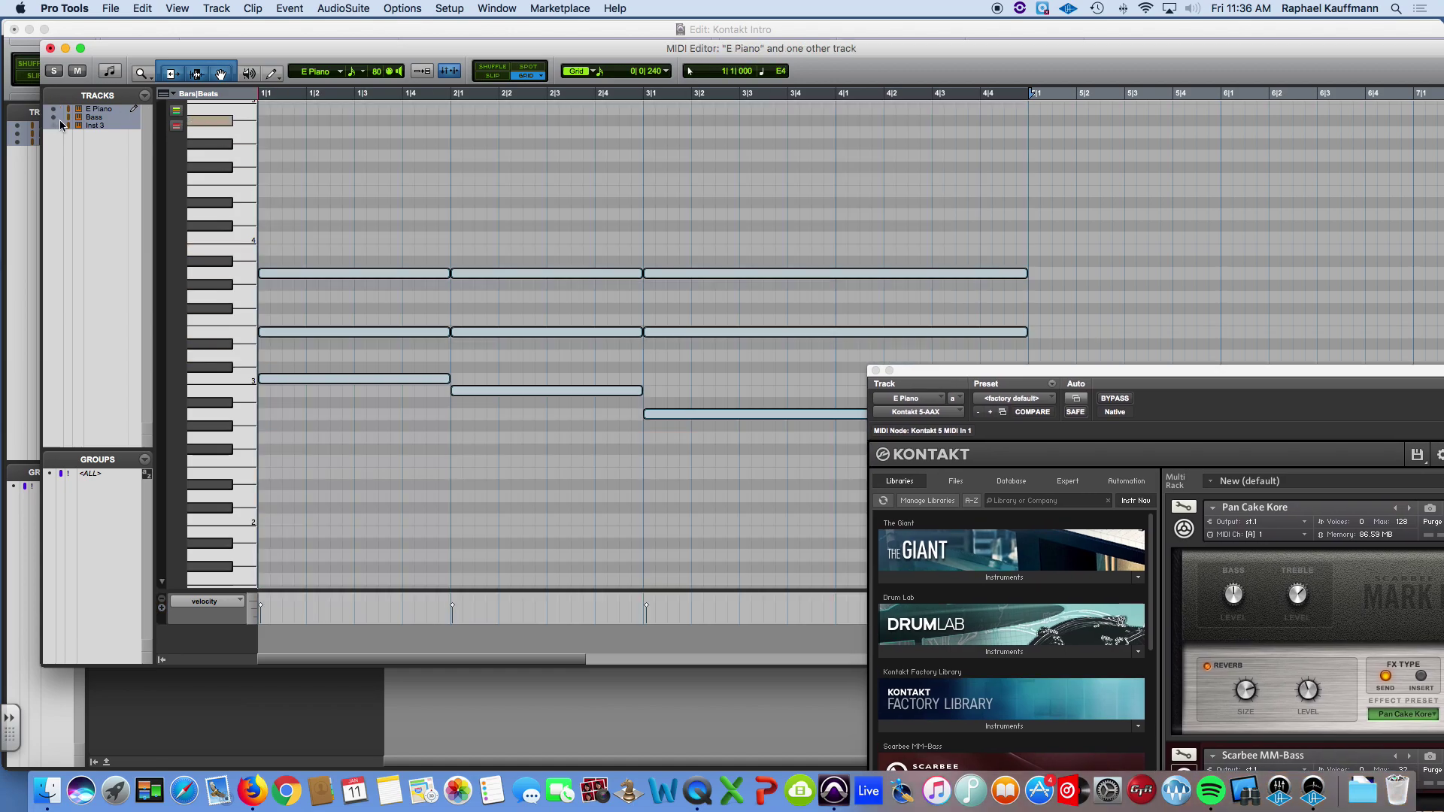
scroll(322, 379, "right", 2)
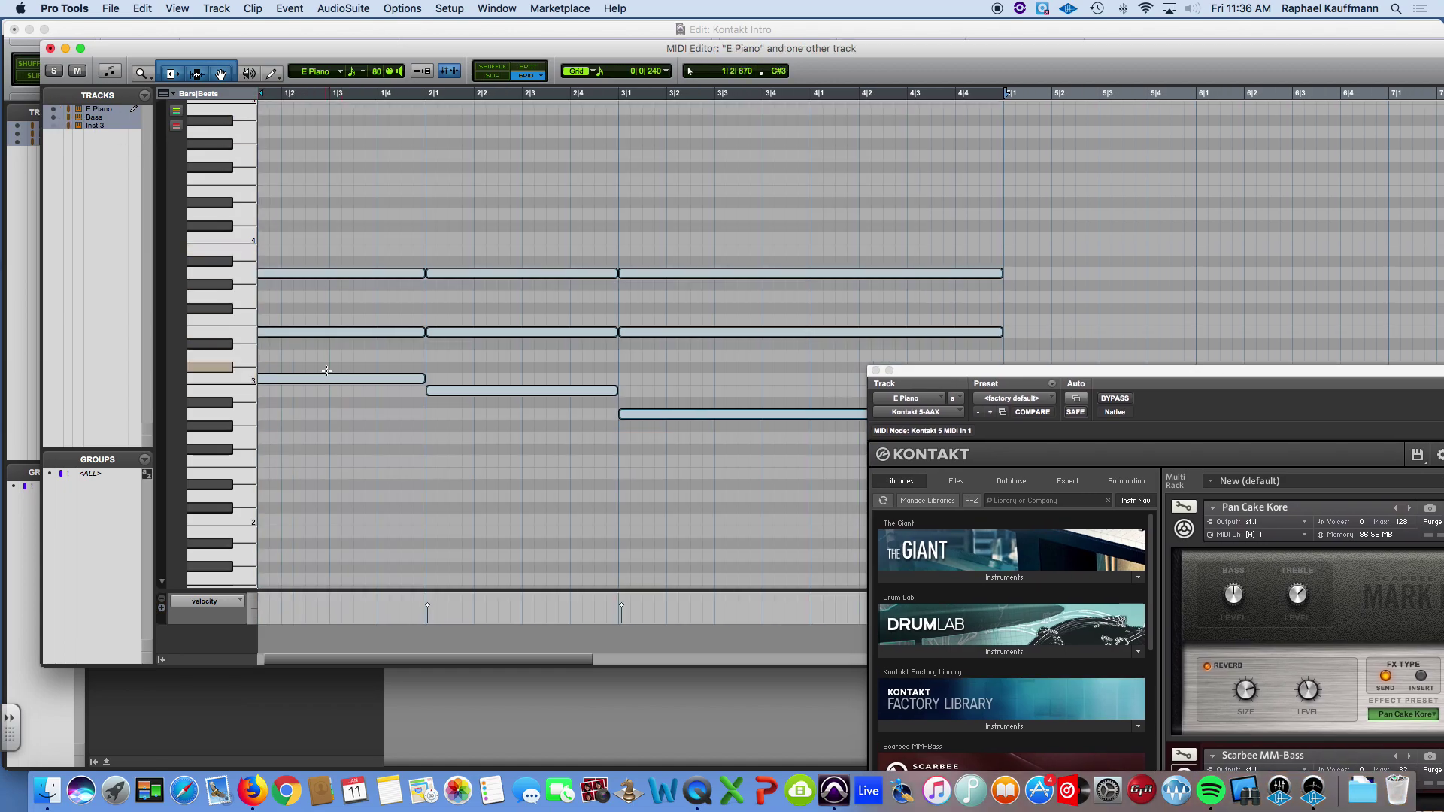
left_click(332, 378)
left_click(333, 380)
left_click(555, 391, "shift")
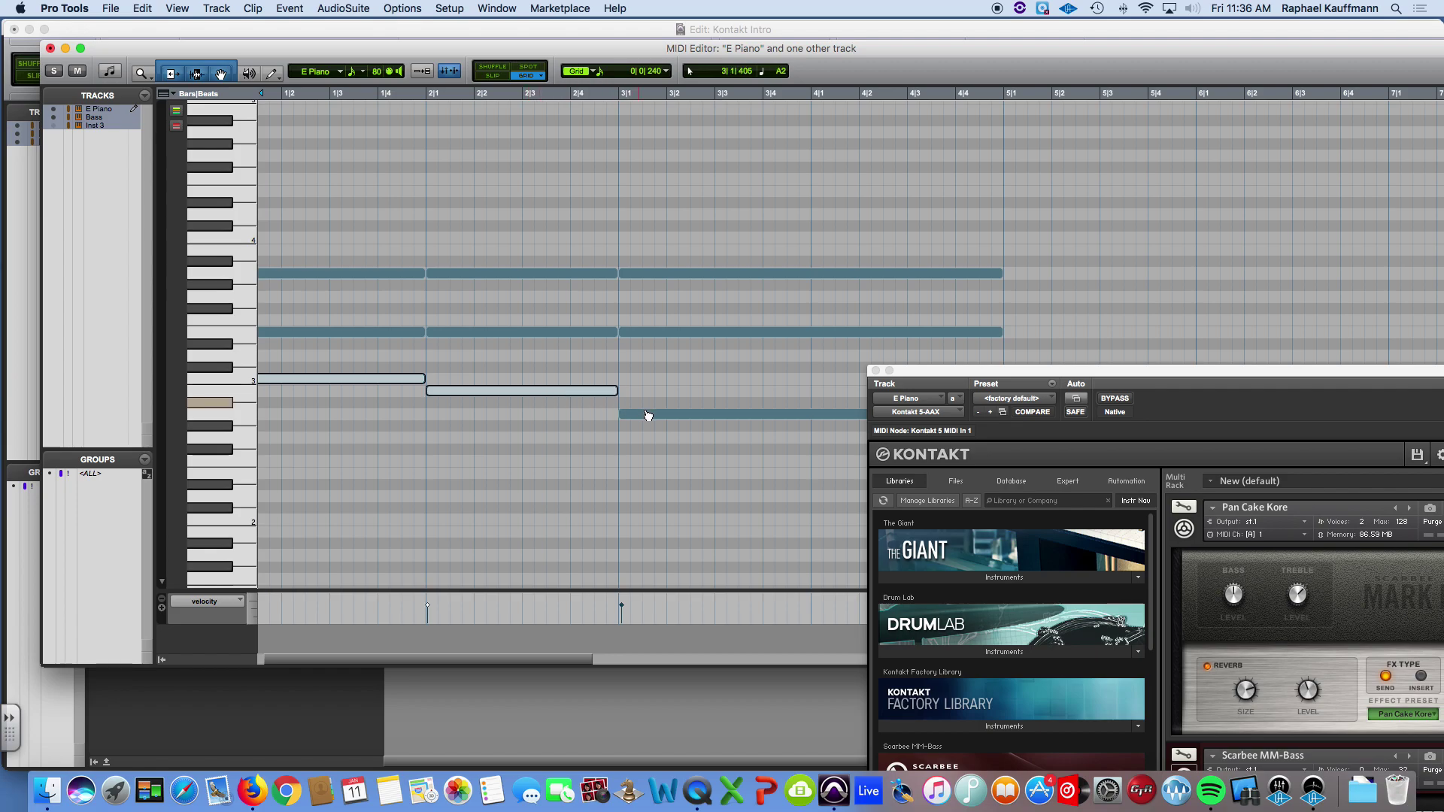
left_click(651, 415, "shift")
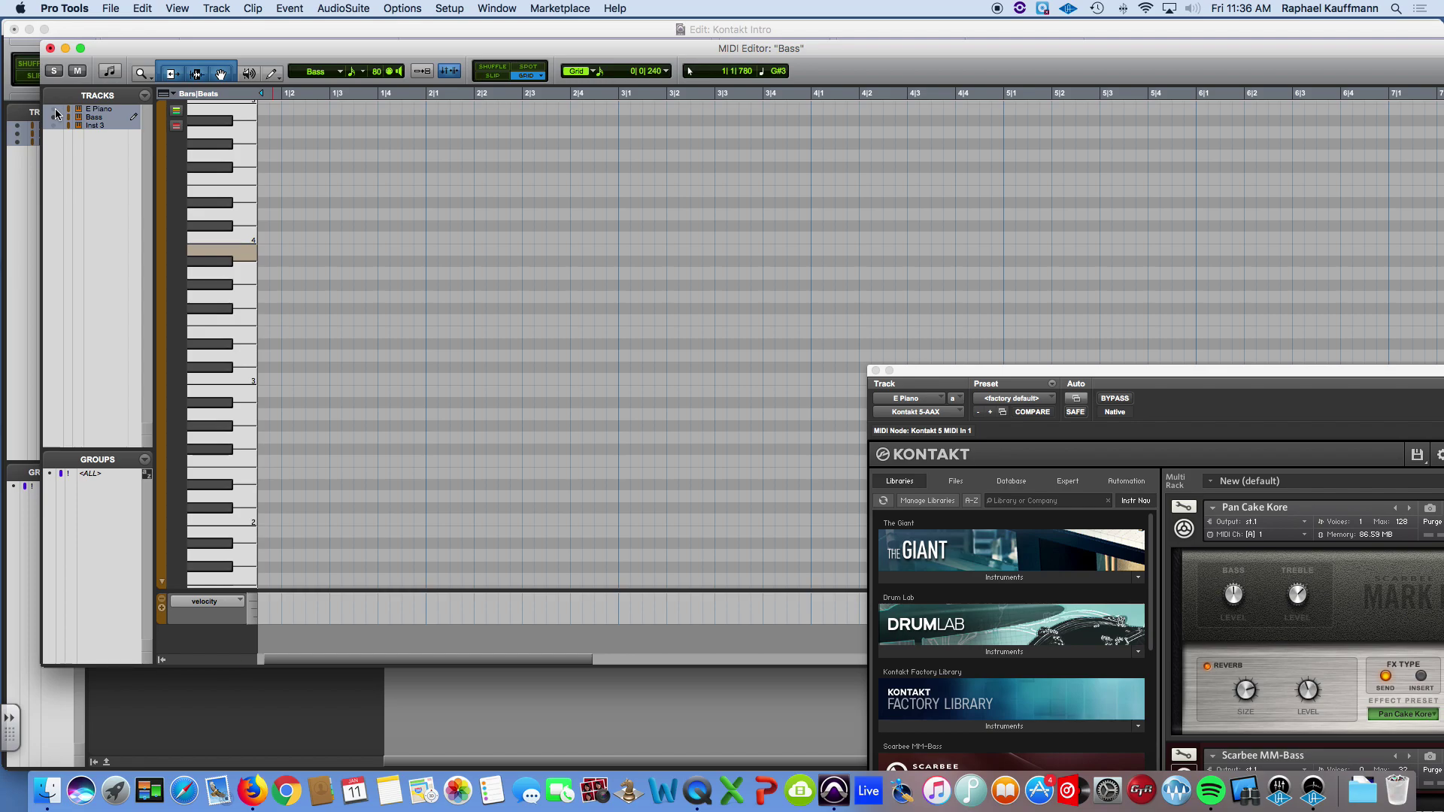
left_click(49, 48)
Step: Copy the E Piano clip onto Bass and delete its upper two rows of notes
left_click_drag(463, 258, 461, 322)
double_click(461, 322)
left_click_drag(373, 257, 794, 346)
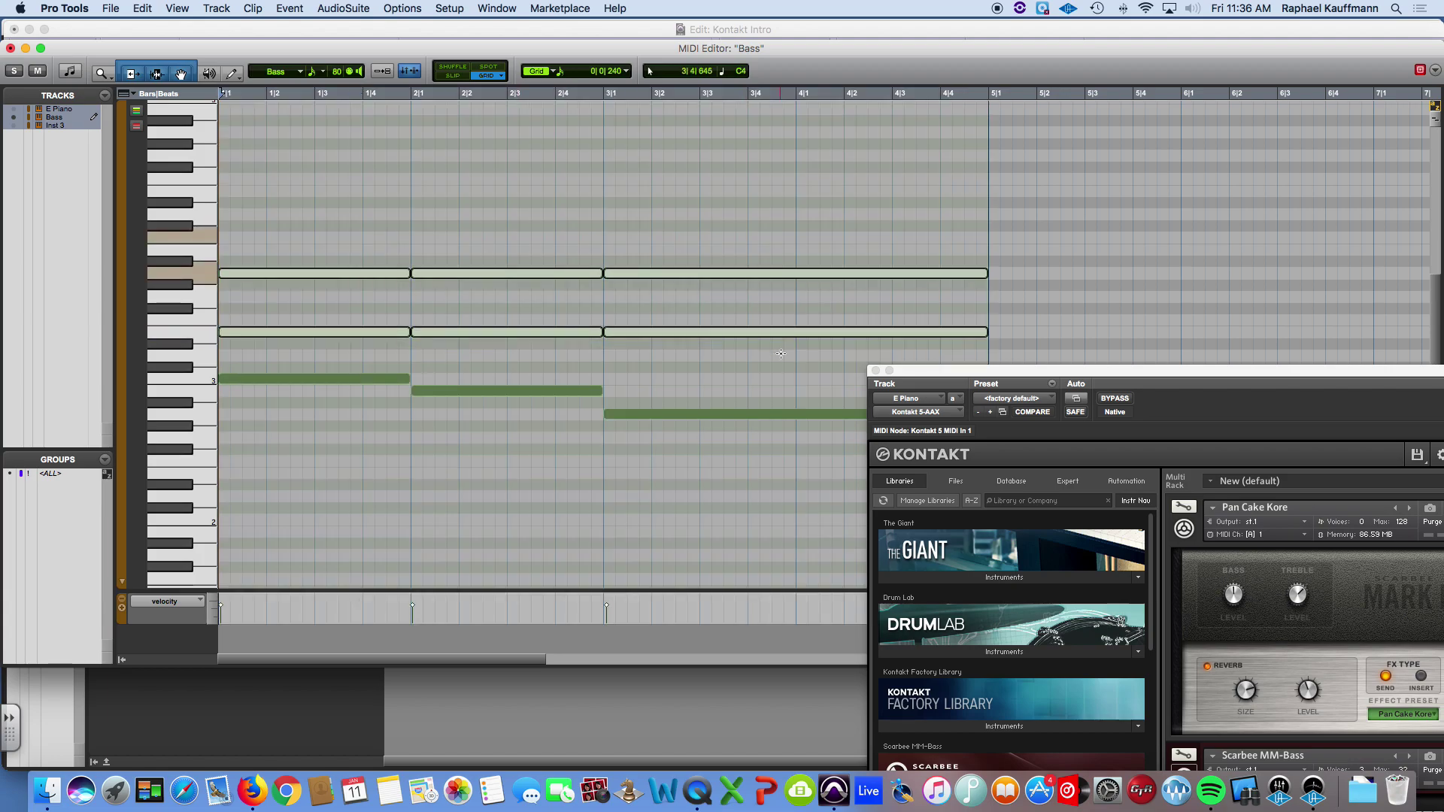
key("Delete")
Step: Transpose the three remaining bass notes down an octave and play them back
left_click_drag(322, 338, 798, 457)
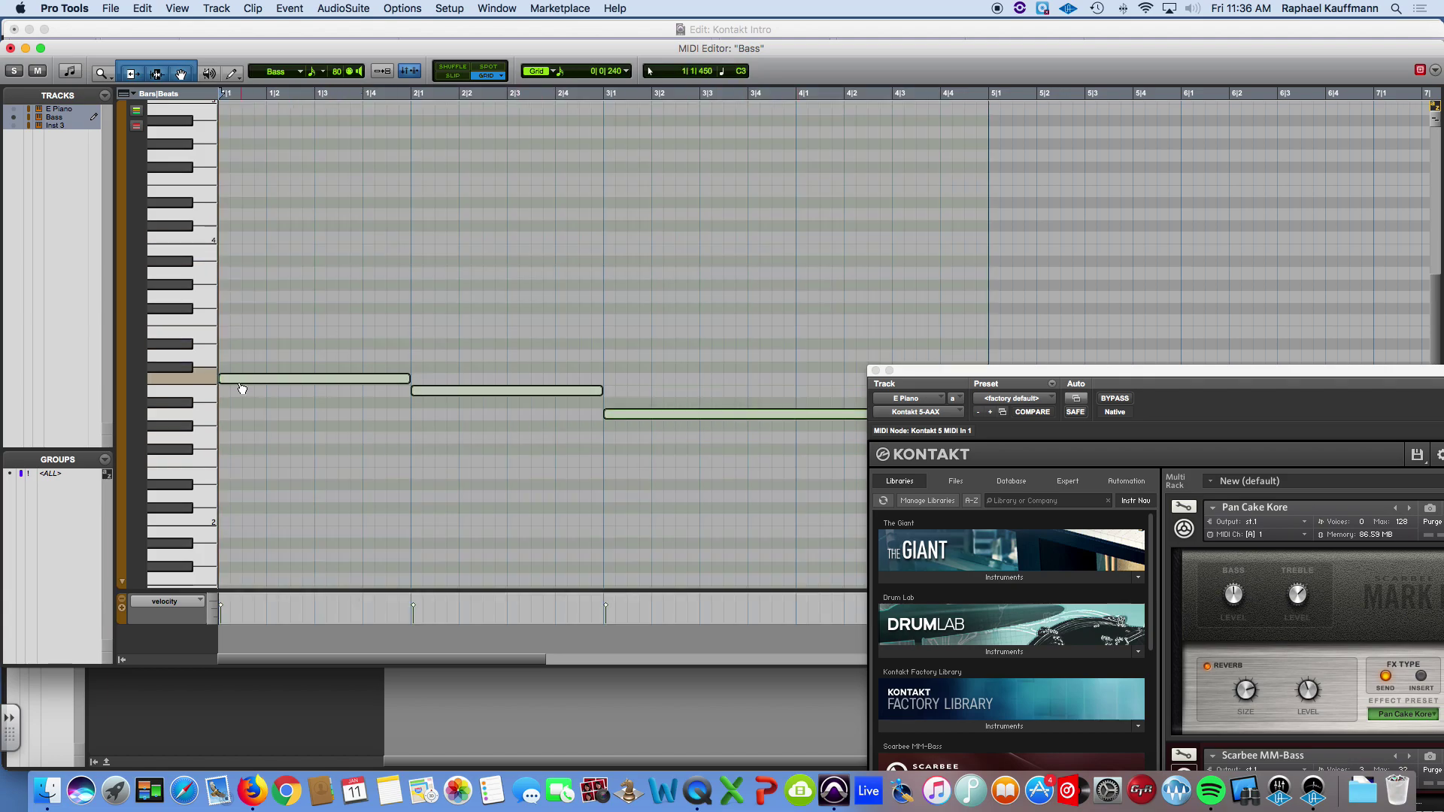
left_click_drag(235, 382, 226, 517)
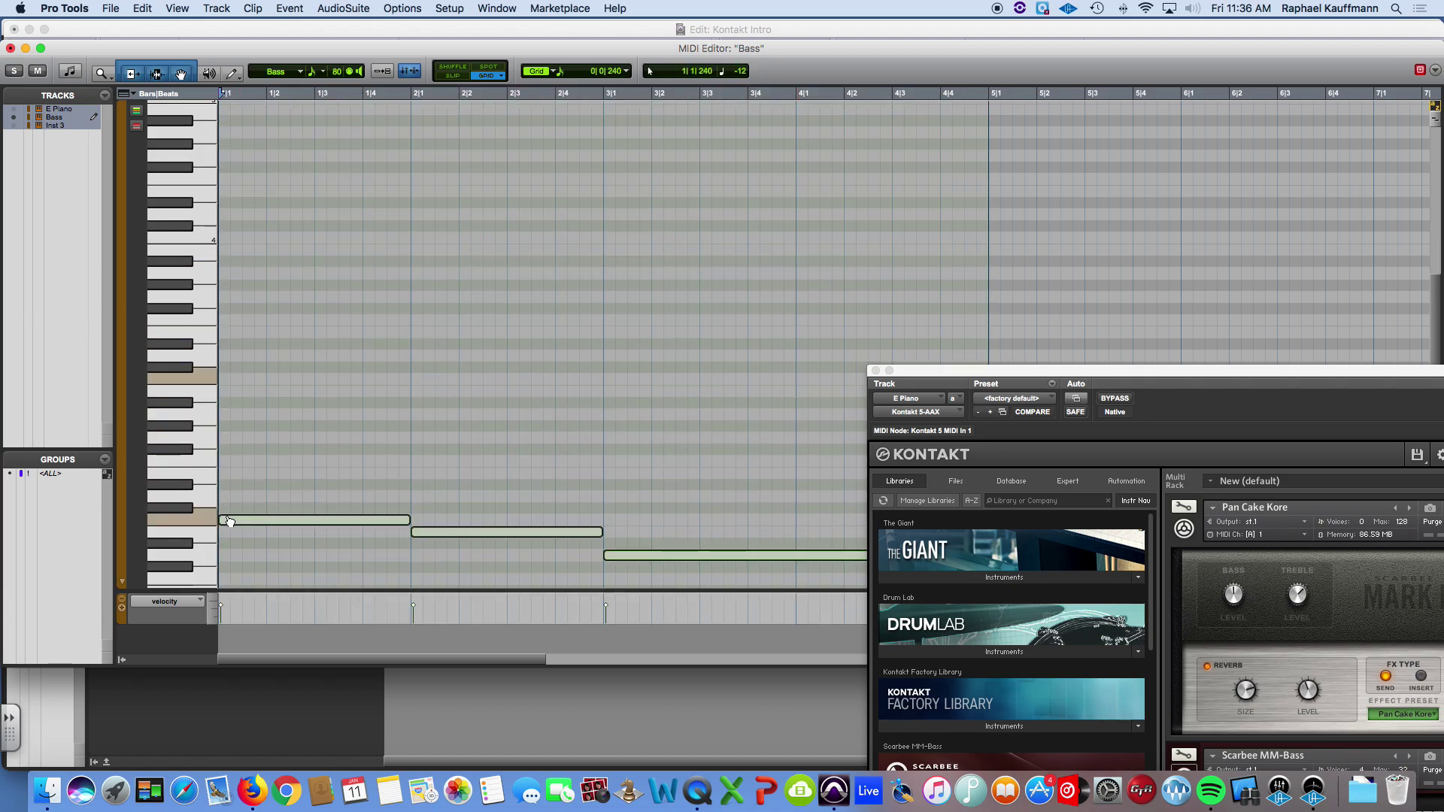
key("space")
key("super+w")
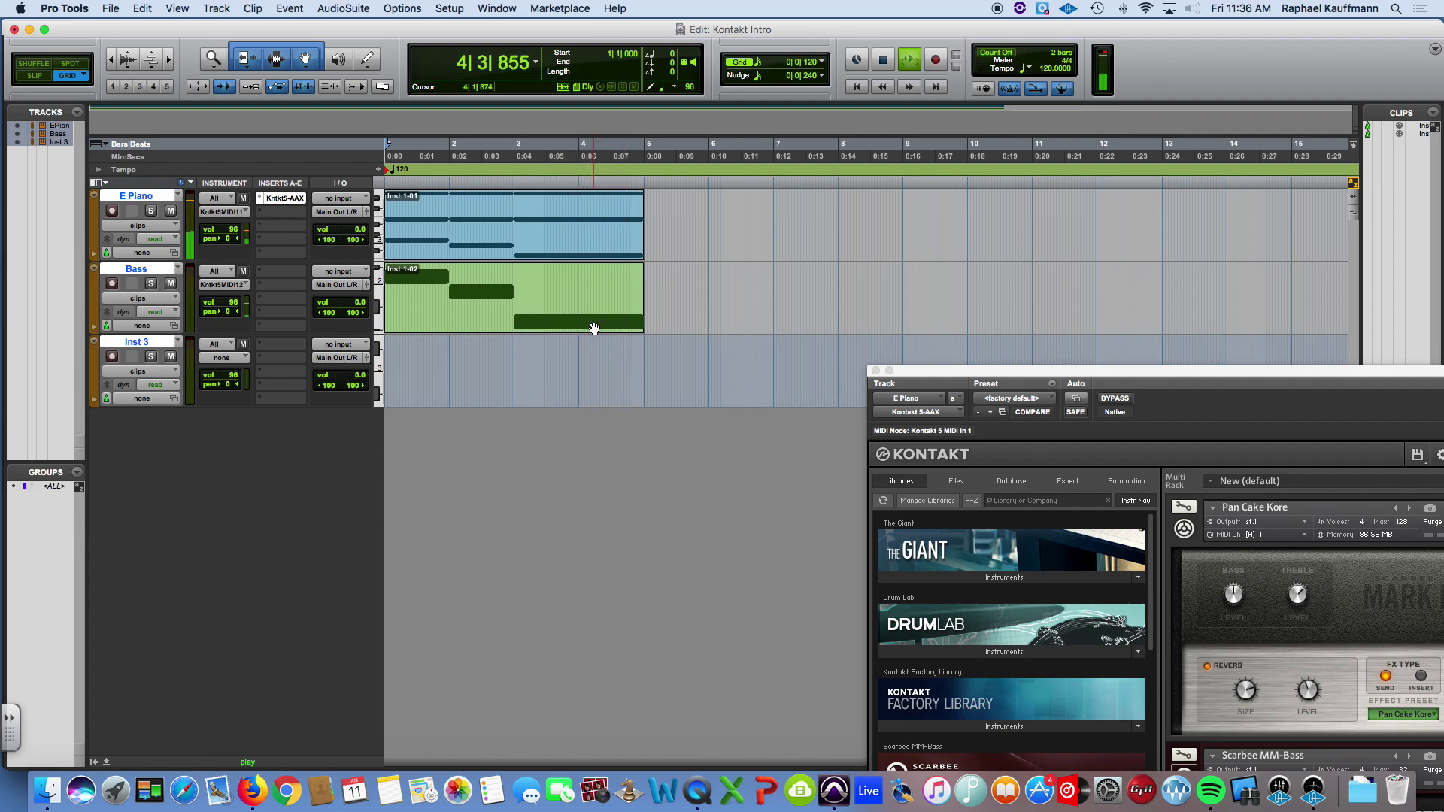
Step: Select the E Piano and Bass clips and audition them together from the start
key("space")
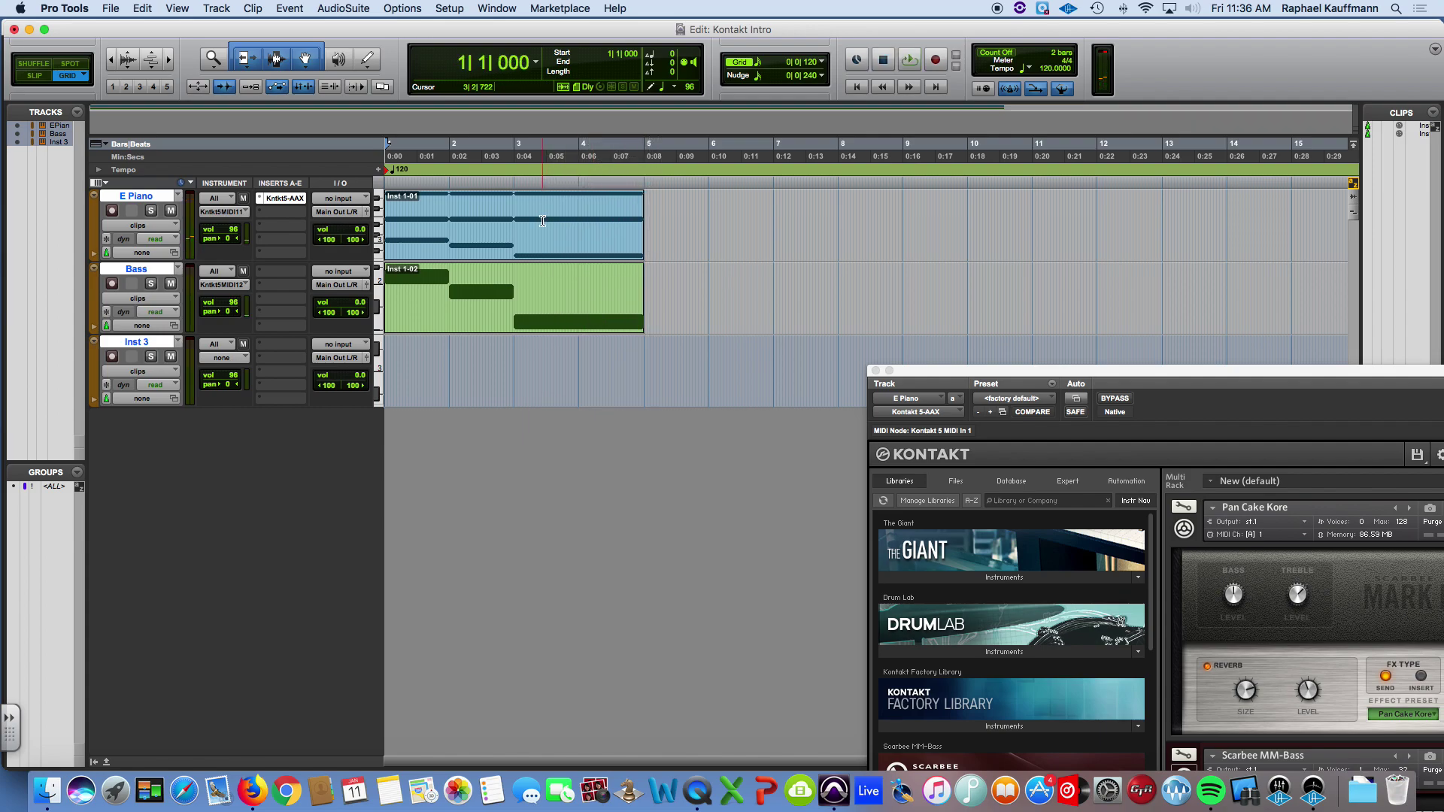
left_click(537, 250)
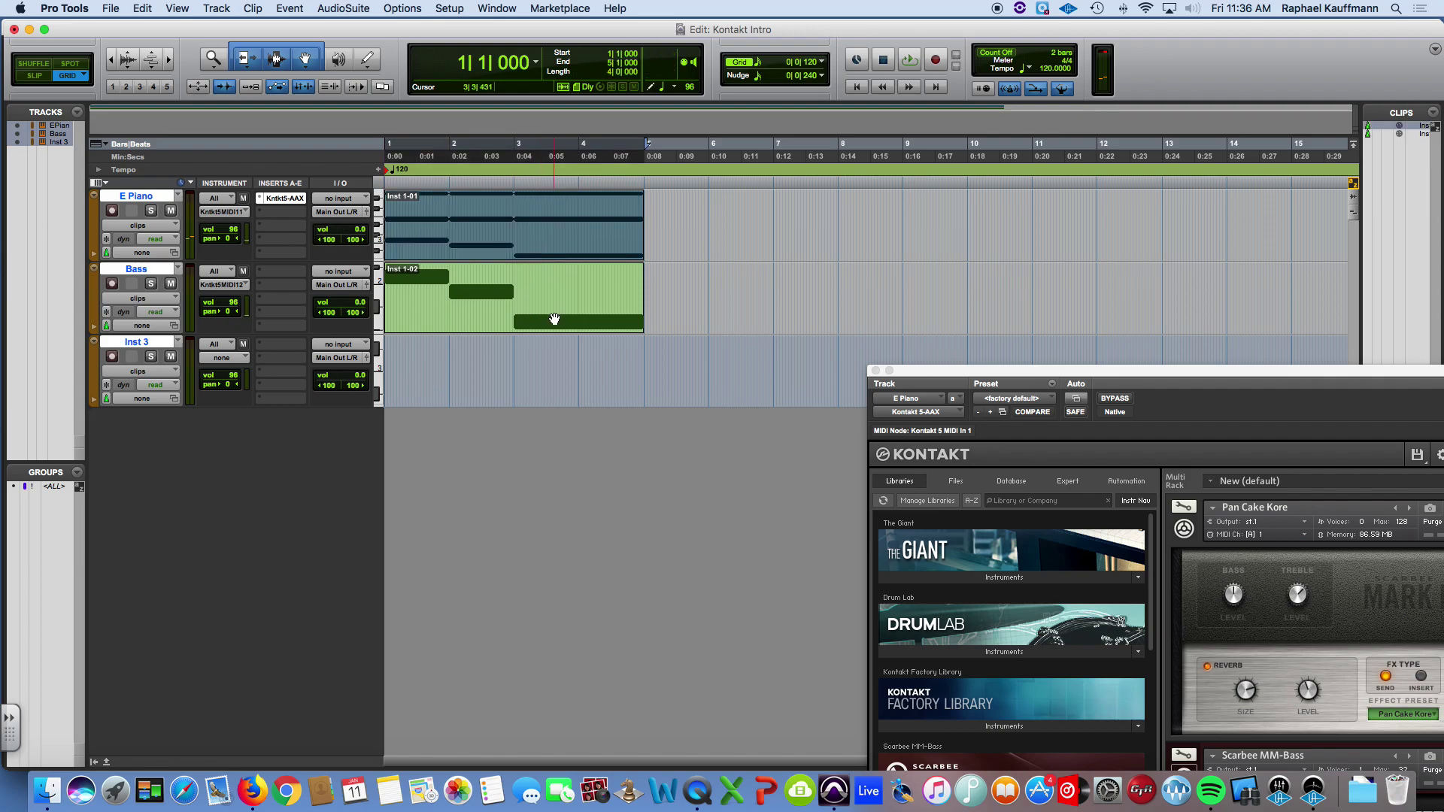
left_click(555, 319)
key("space")
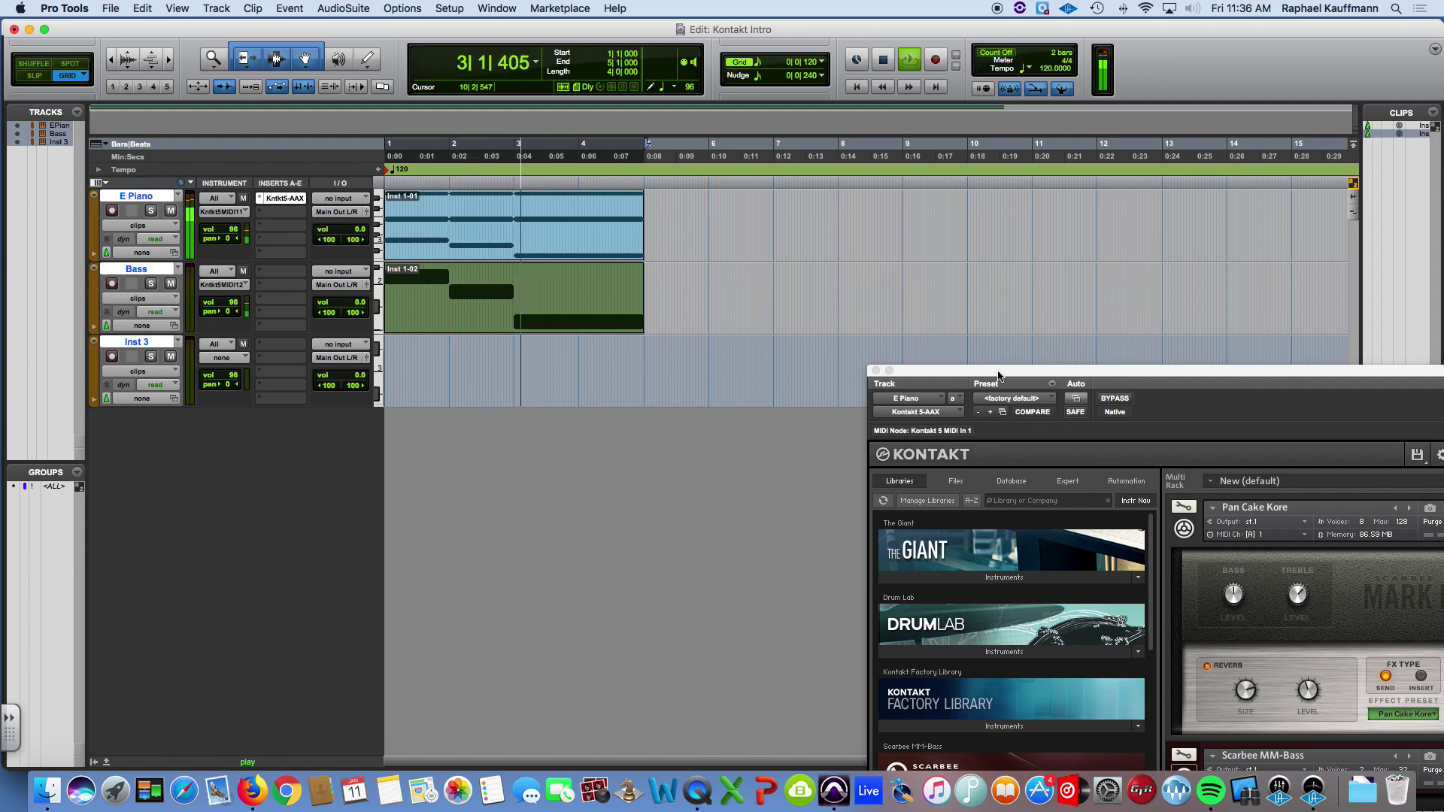
key("space")
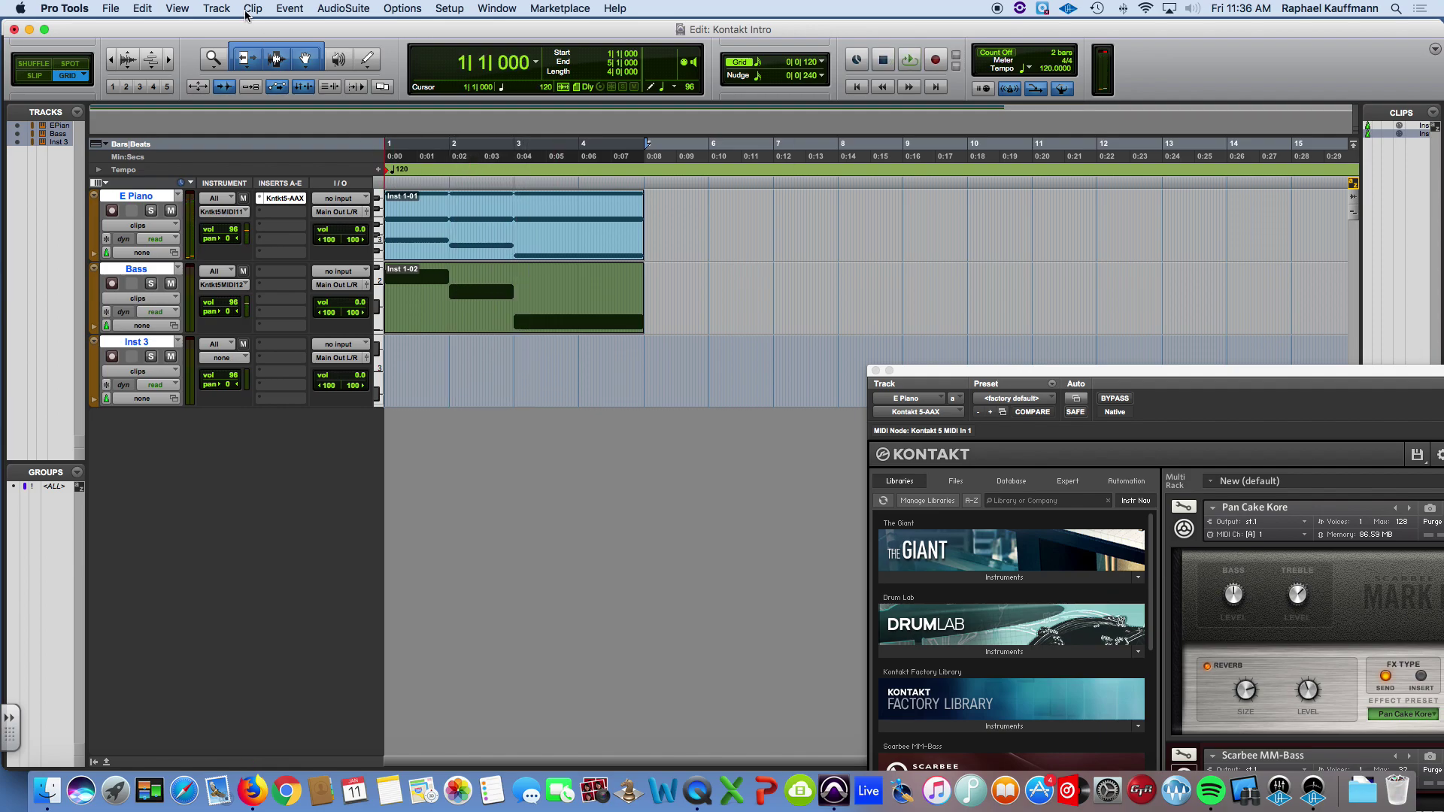
Step: Create a Click track from the Track menu and play the session with it
left_click(246, 11)
left_click(263, 284)
key("space")
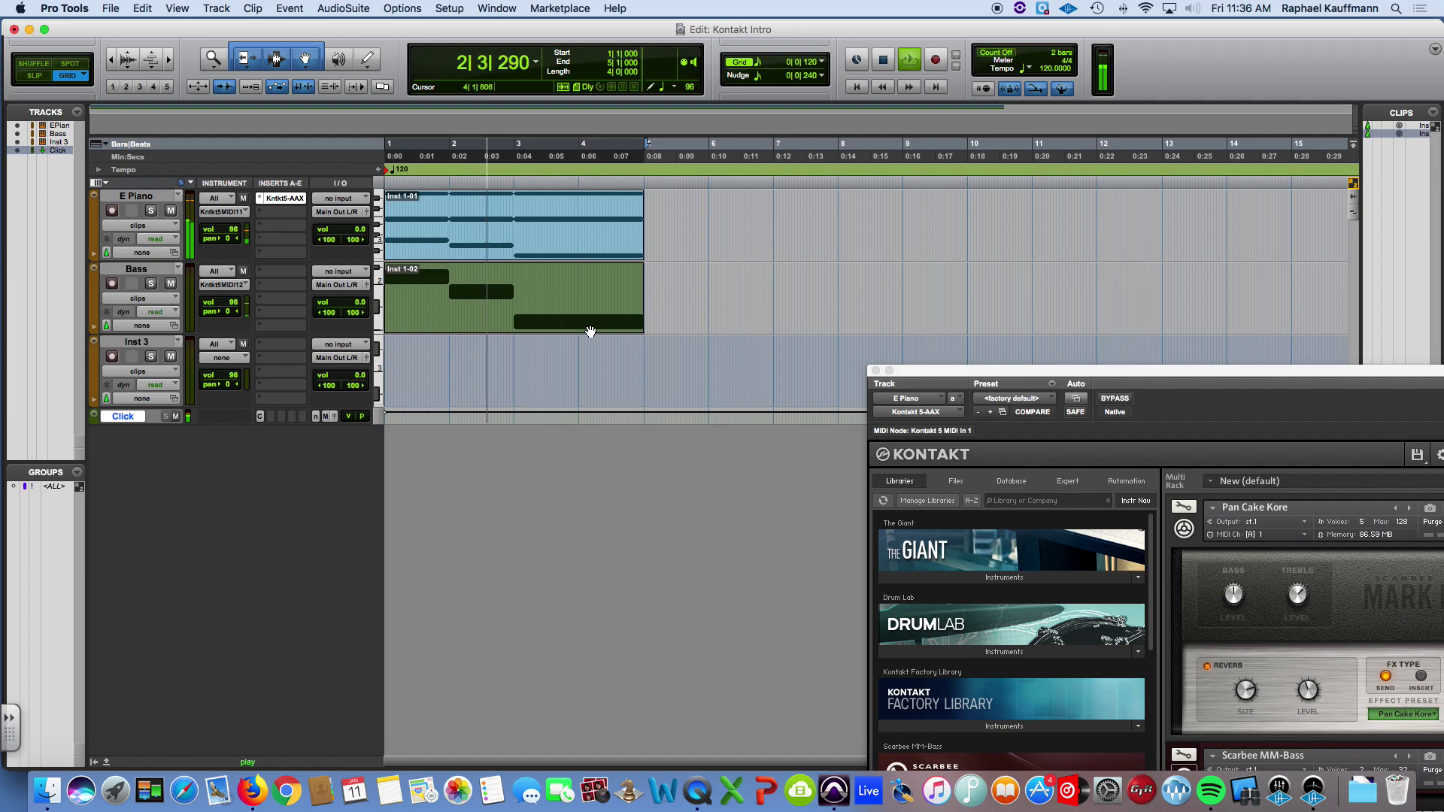
key("space")
Step: Rename Inst 3 to Drums and load Drum Lab into the Kontakt rack
double_click(136, 341)
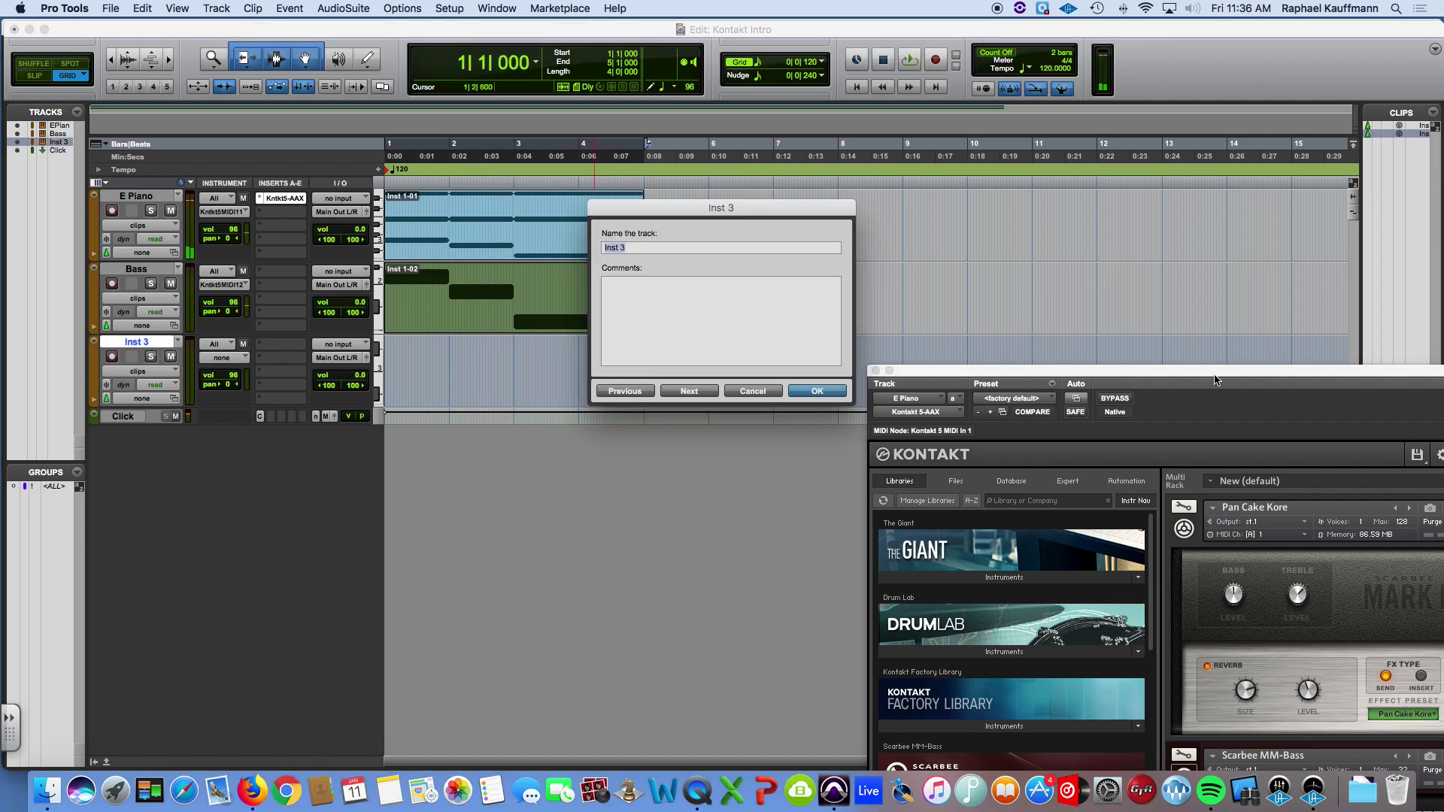
key("Return")
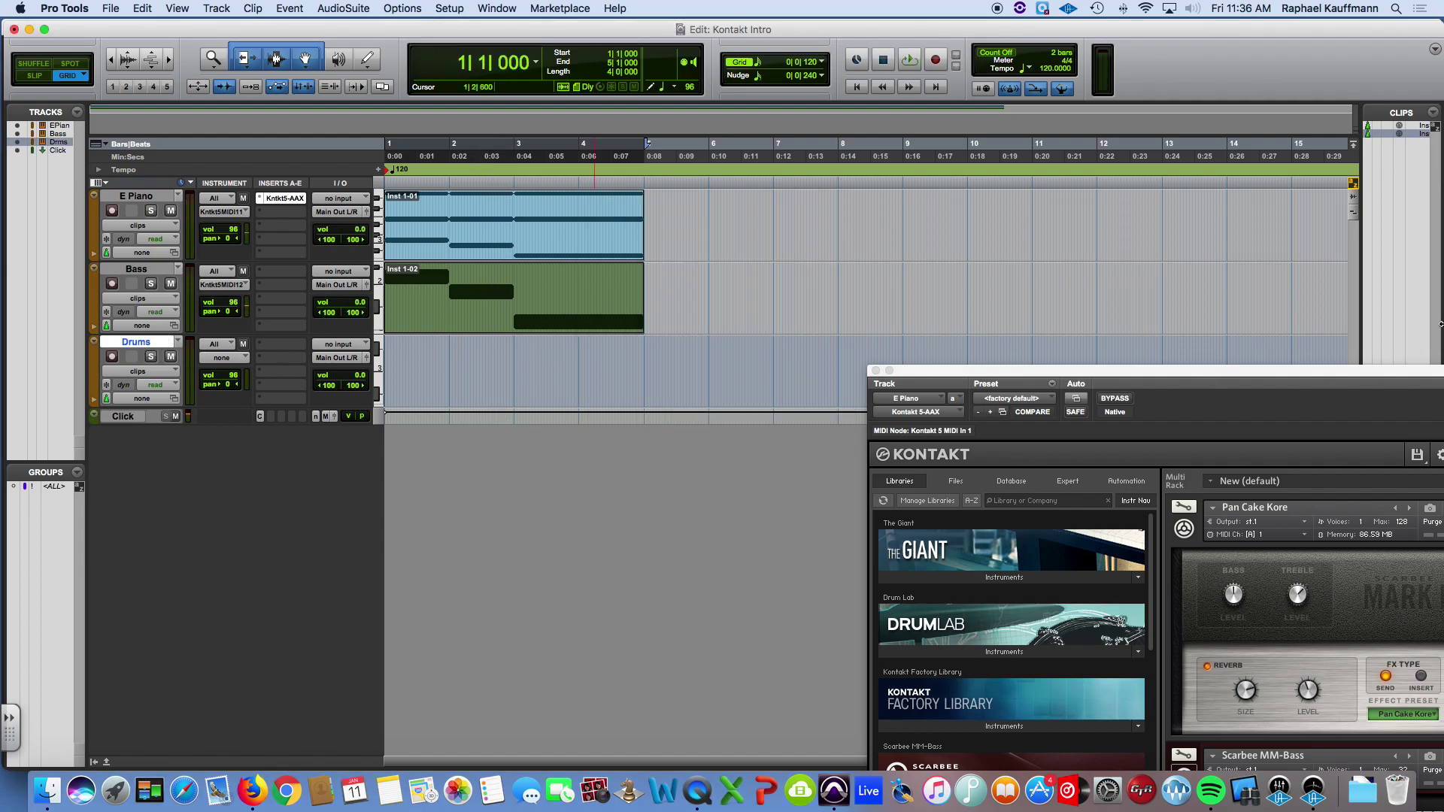
left_click_drag(1094, 373, 863, 99)
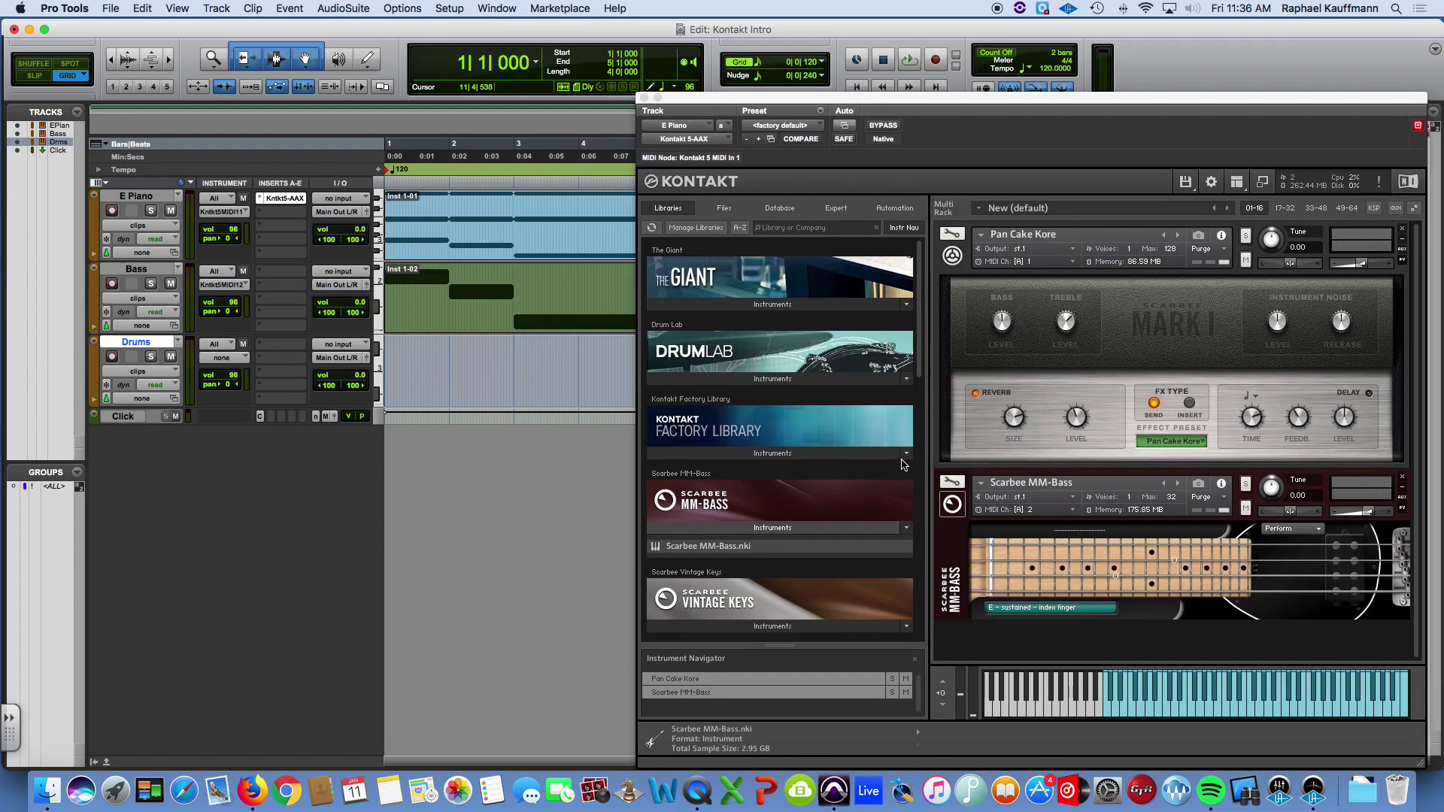
left_click(800, 382)
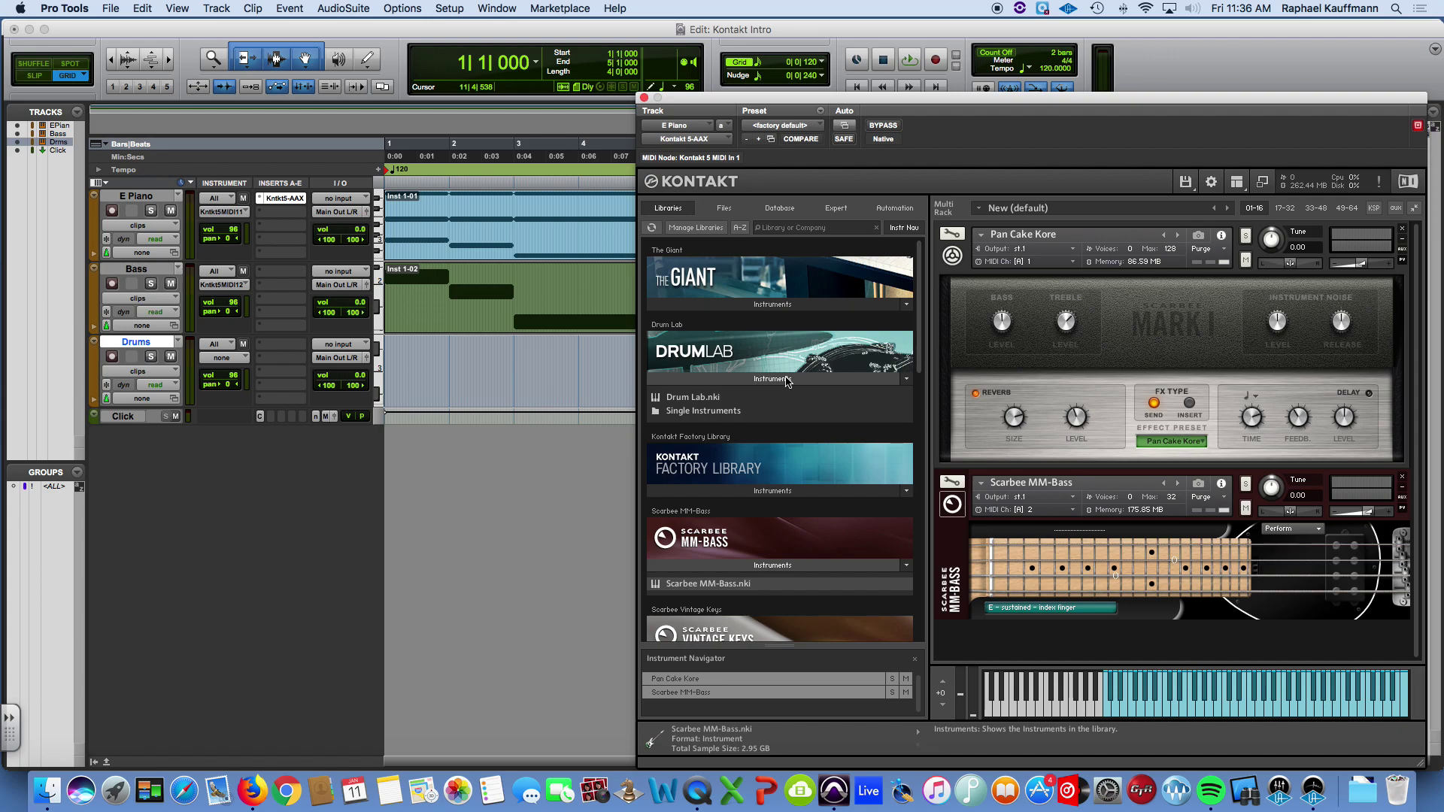
double_click(704, 400)
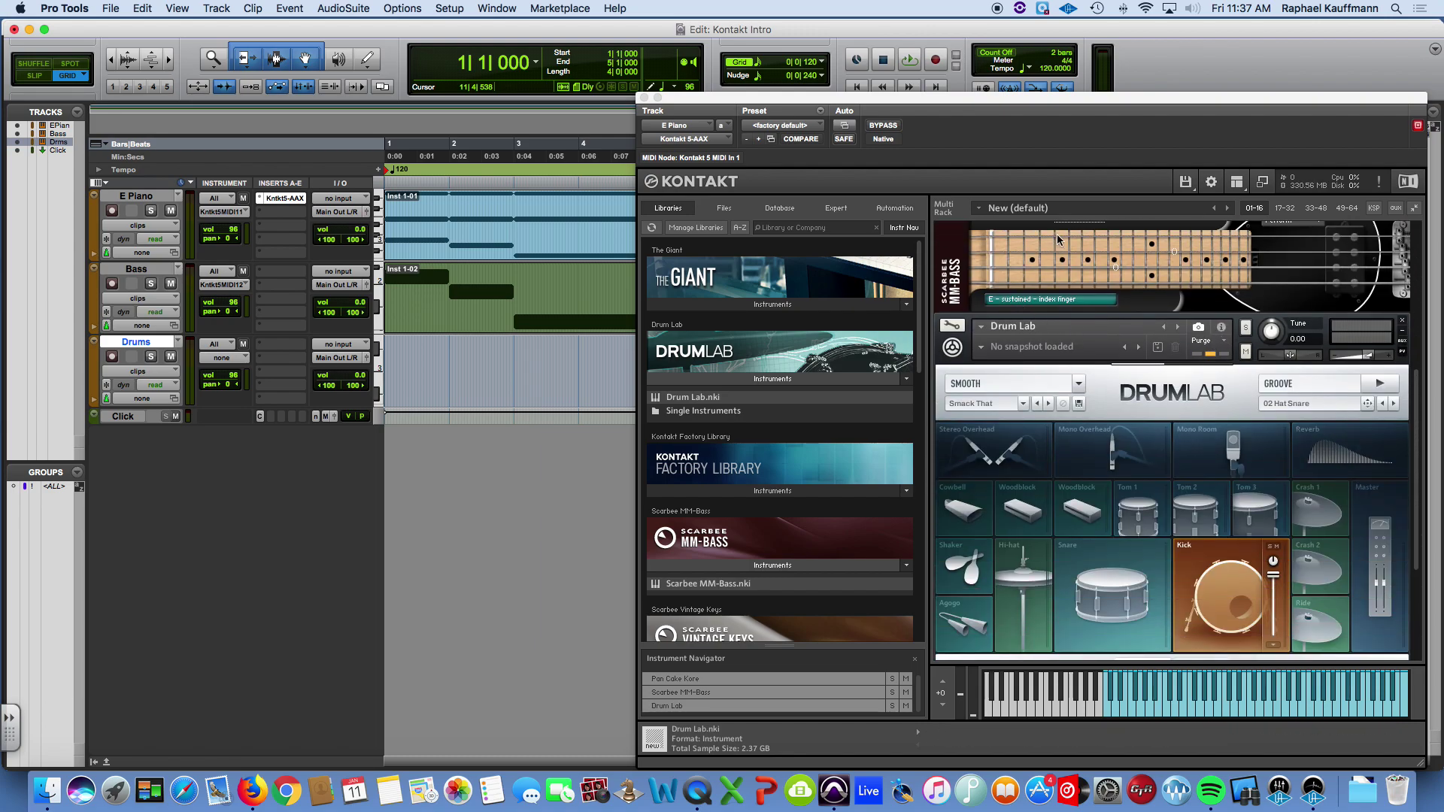
Step: Collapse the Pan Cake Kore and Scarbee MM-Bass panels and show Drum Lab's output and MIDI info
scroll(1143, 291, "up", 10)
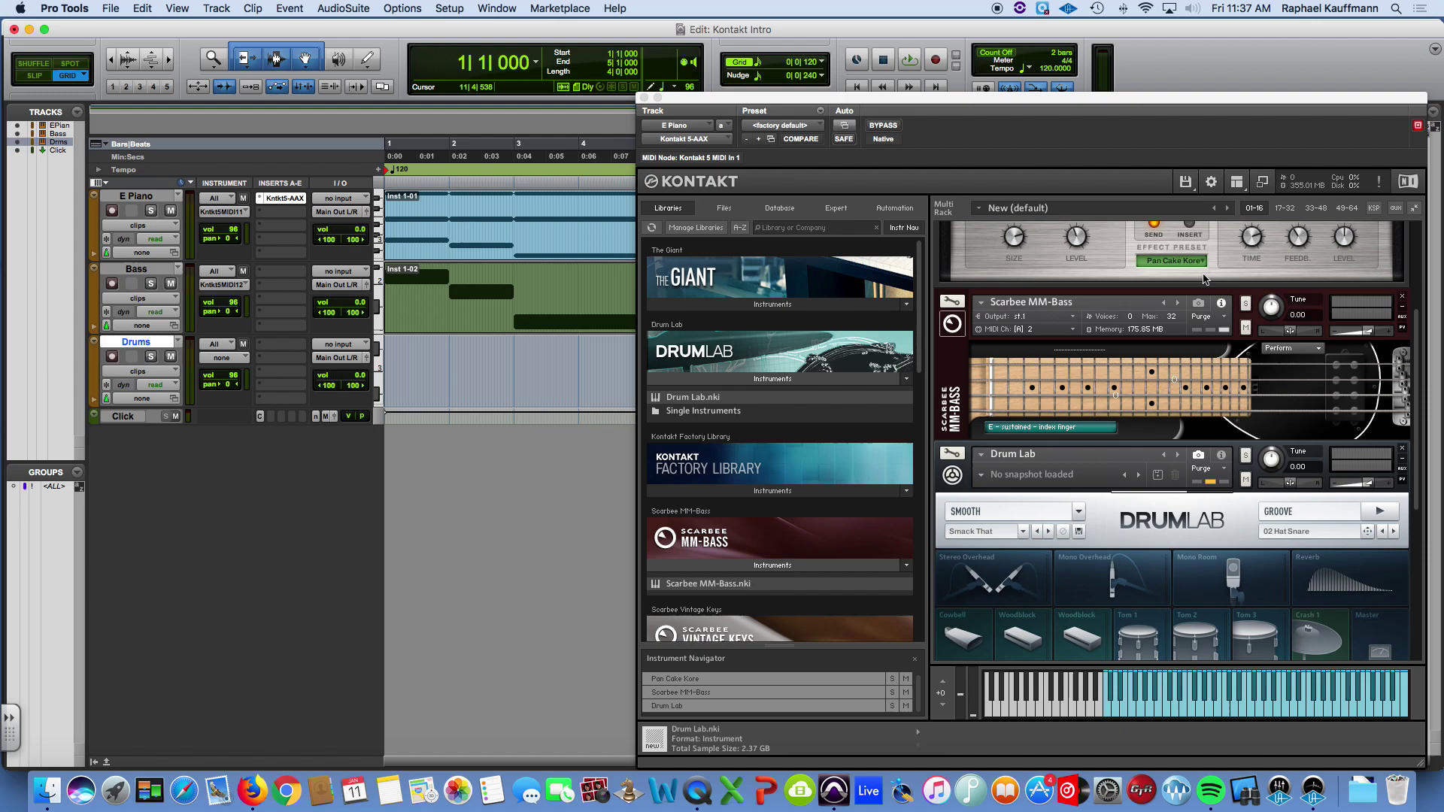
scroll(1204, 278, "up", 3)
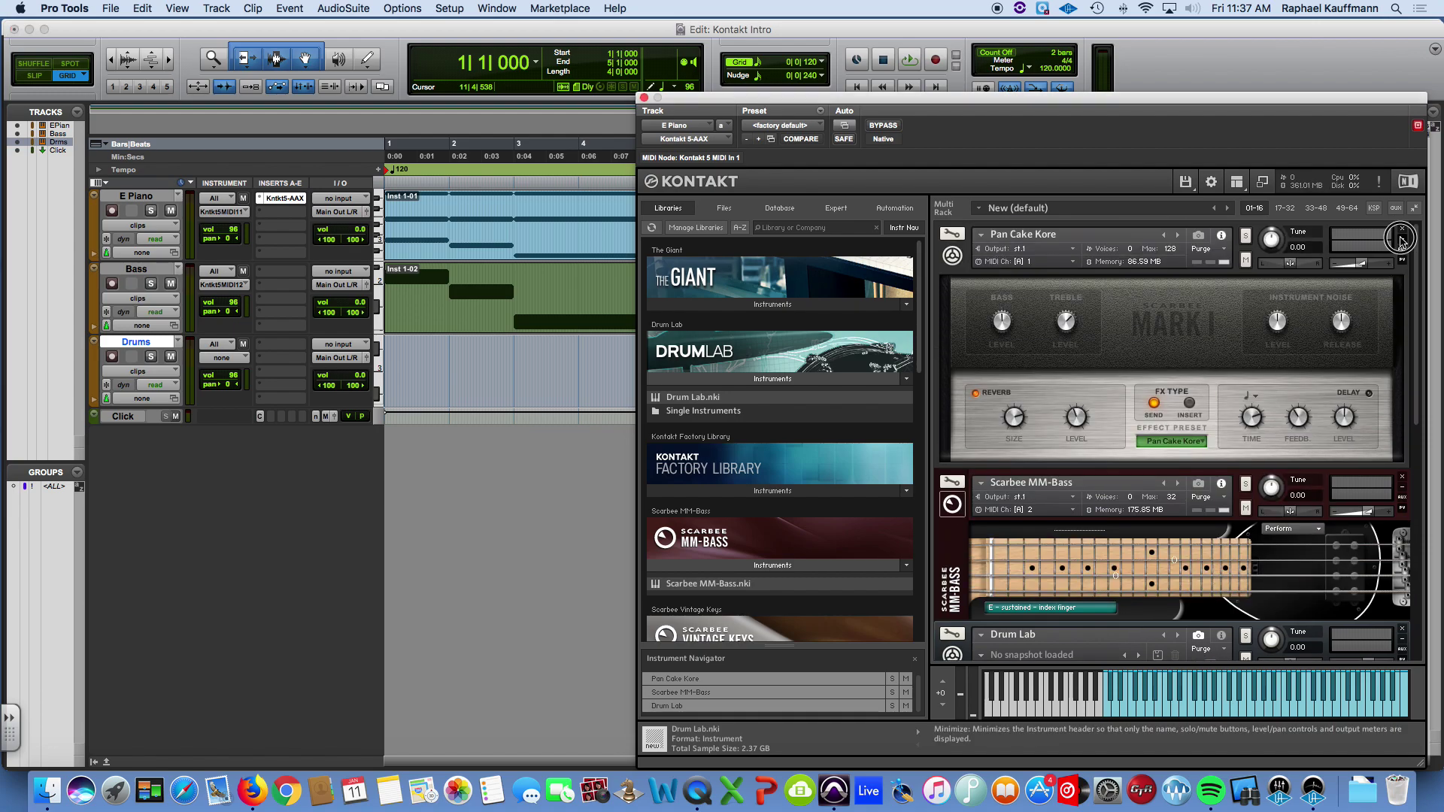
left_click(1402, 241)
left_click(1403, 272)
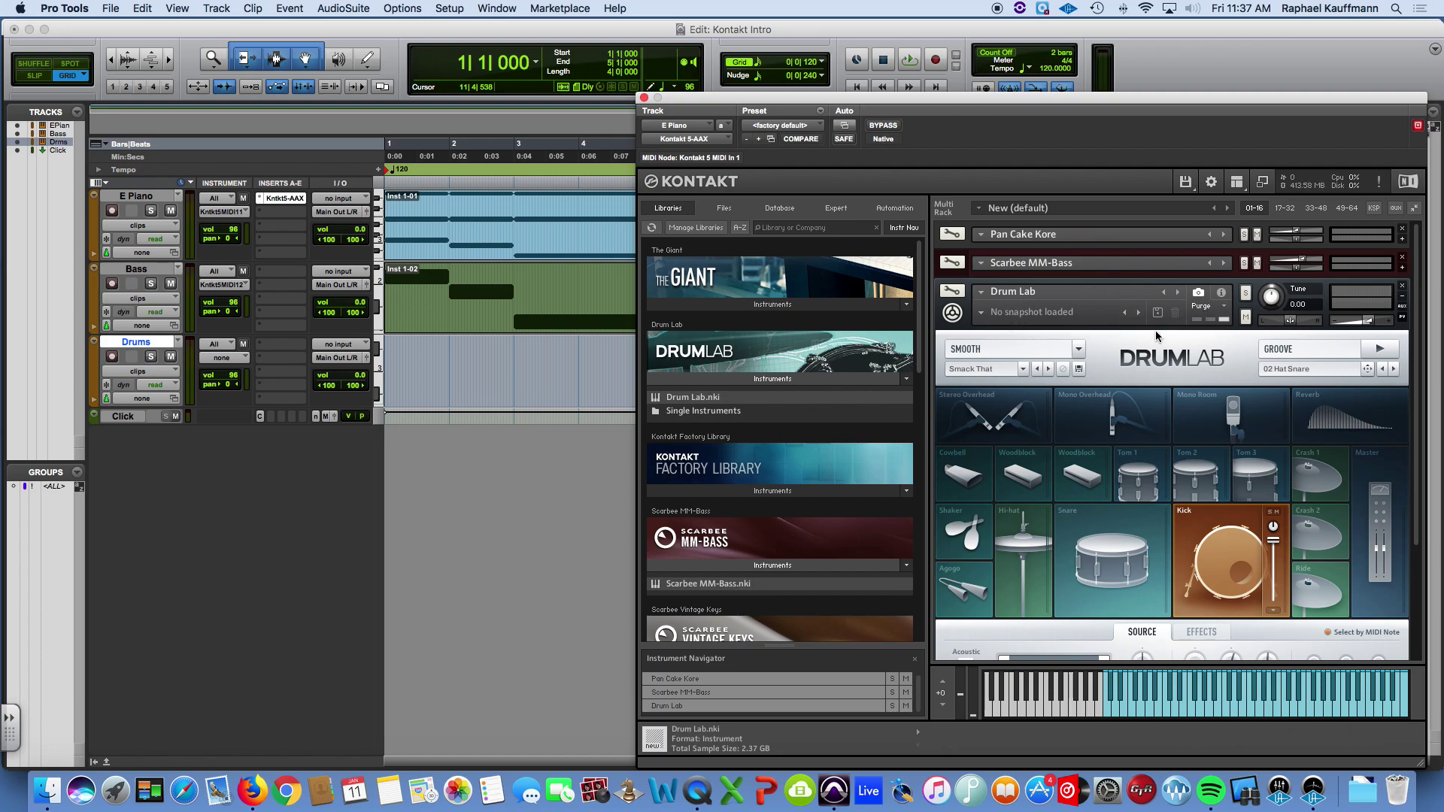
left_click(1223, 294)
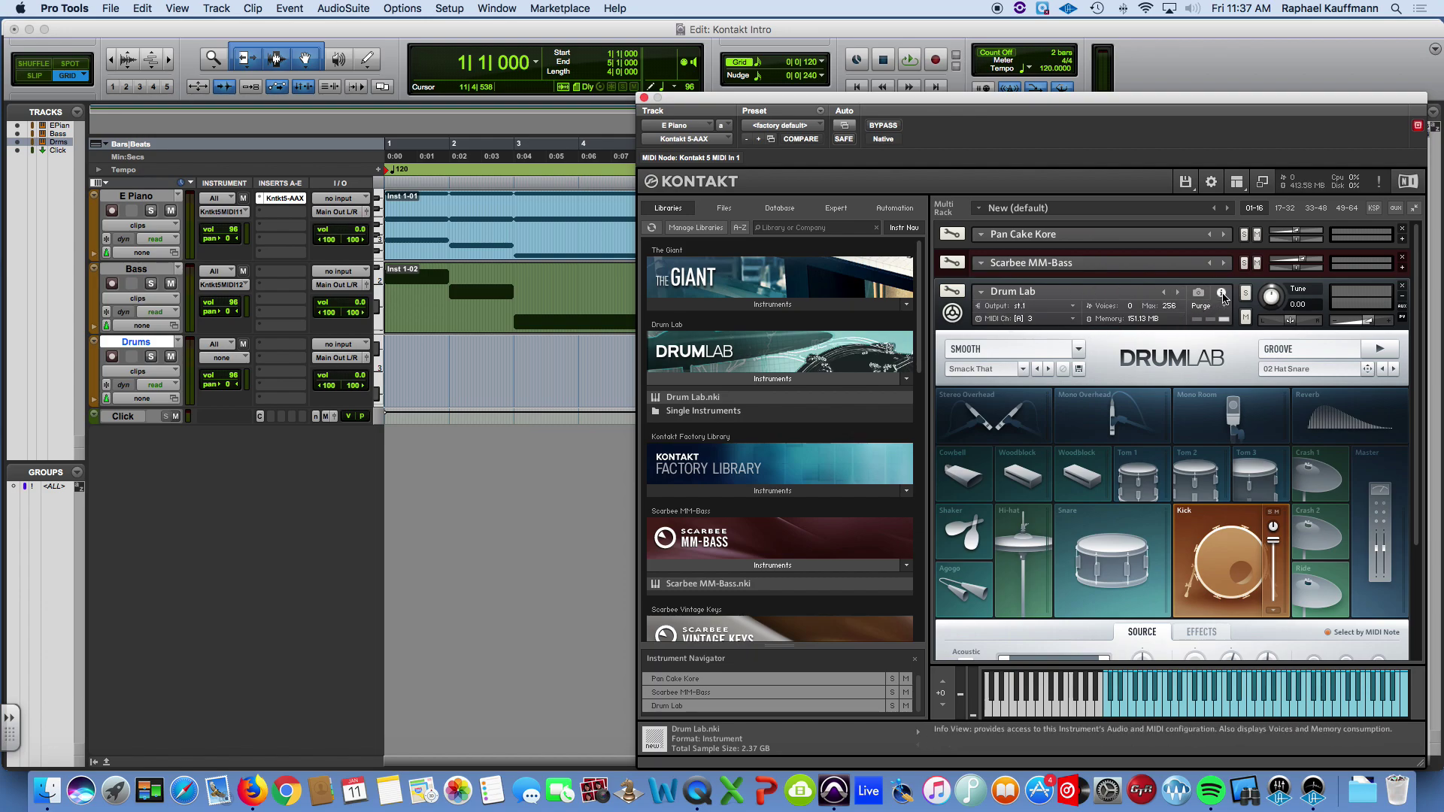
Step: Try Drum Lab on MIDI port A channel 2 and audition a tom during playback
left_click(1039, 322)
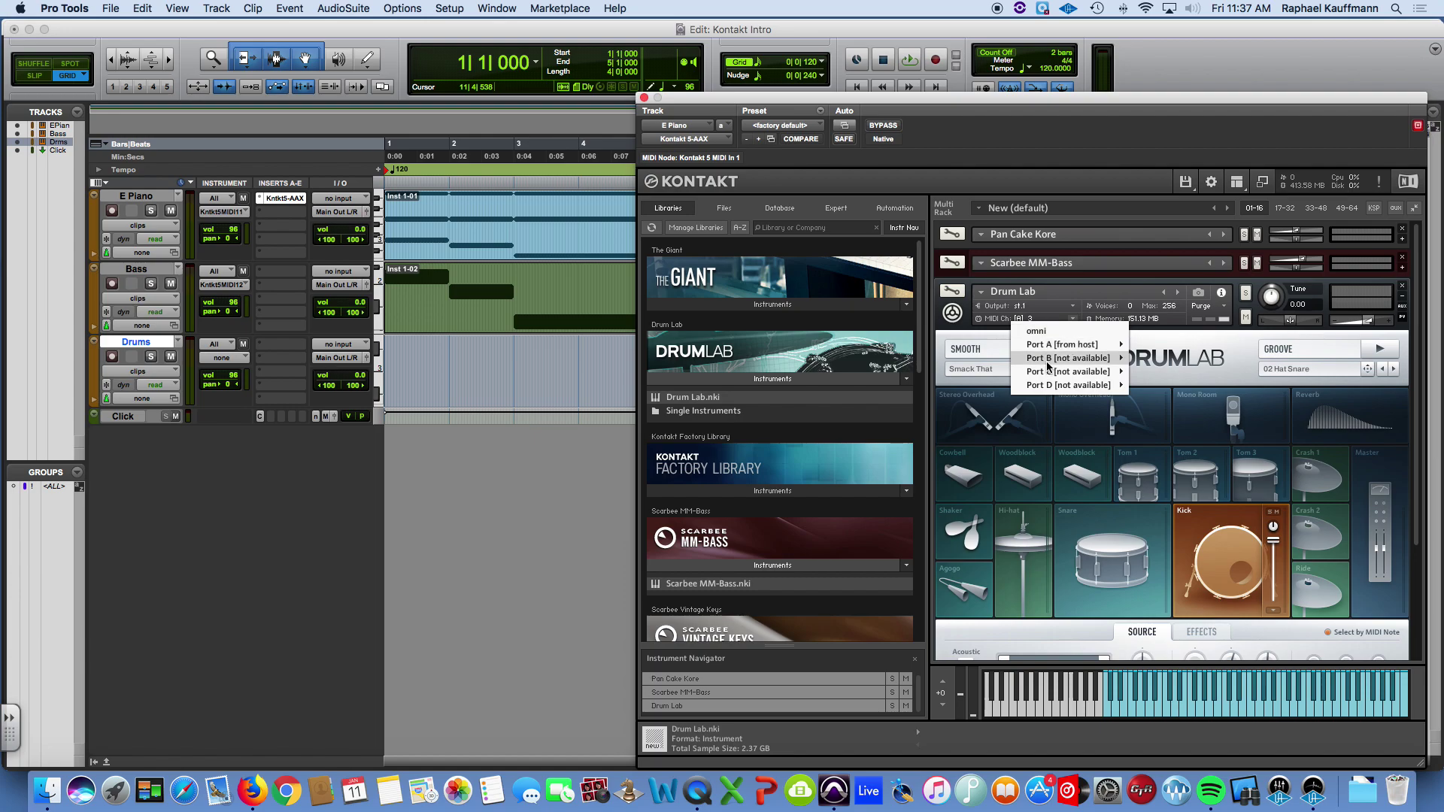
mouse_move(1083, 344)
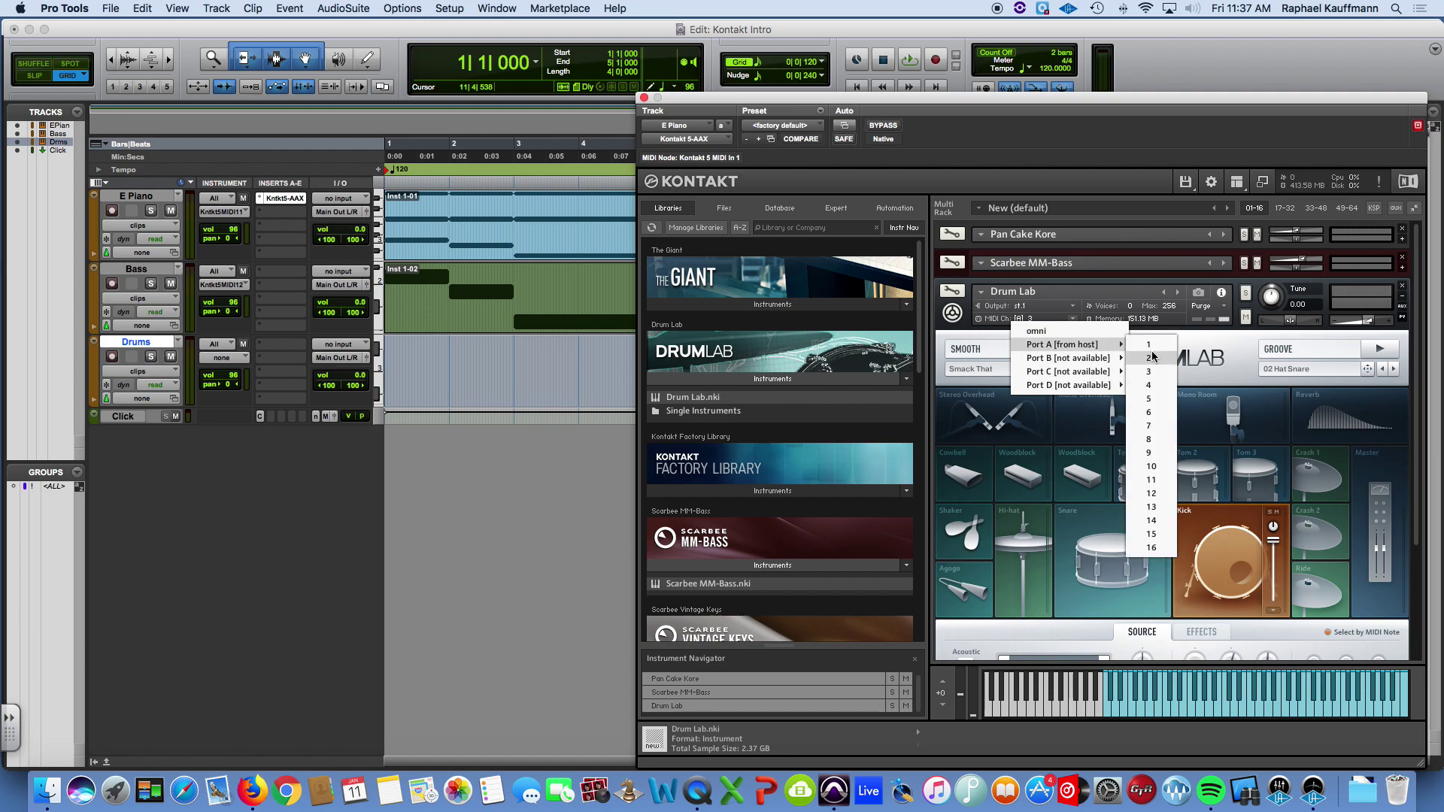
left_click(1149, 359)
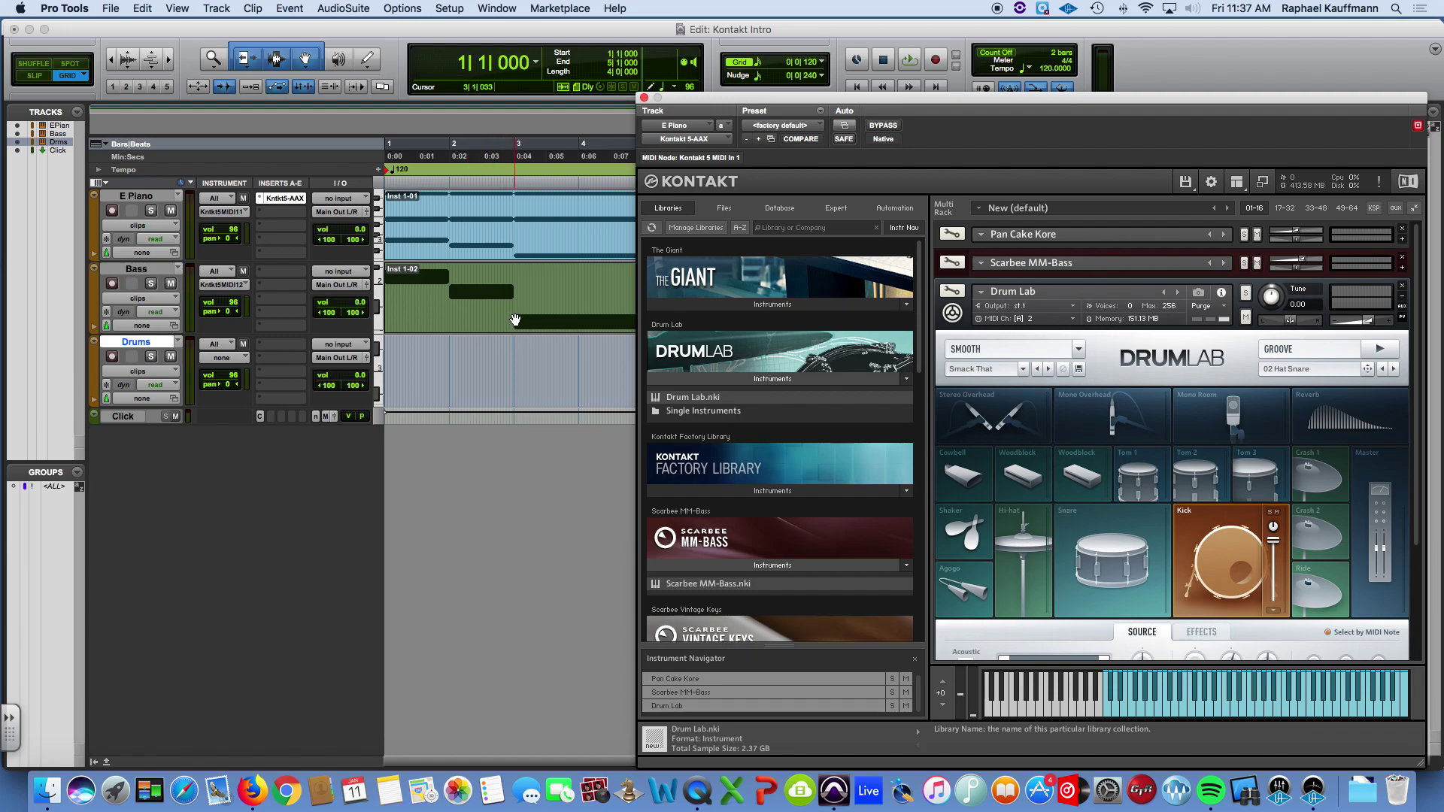
key("space")
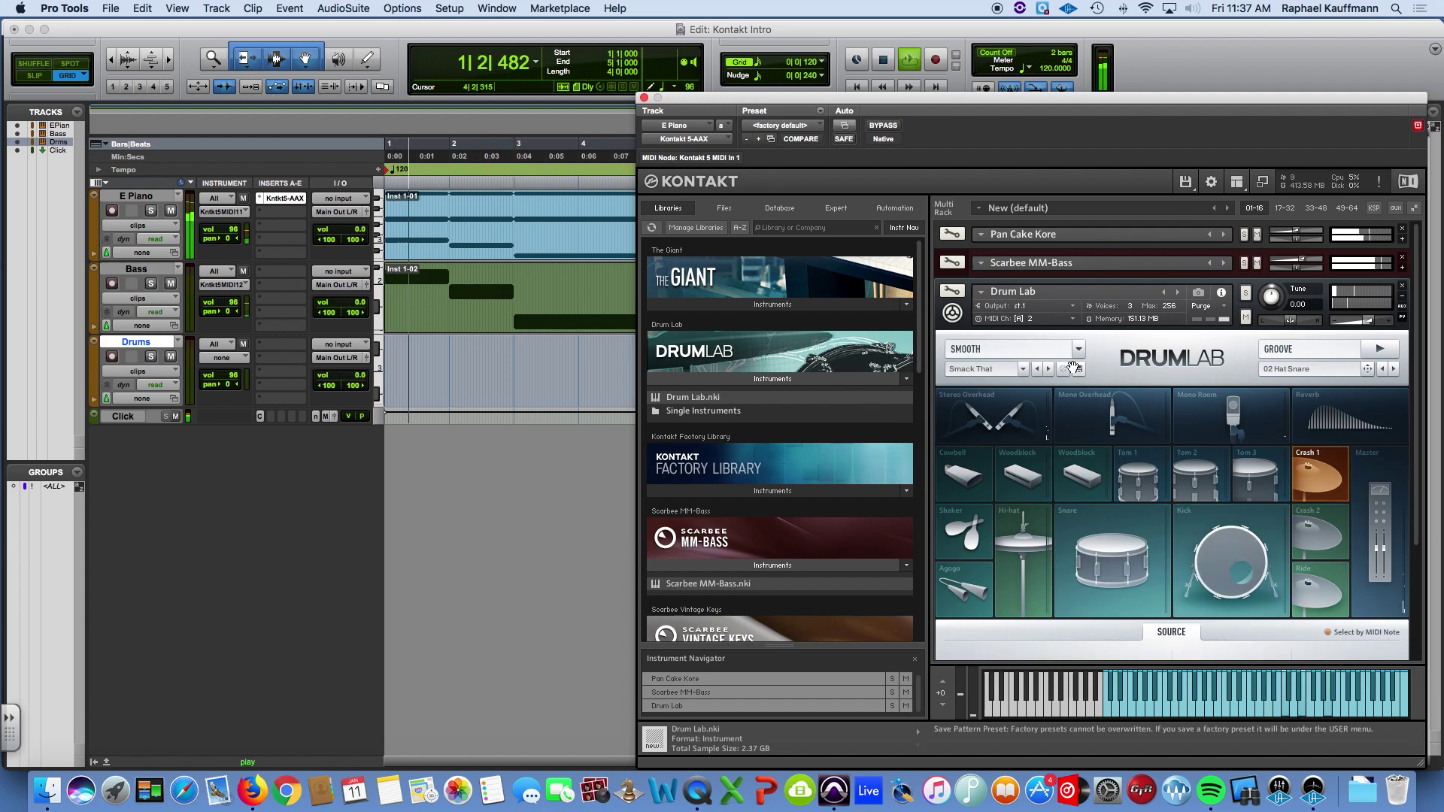
left_click(1125, 455)
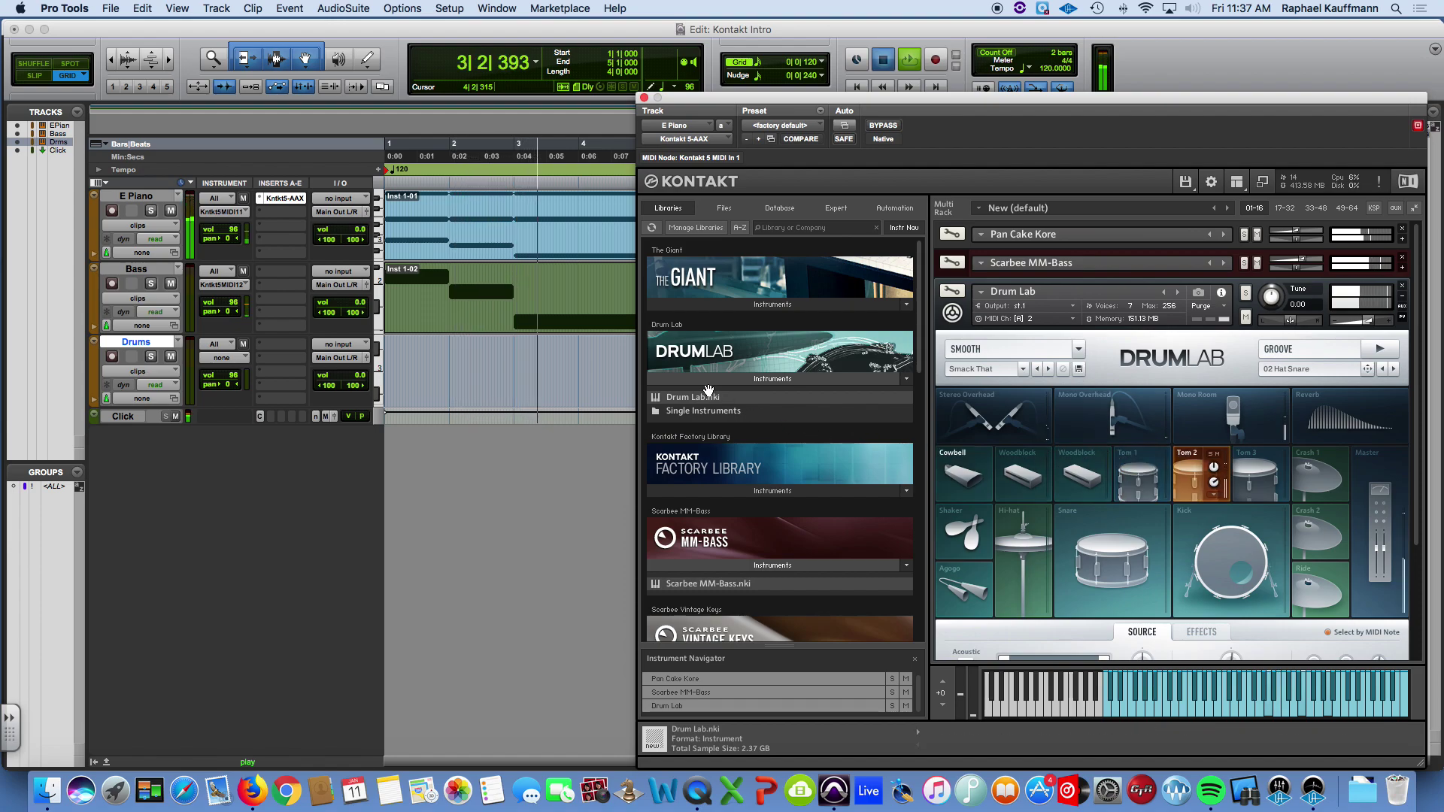
key("space")
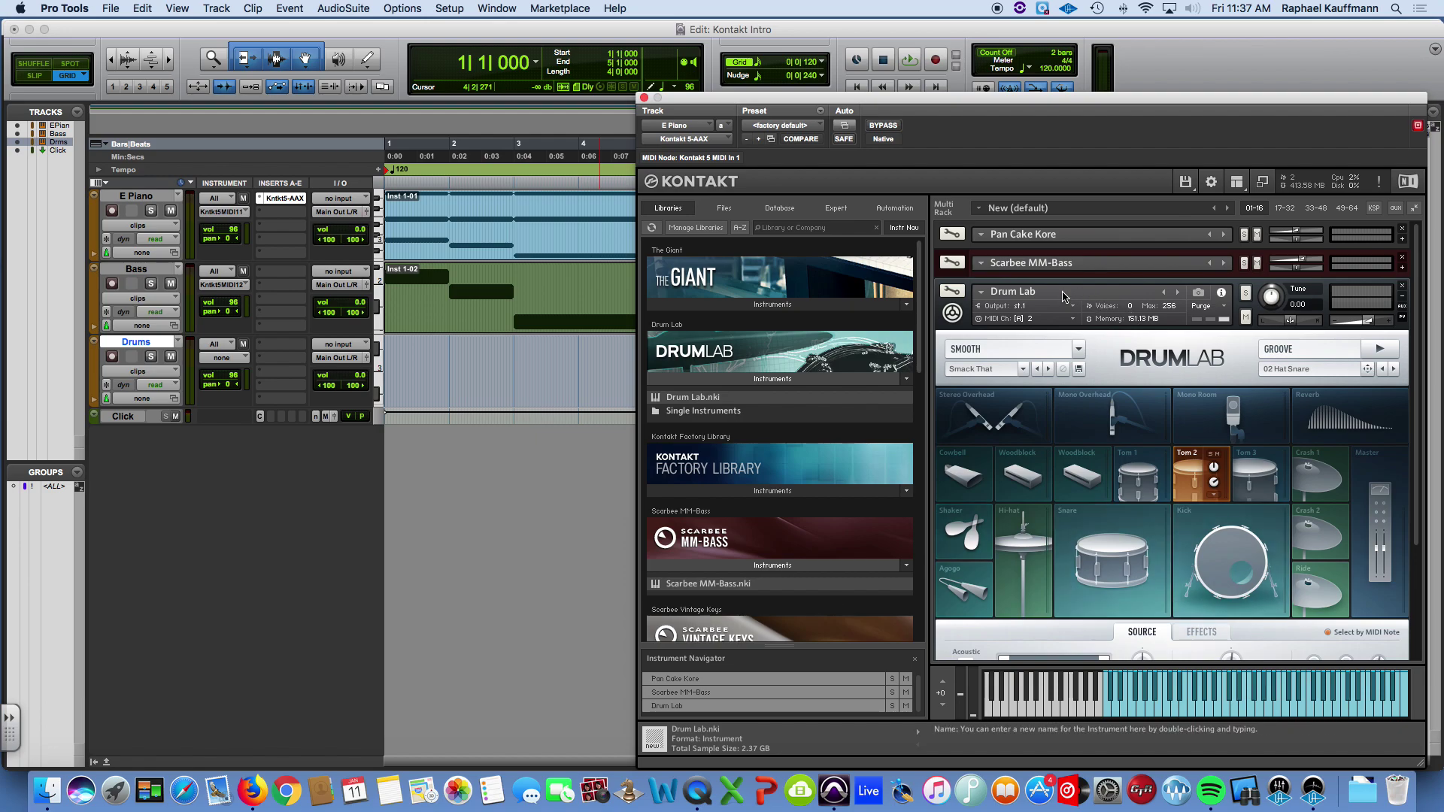
Step: Set Drum Lab to port A channel 3 and feed the Drums track into Kontakt channel 3
left_click(1034, 324)
mouse_move(1091, 336)
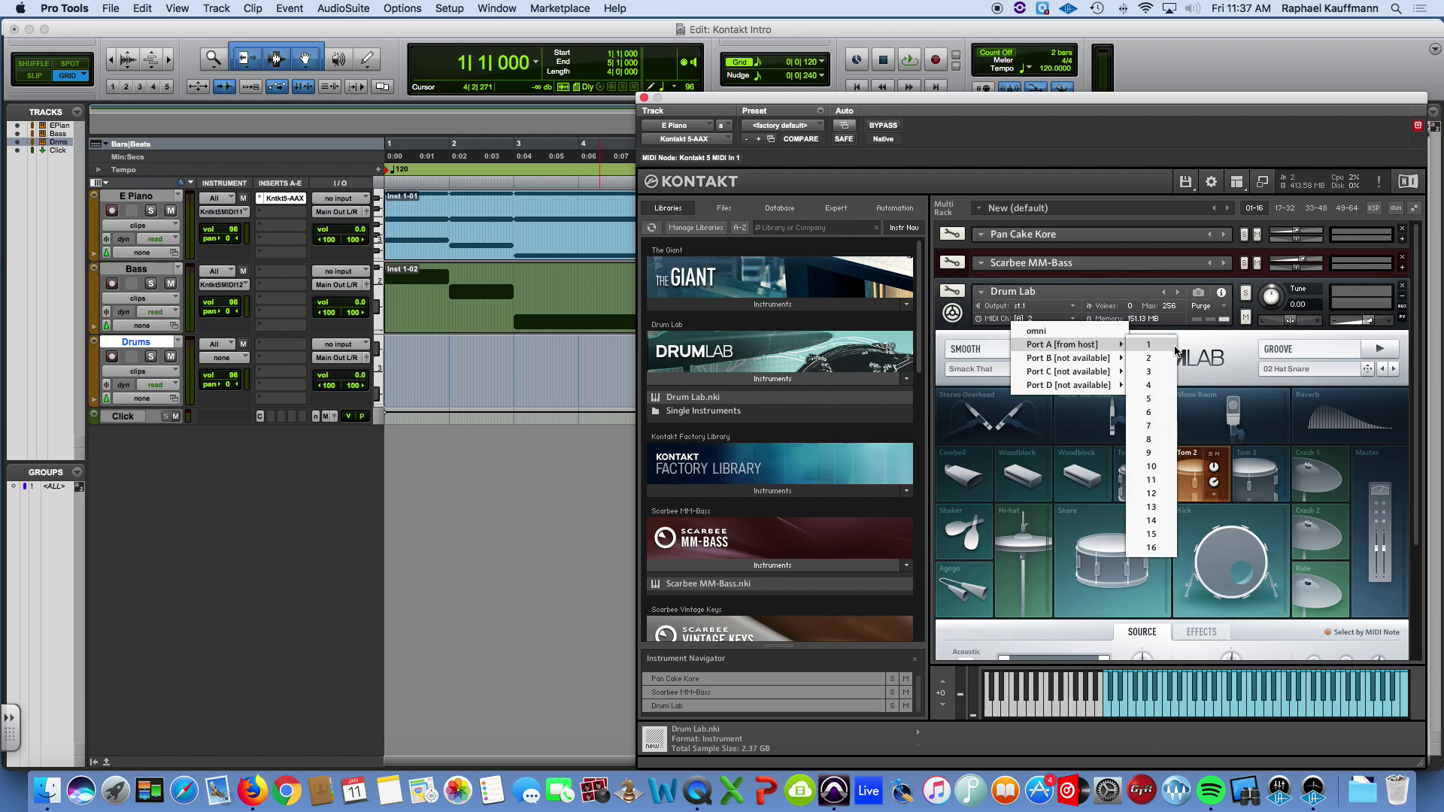
left_click(1162, 373)
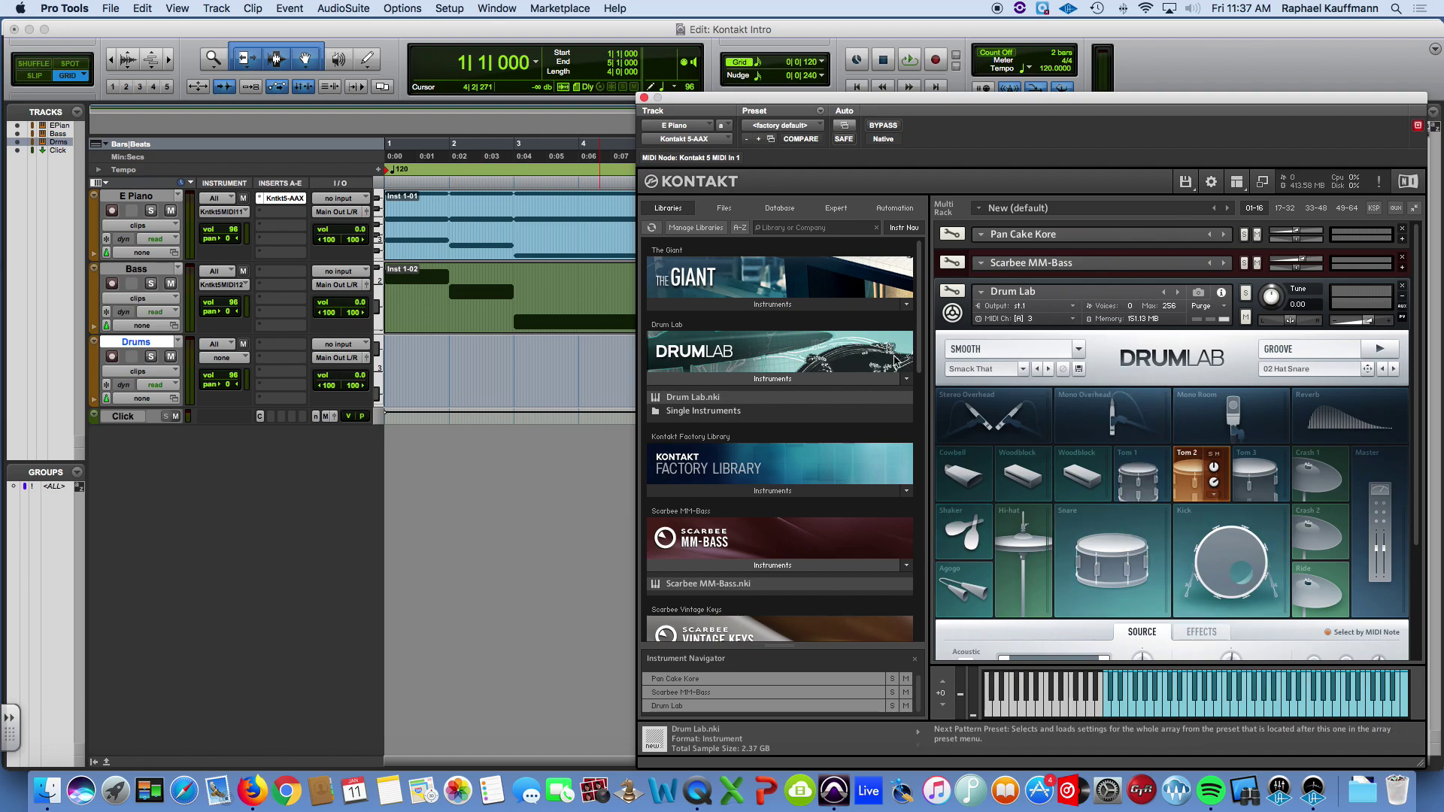
left_click(209, 362)
mouse_move(339, 371)
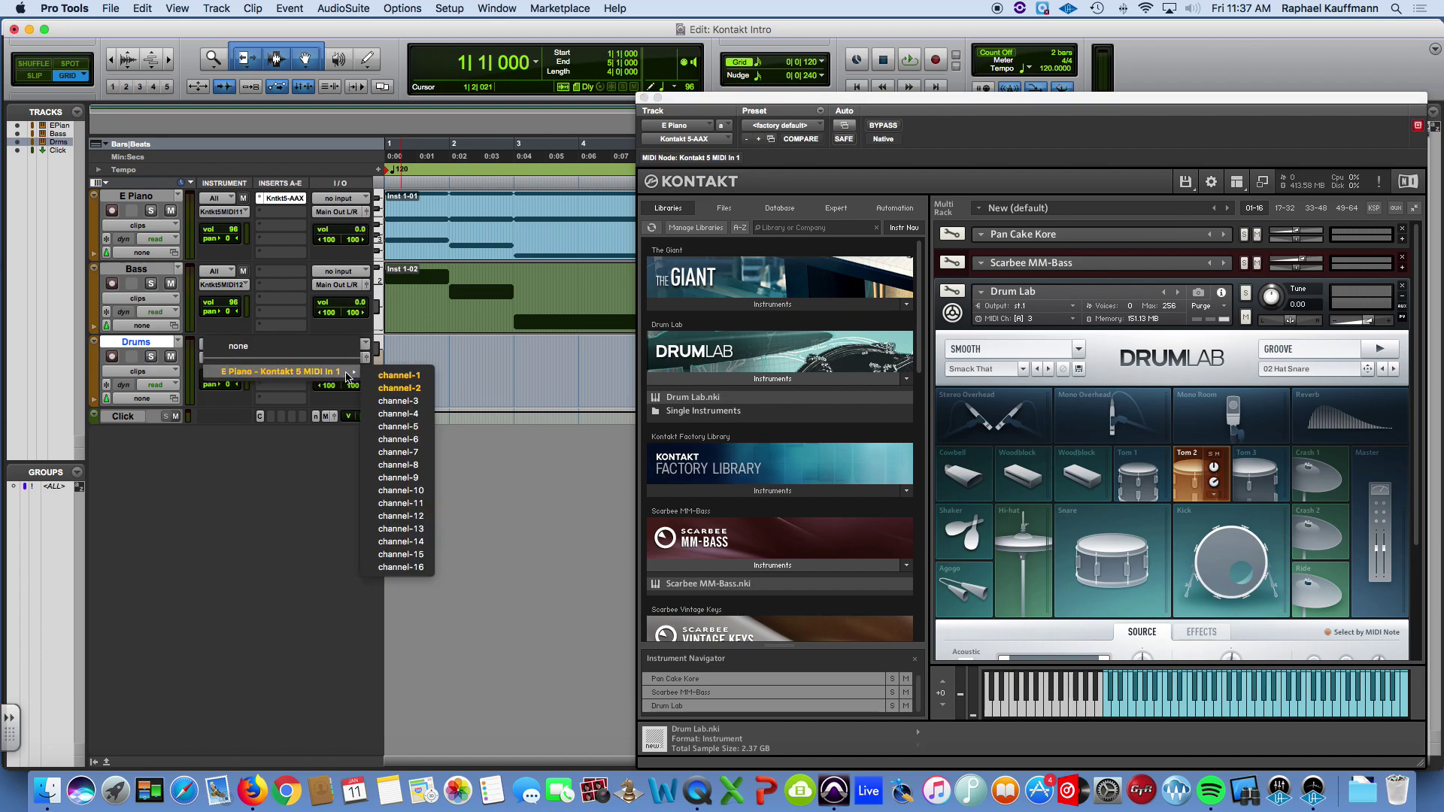
left_click(385, 400)
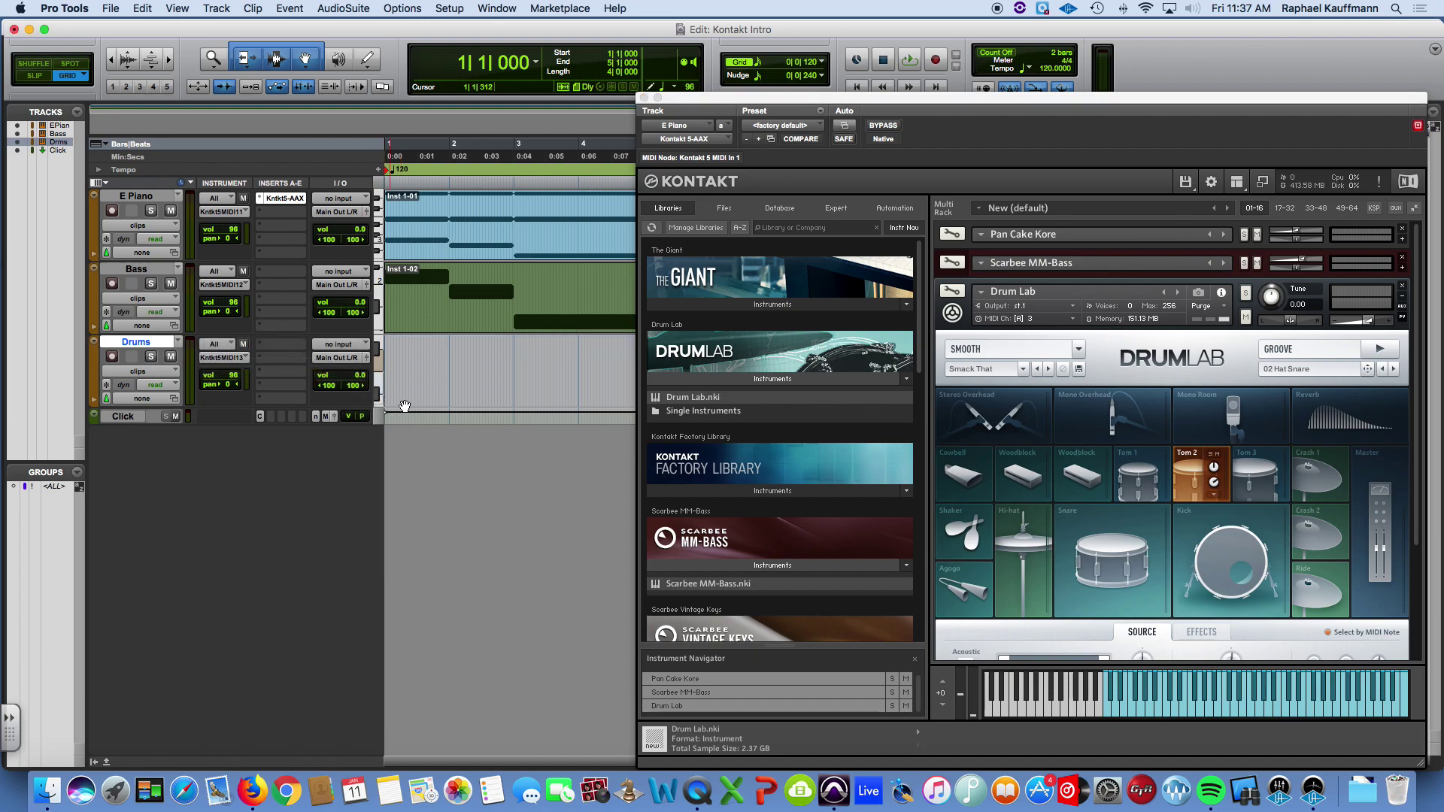
Step: Show the Drums track instead of Bass in the MIDI editor and audition the kick
double_click(488, 322)
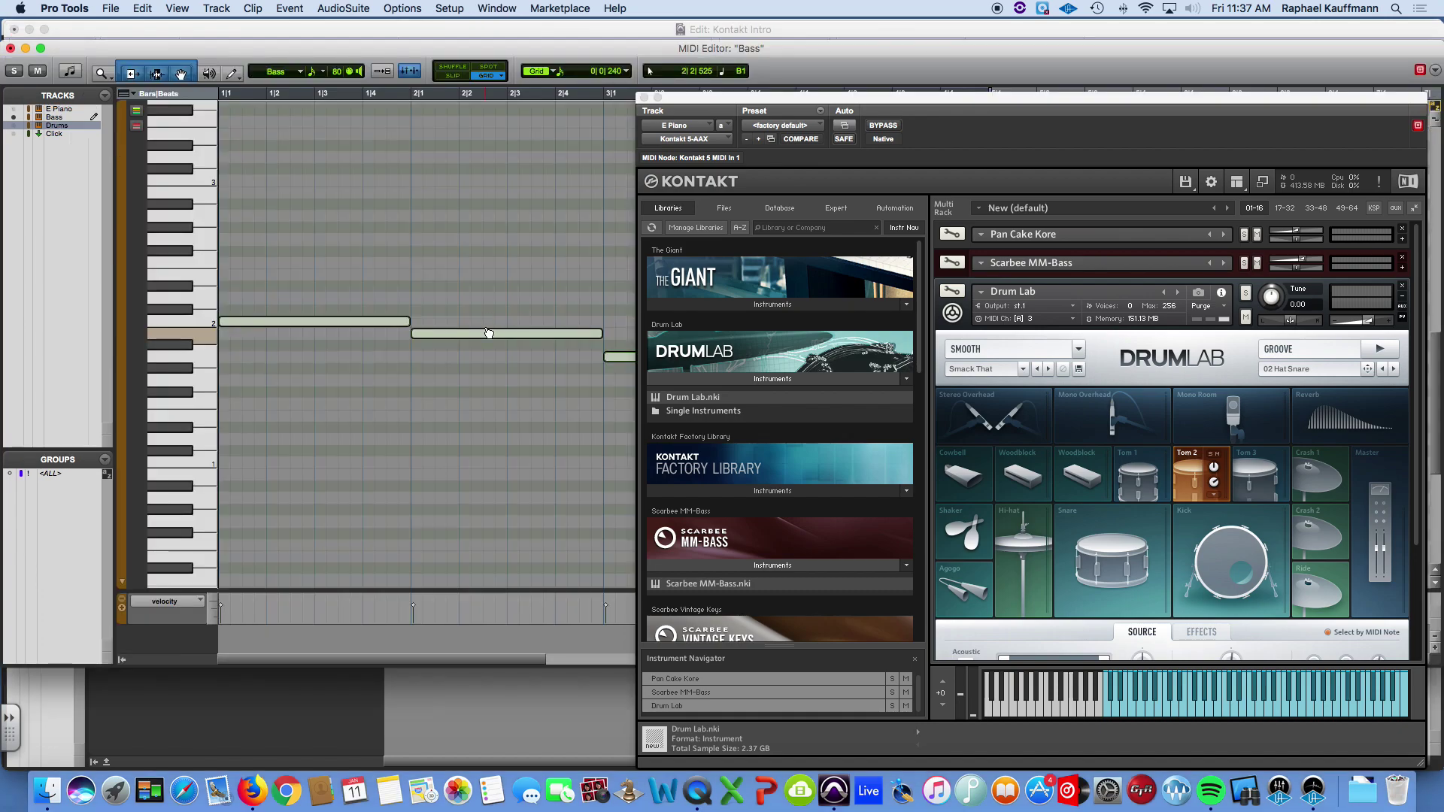
left_click(21, 131)
left_click(21, 130)
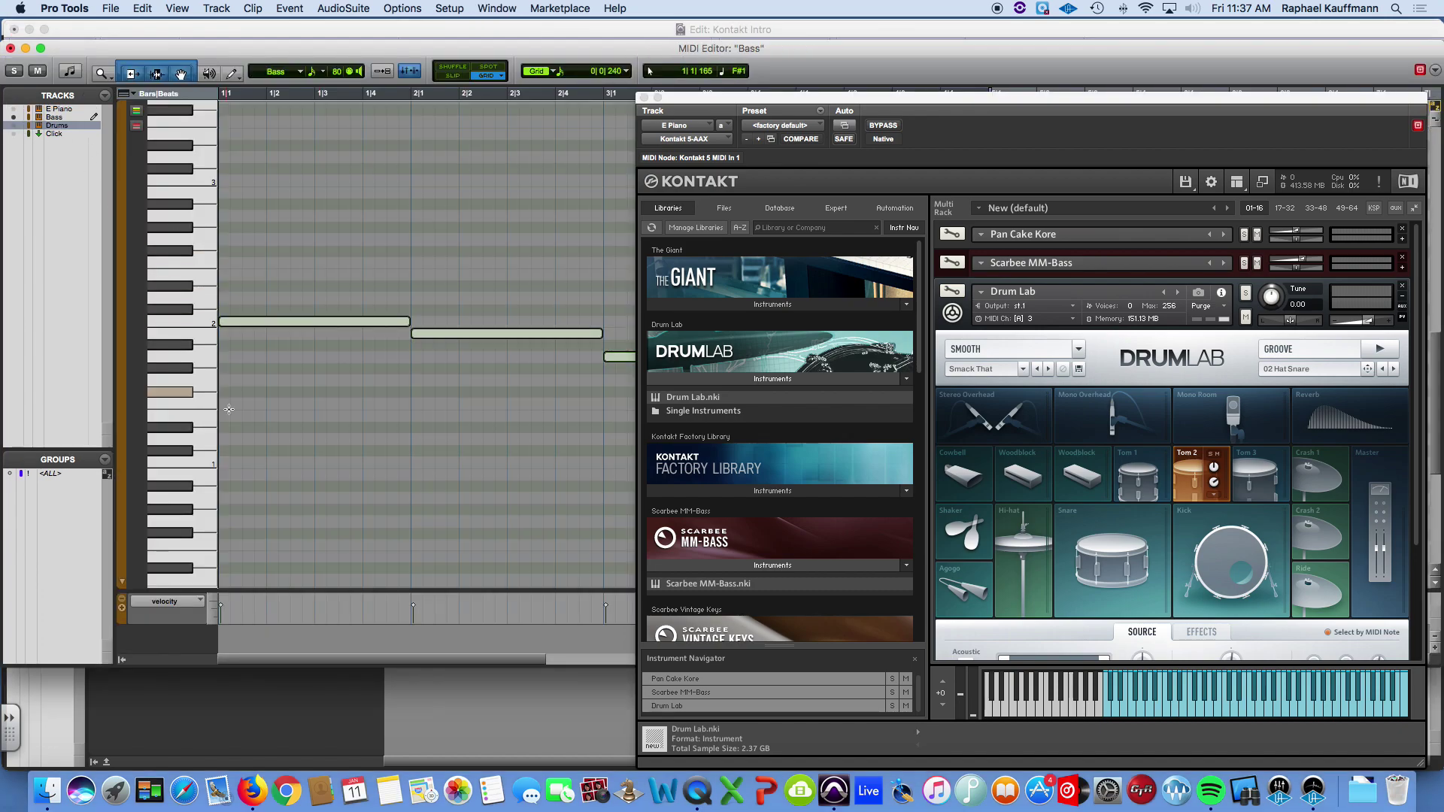
left_click(199, 464)
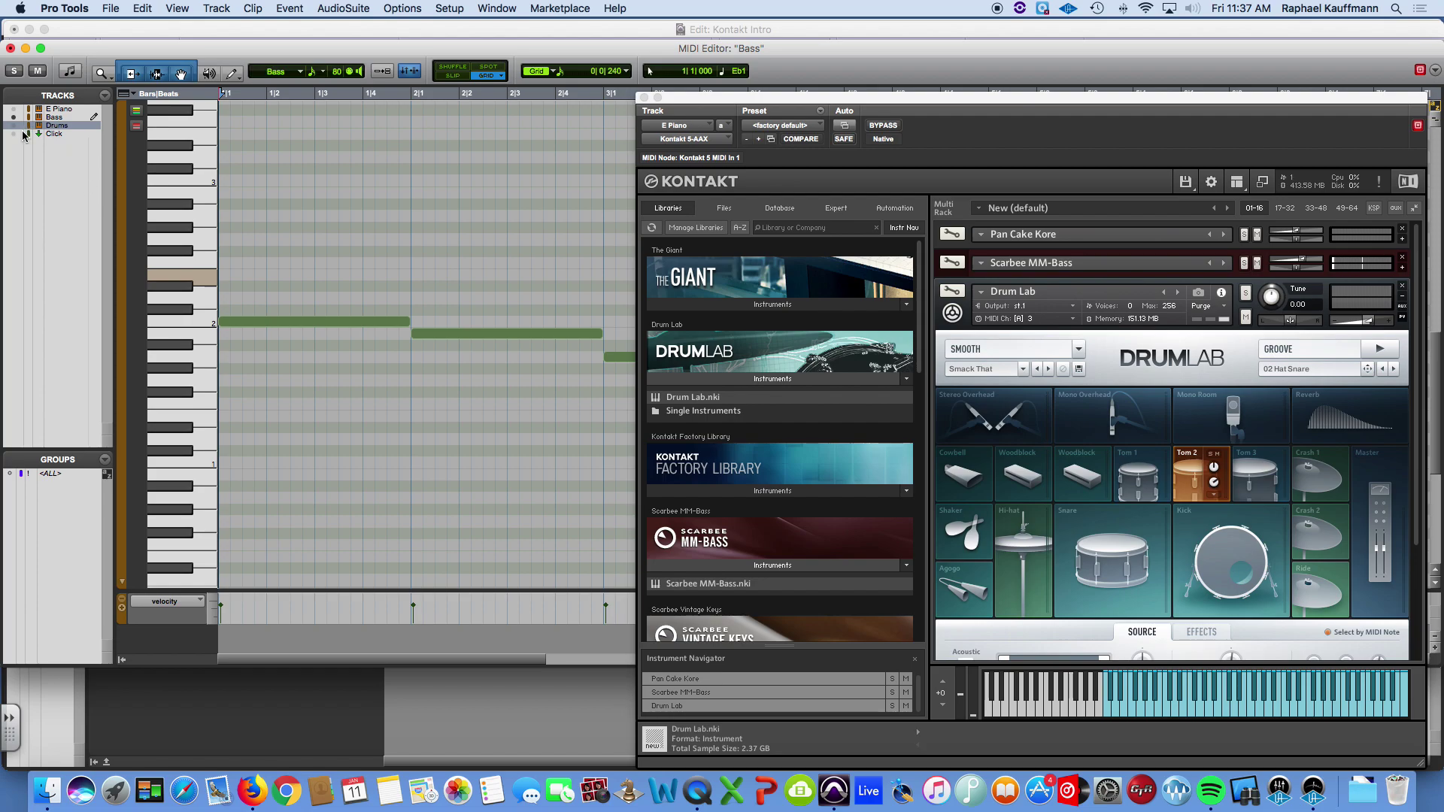
left_click(20, 127)
left_click(21, 128)
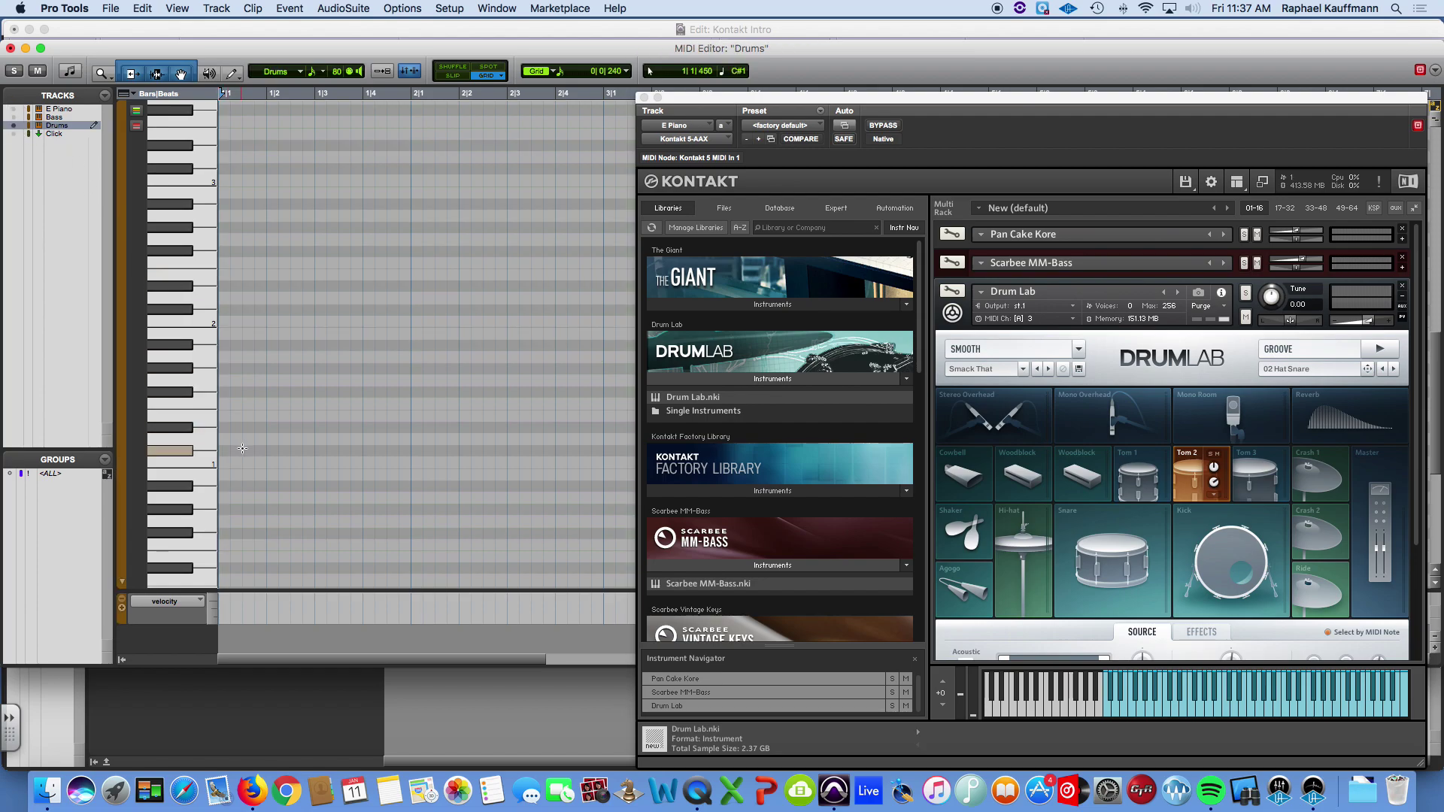
left_click(204, 459)
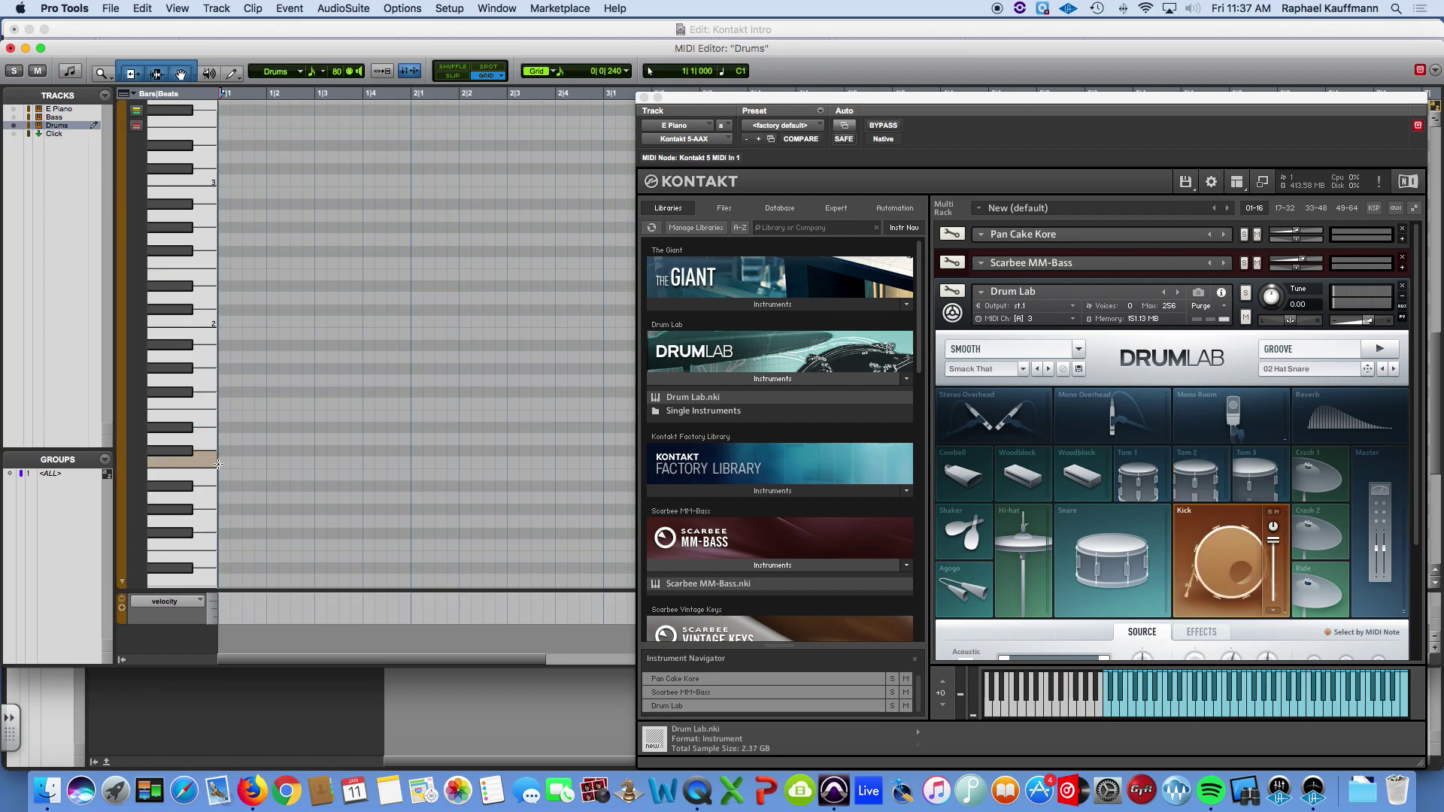
Step: Pencil in kick hits and snare hits on beats two and four, nudging the later kicks
left_click(224, 462)
left_click(272, 439)
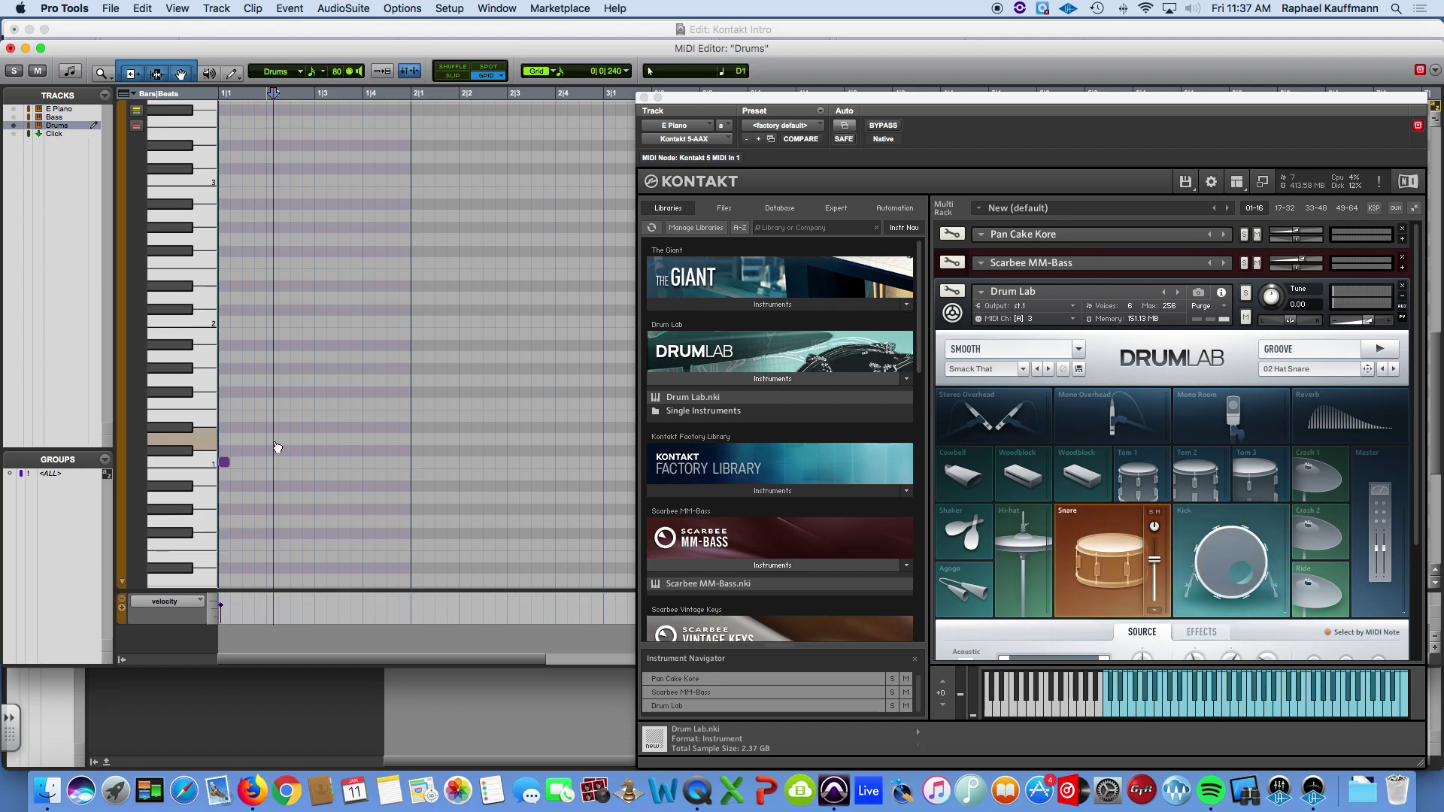
left_click(294, 461)
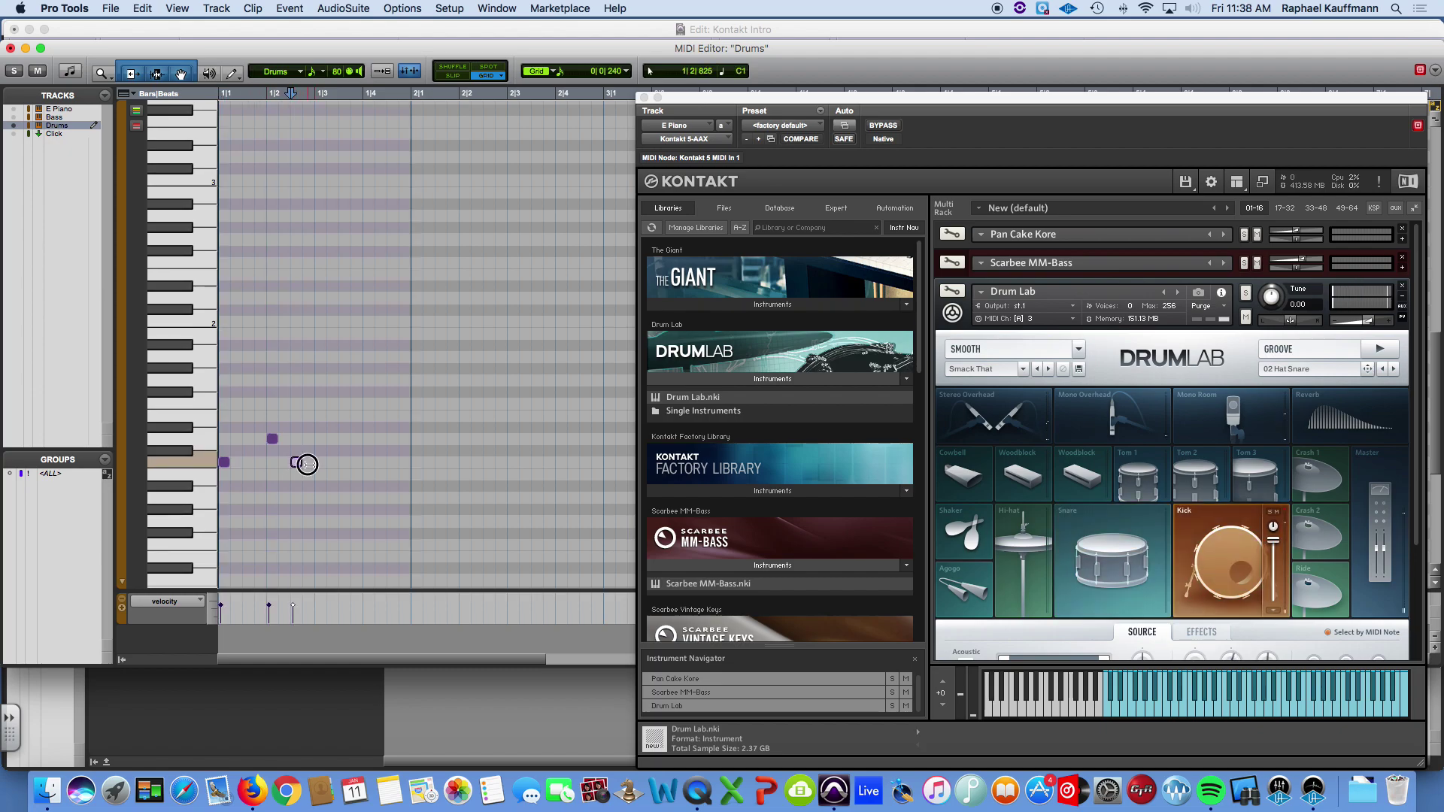
left_click(307, 462)
left_click_drag(296, 462, 286, 462)
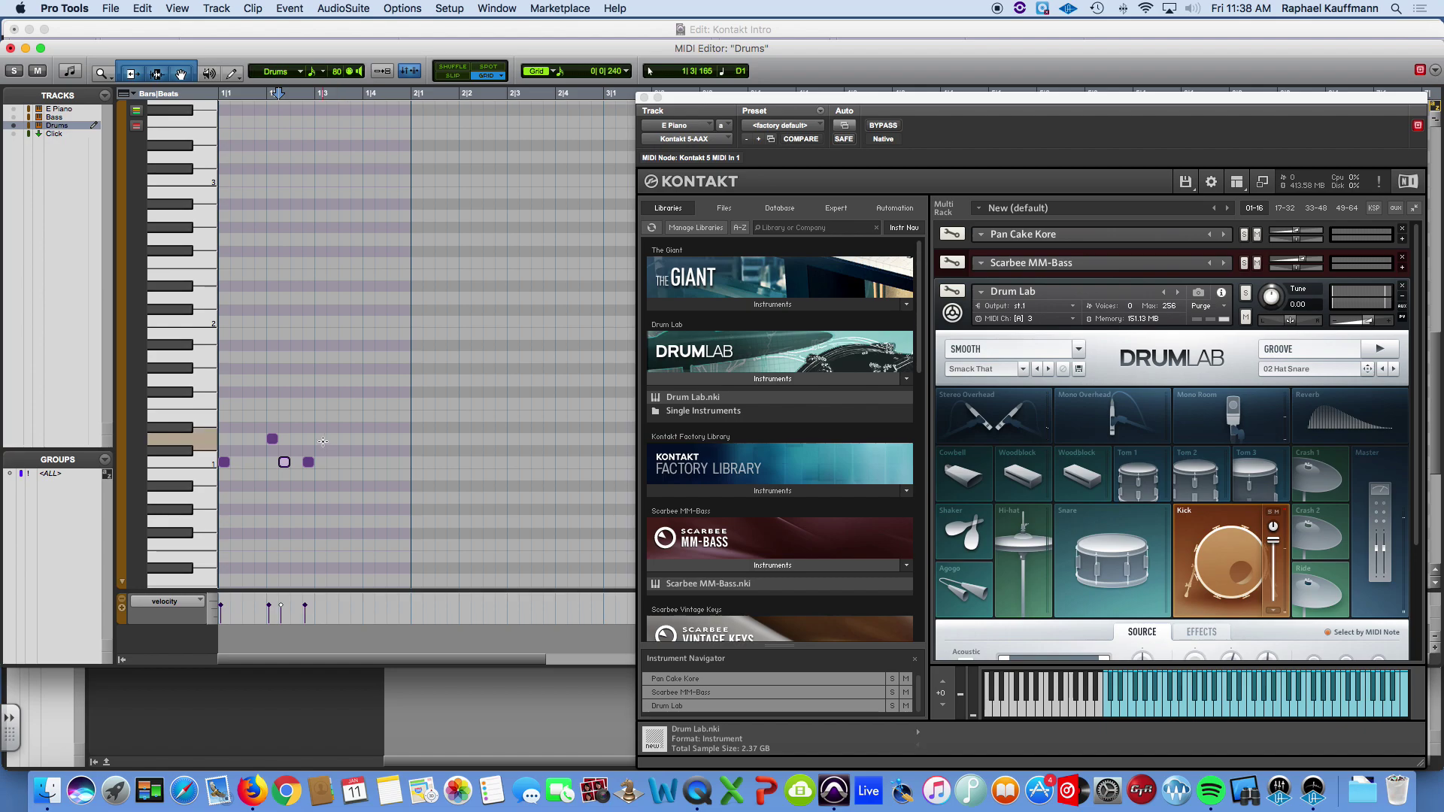
left_click(372, 440)
left_click(286, 461)
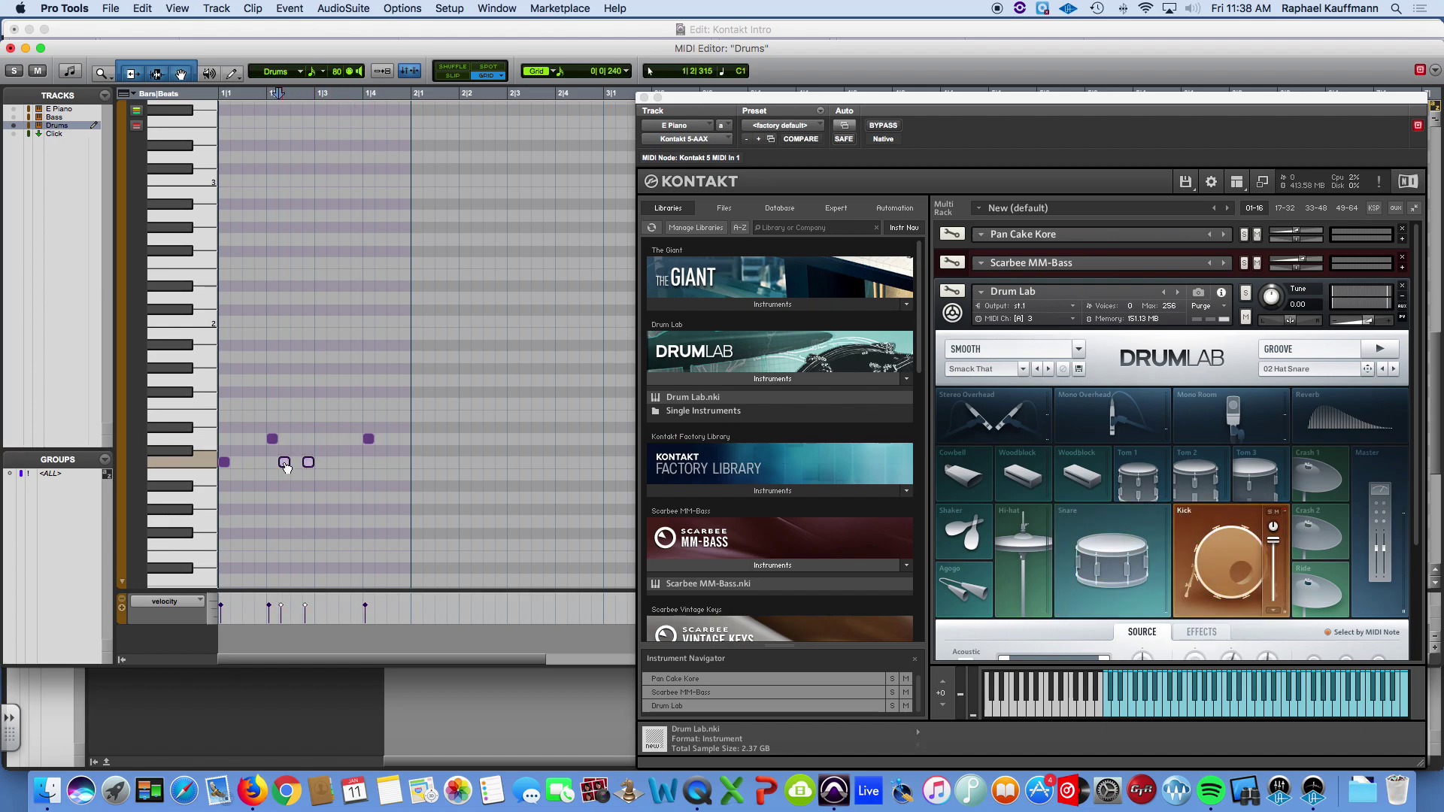
left_click_drag(286, 467, 298, 466)
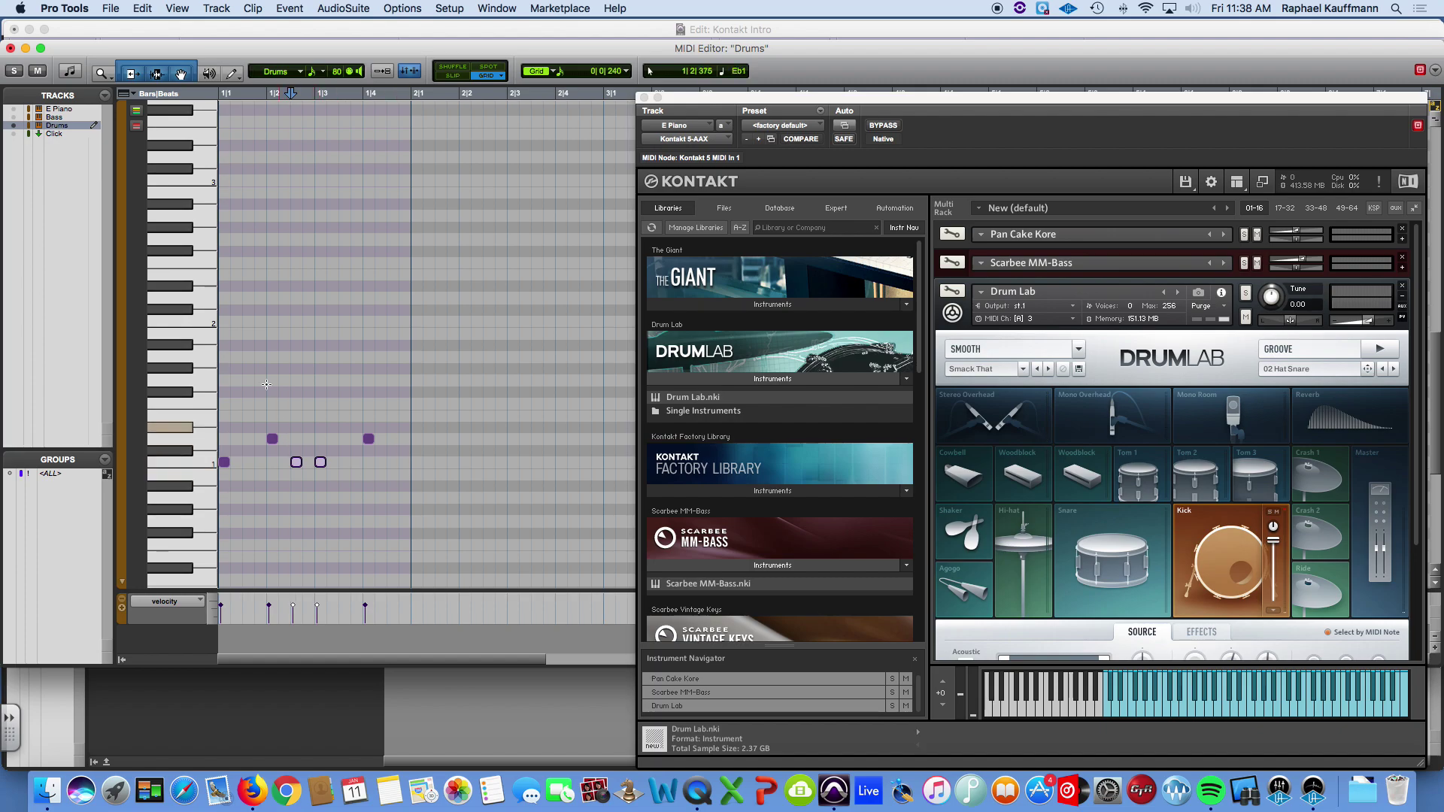
Step: Add a run of G#1 hi-hat hits across the bar, faster near the end, and play the beat
left_click(181, 367)
left_click(224, 367)
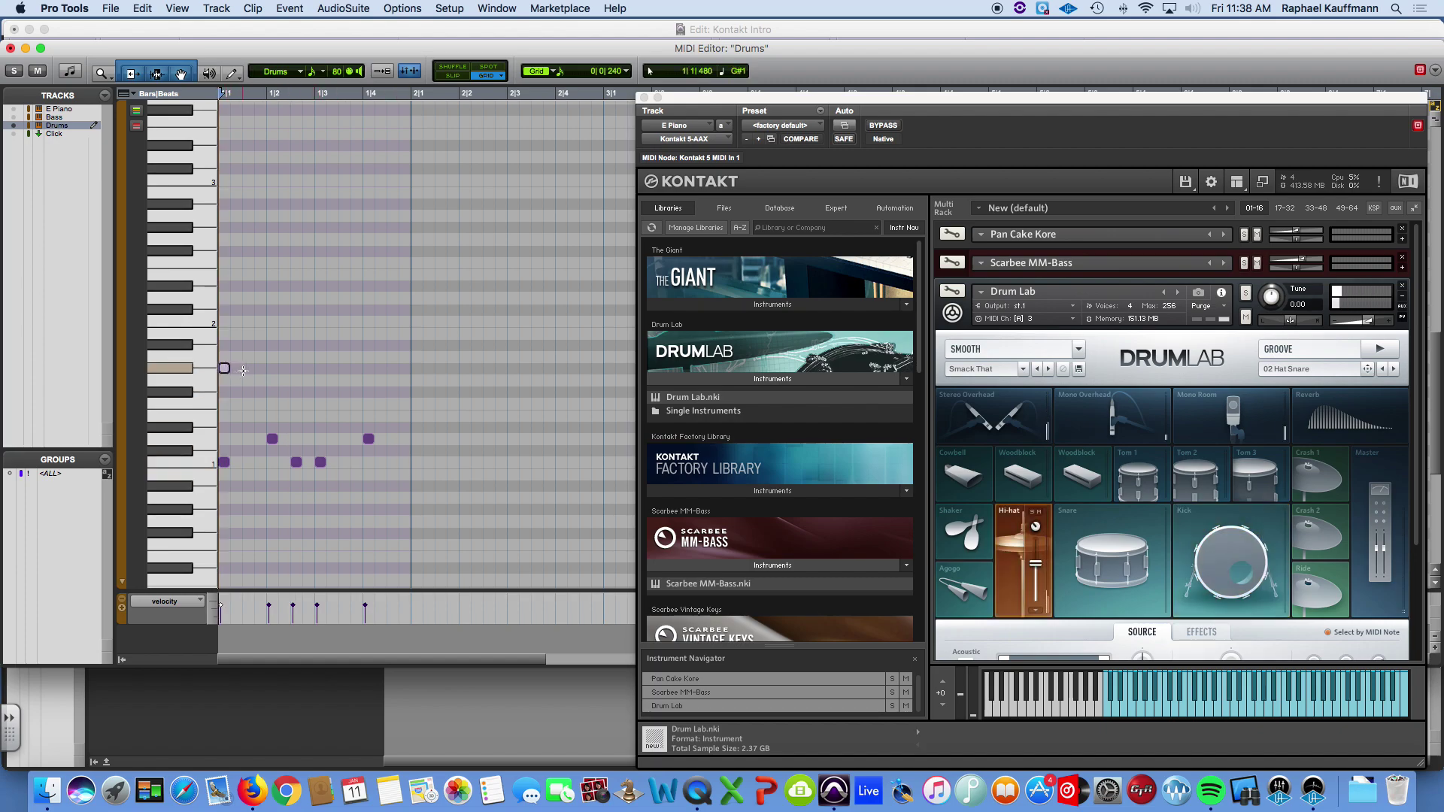
left_click(248, 367)
left_click(273, 368)
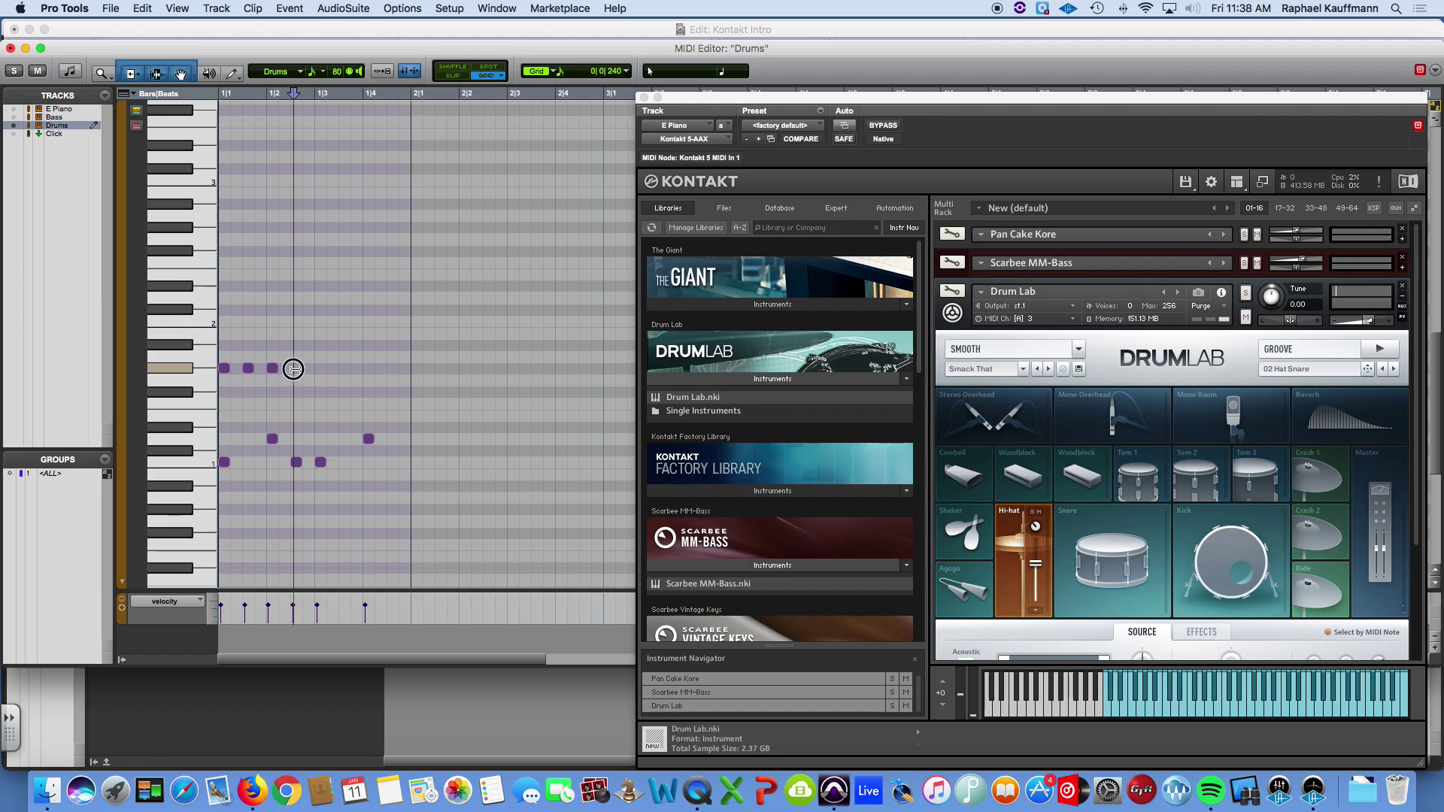
left_click(296, 368)
left_click(320, 367)
left_click(332, 368)
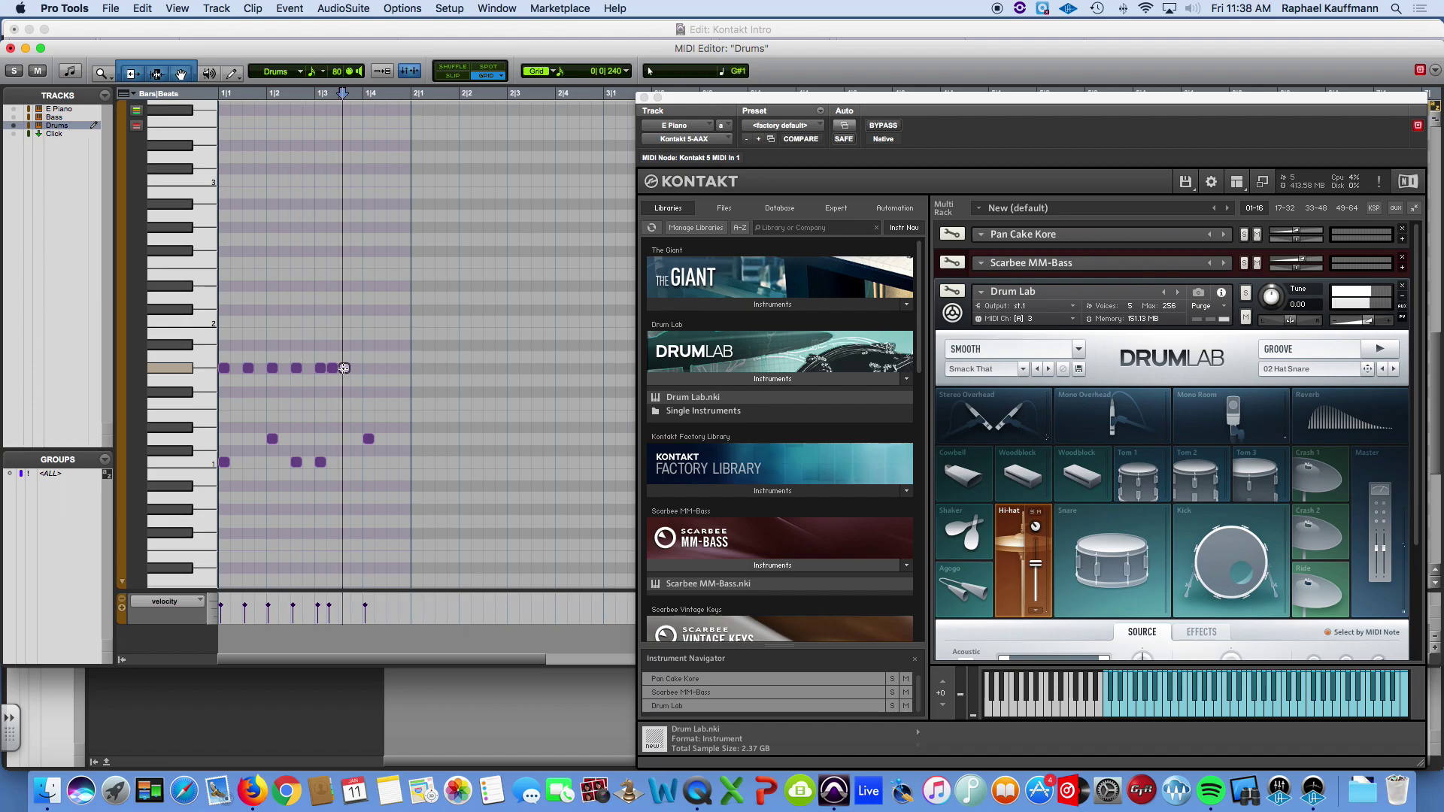
left_click(344, 368)
left_click(356, 368)
left_click(368, 368)
left_click(392, 368)
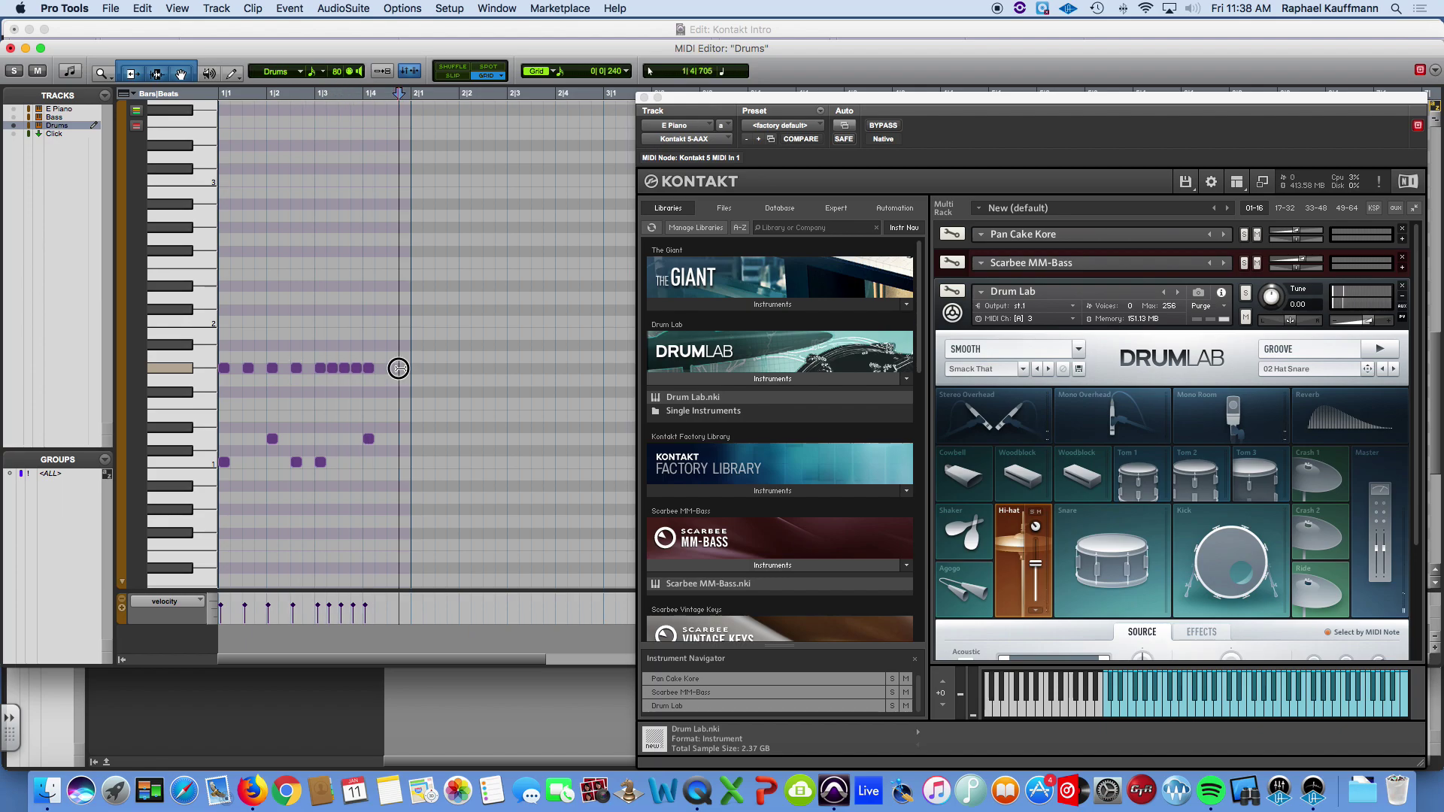
key("space")
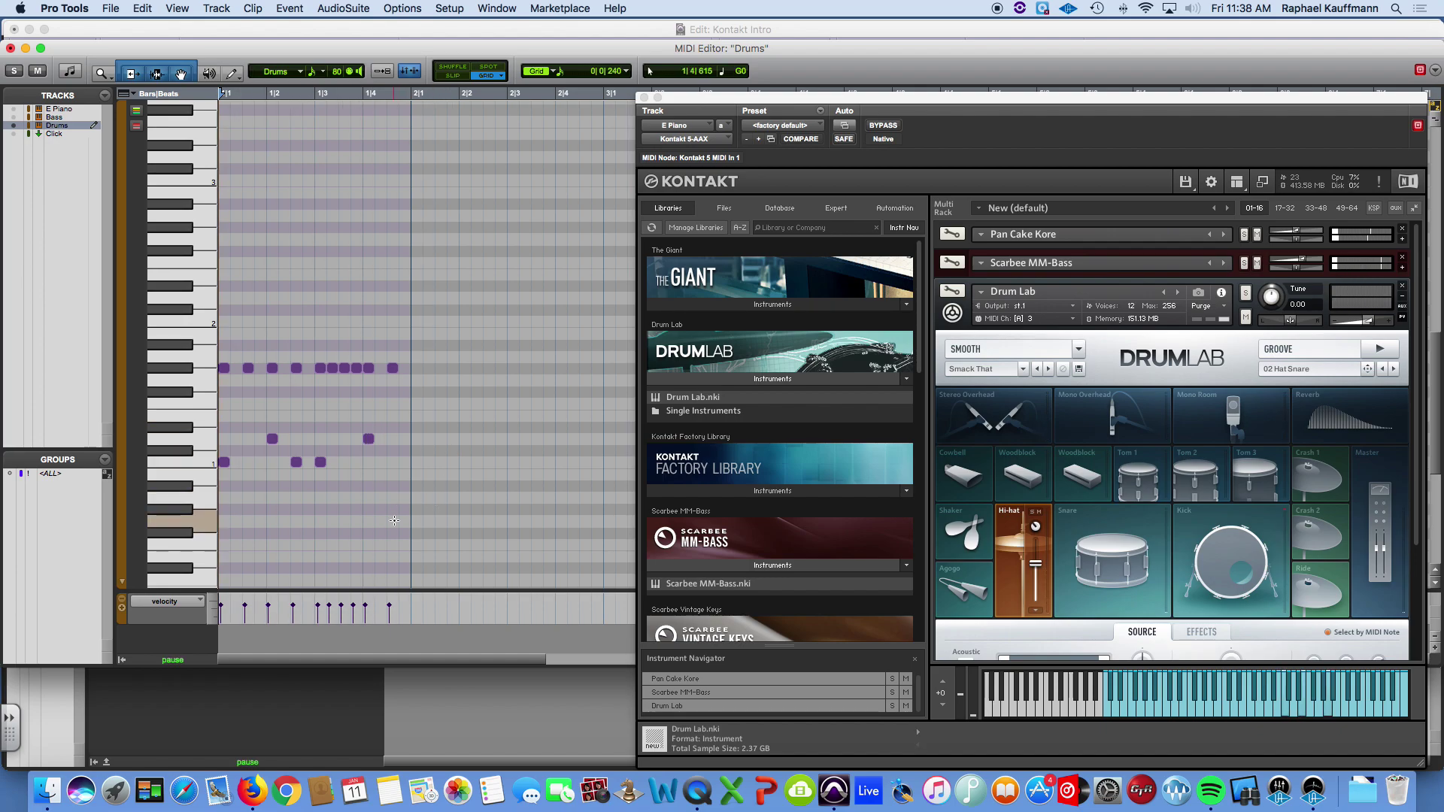
left_click(9, 48)
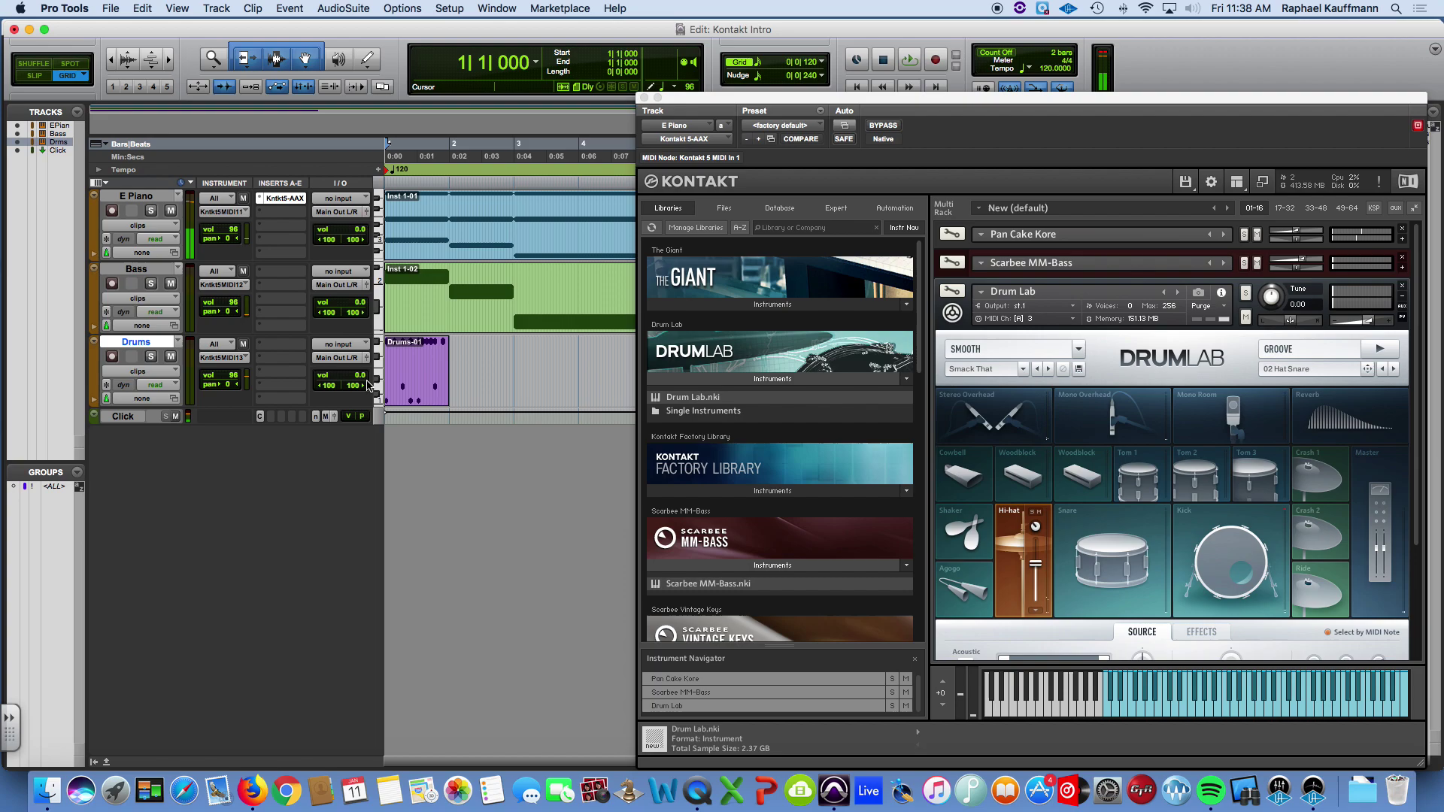
left_click(414, 402)
key("super+d")
key("super+d")
key("super+d")
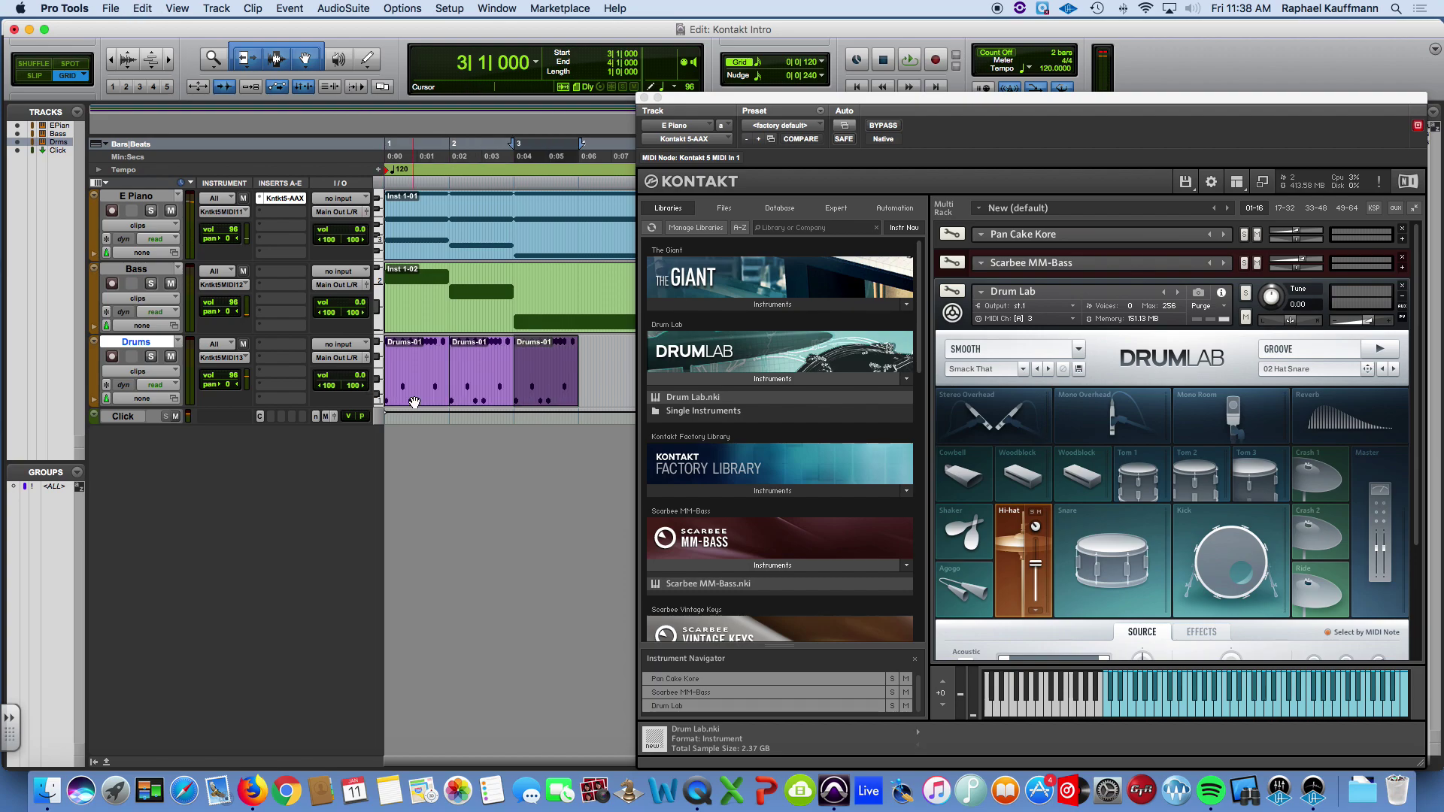
left_click(644, 98)
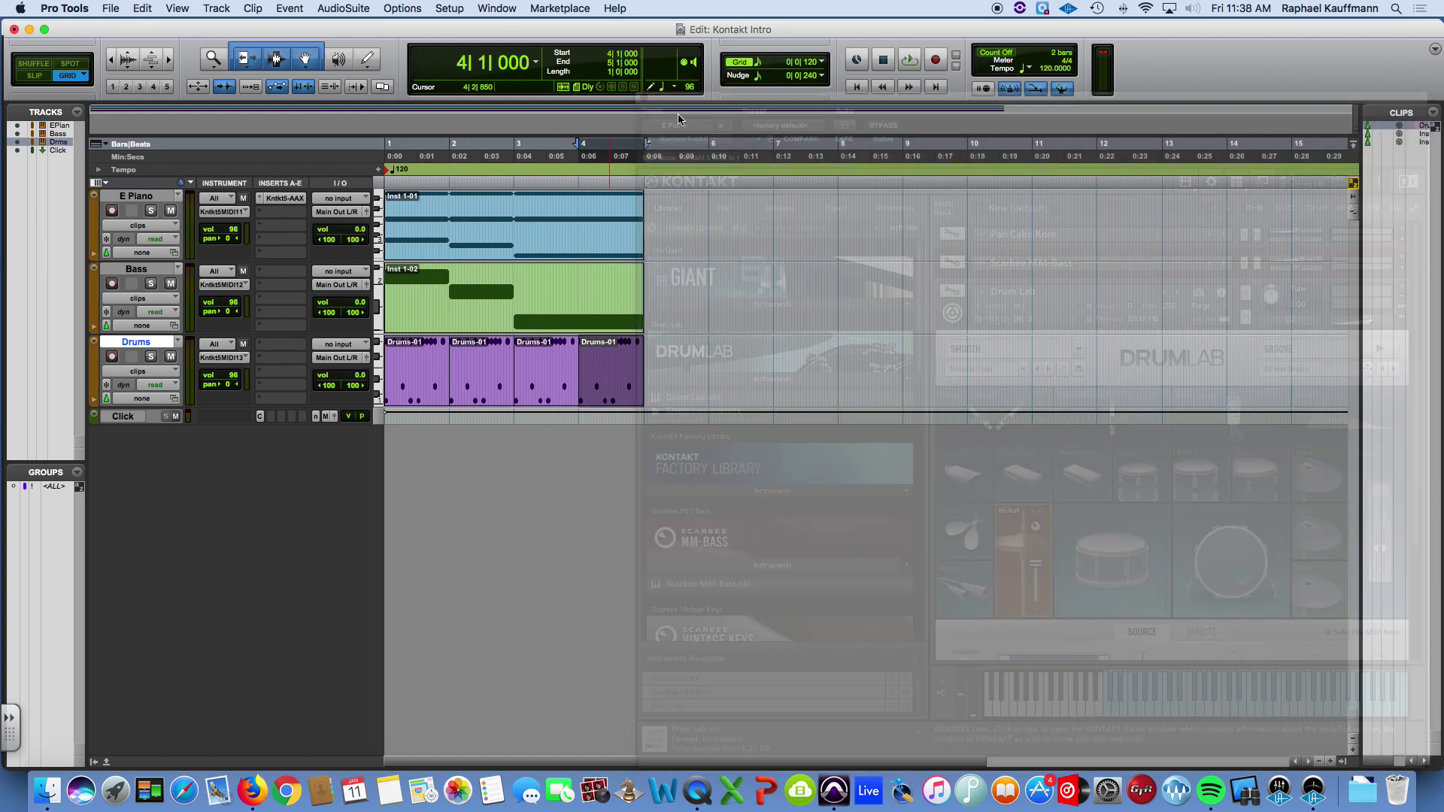
left_click(434, 404, "shift")
key("space")
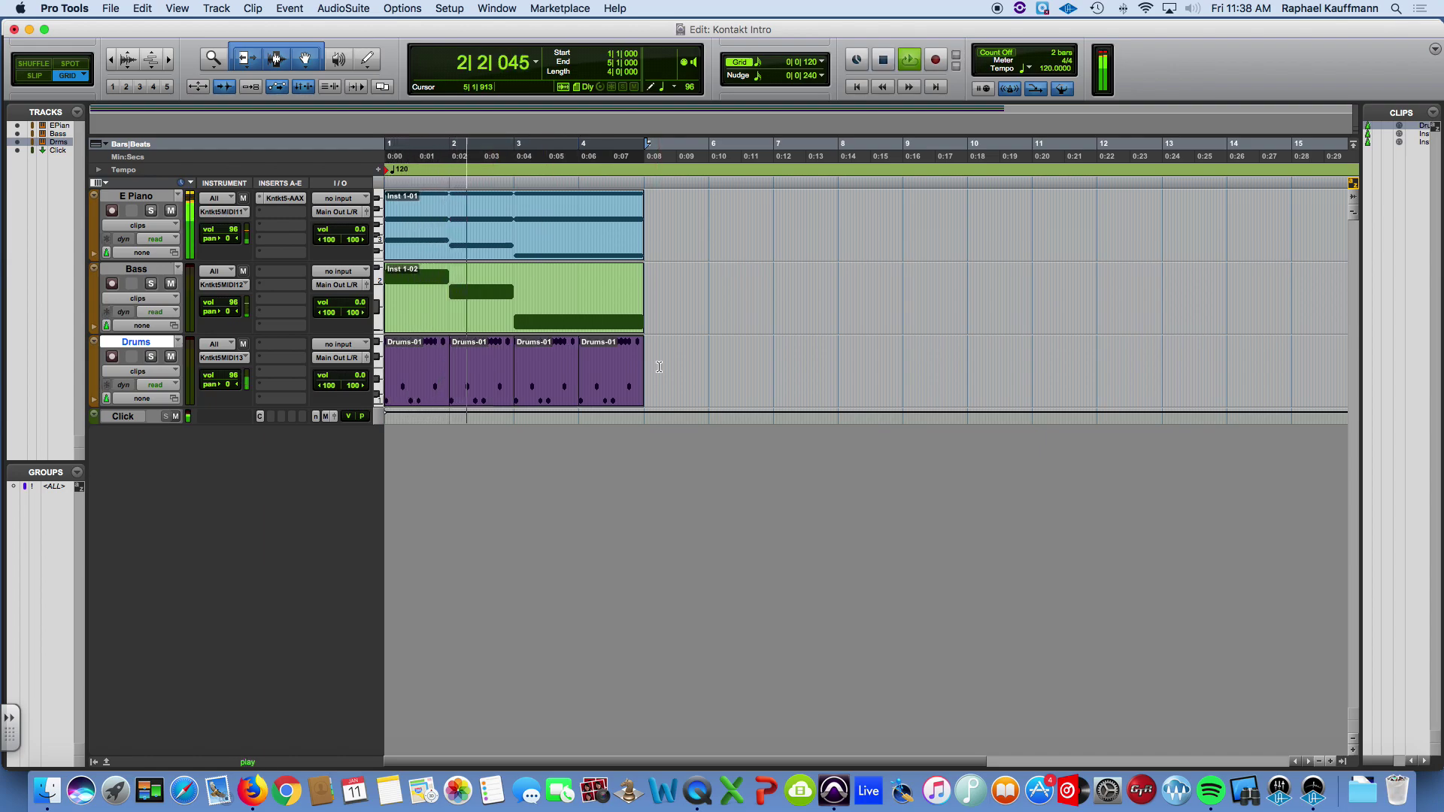
key("space")
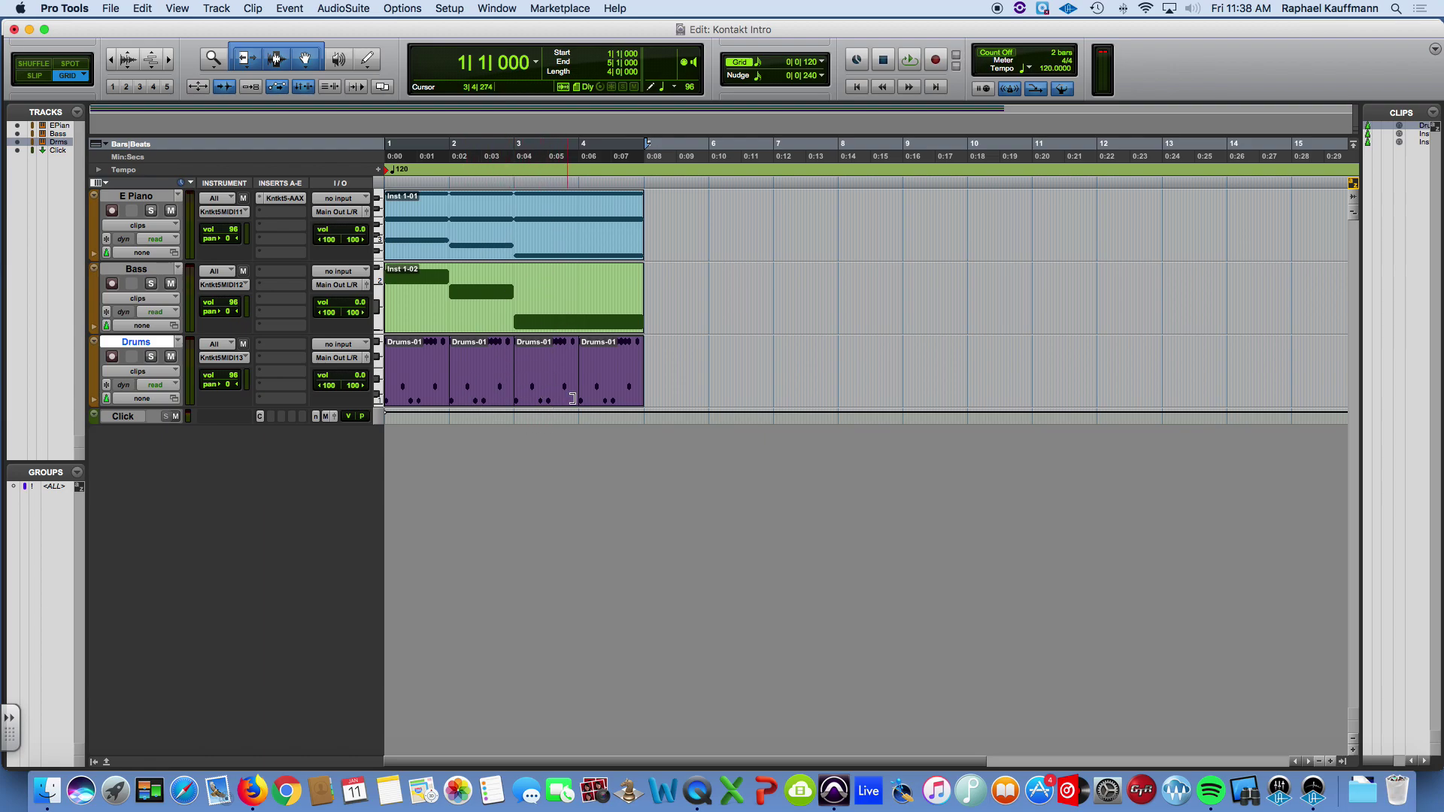
left_click(515, 237)
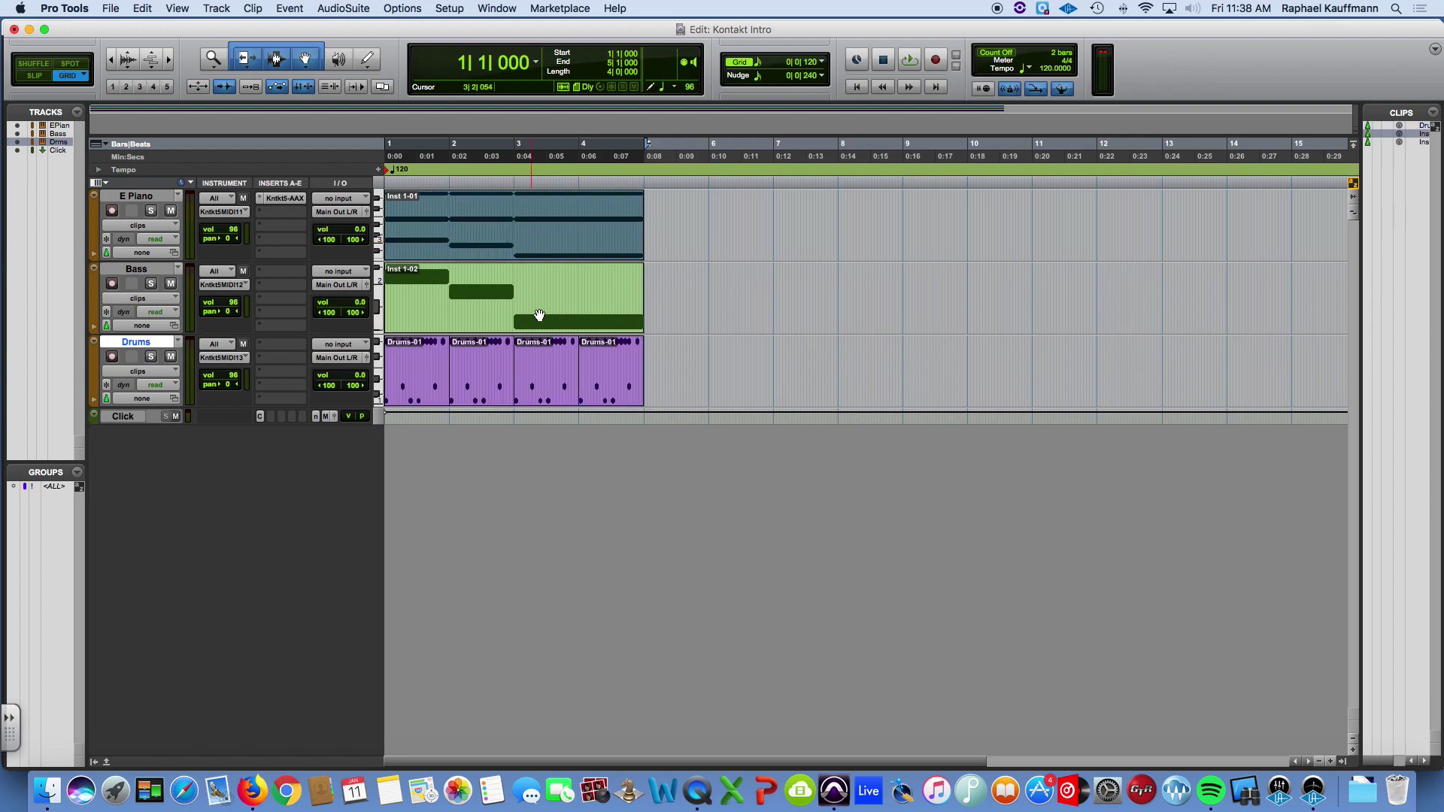
left_click(543, 332)
left_click(552, 397)
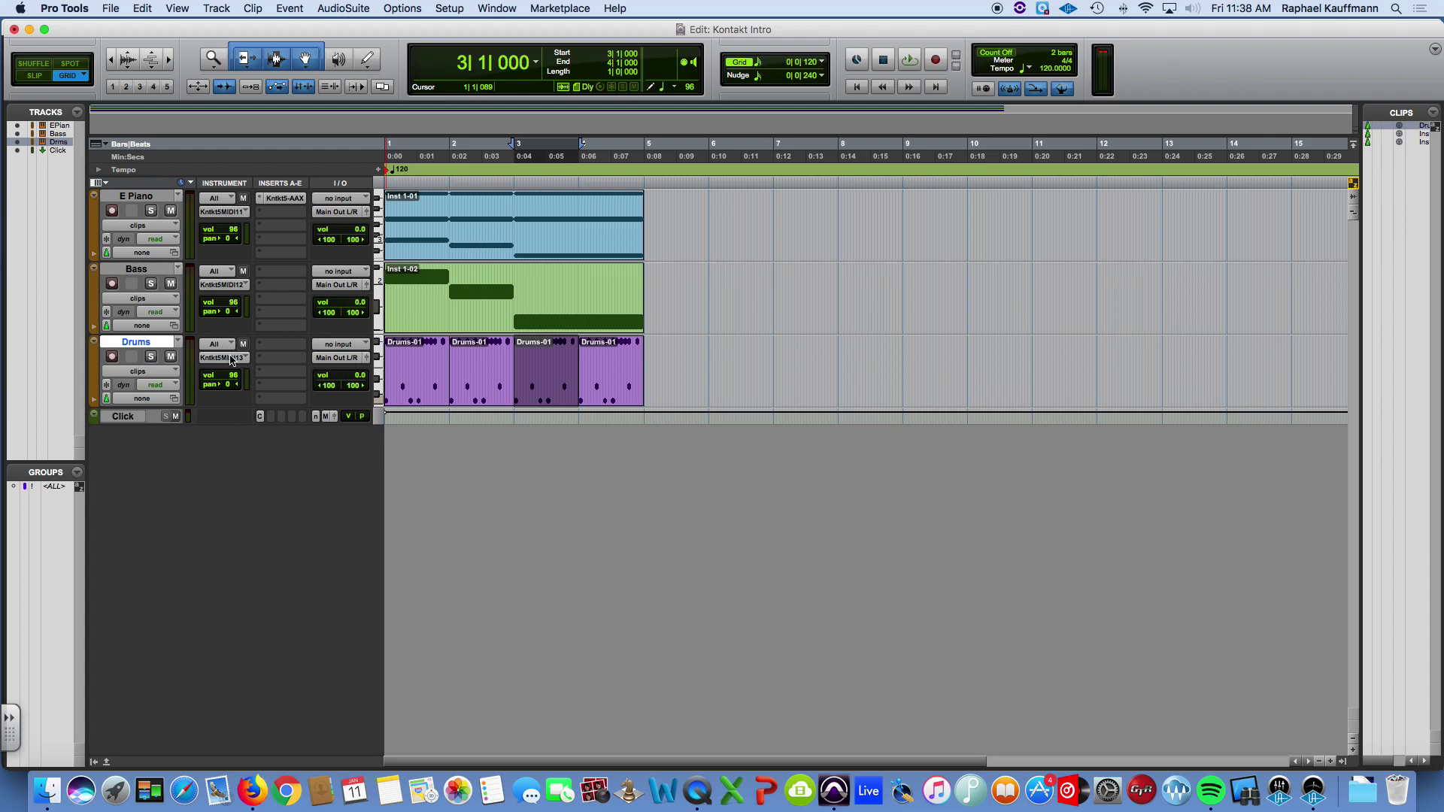
Step: Open Kontakt on E Piano and route Scarbee MM-Bass to st.2 and Drum Lab to st.3
left_click(284, 198)
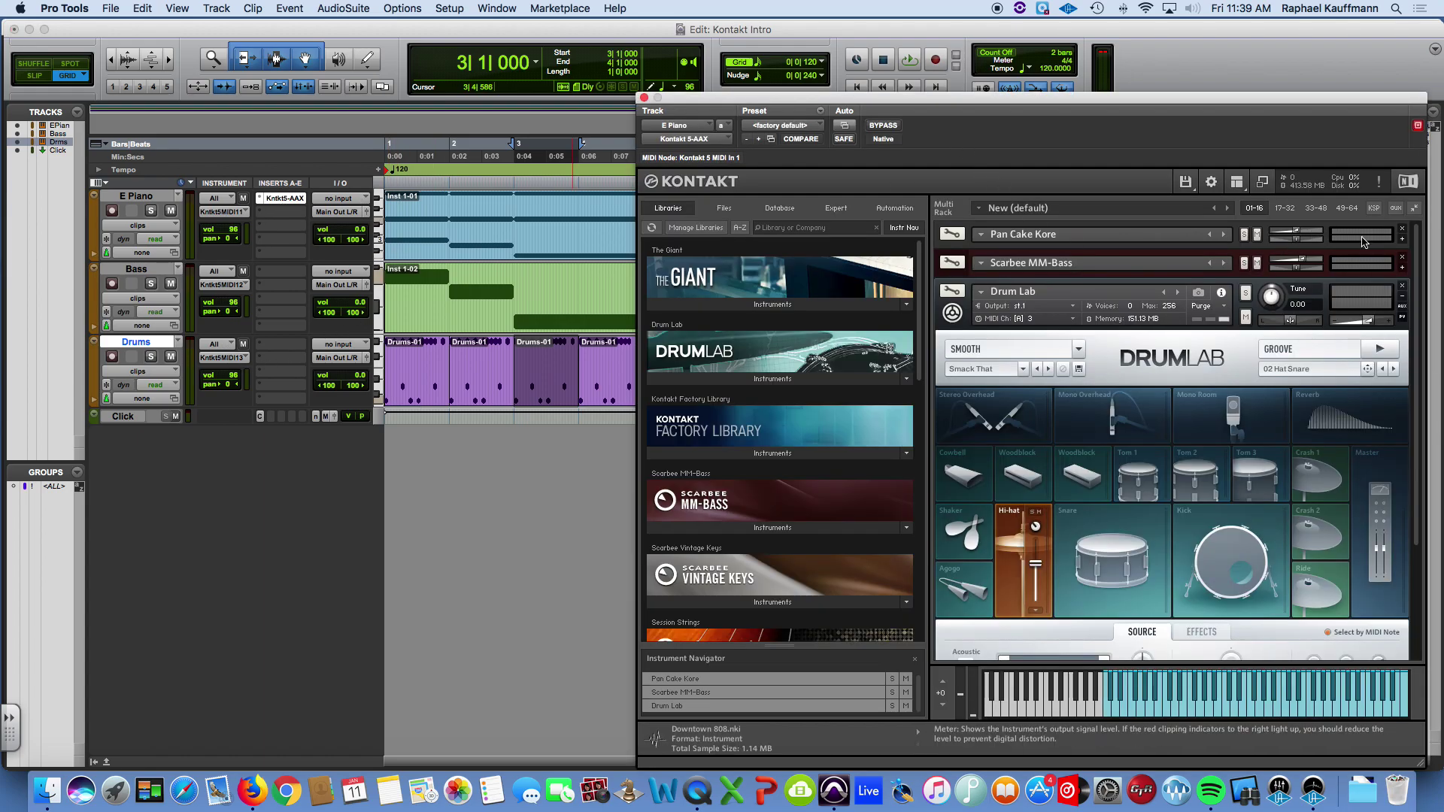
left_click(1402, 268)
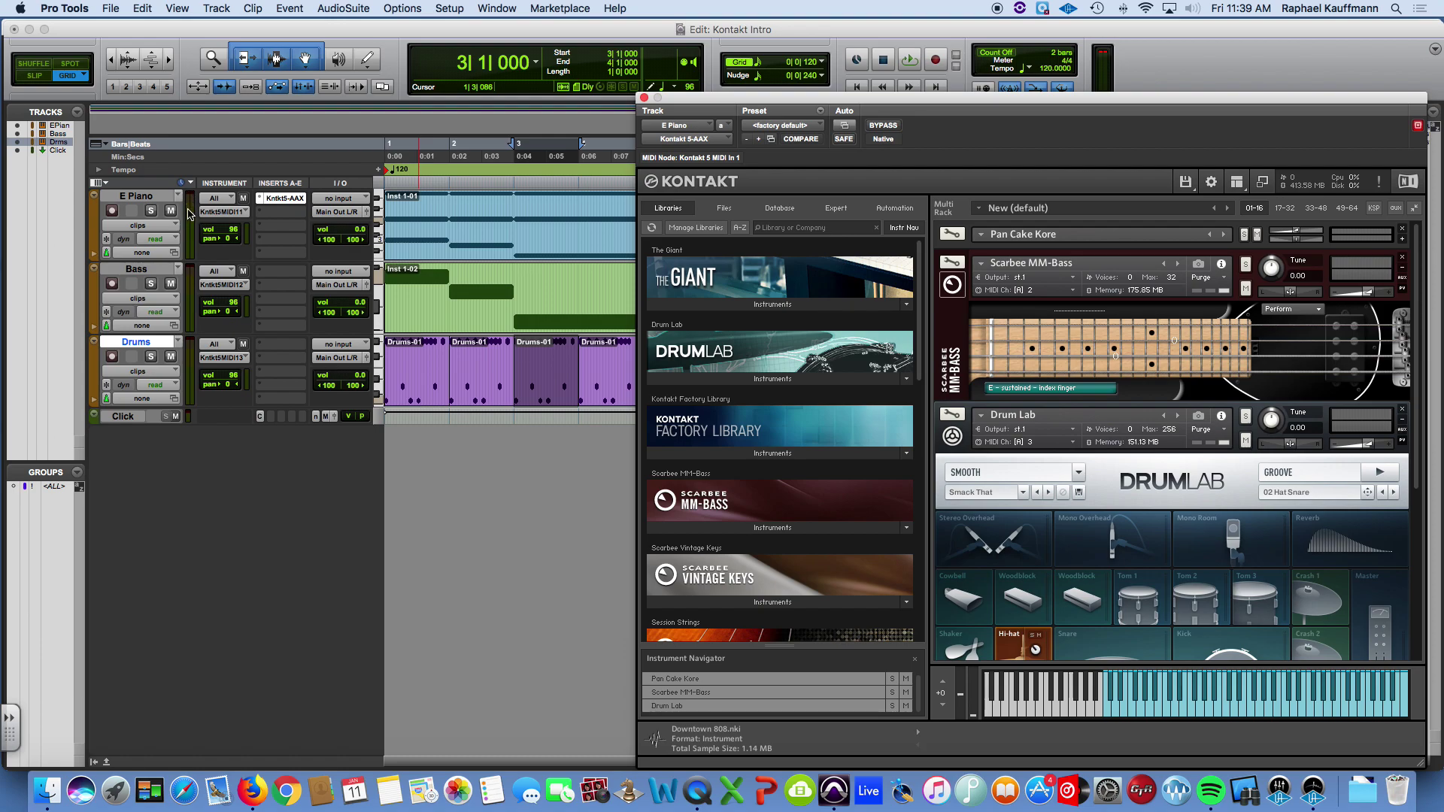
left_click(1040, 280)
left_click(1071, 329)
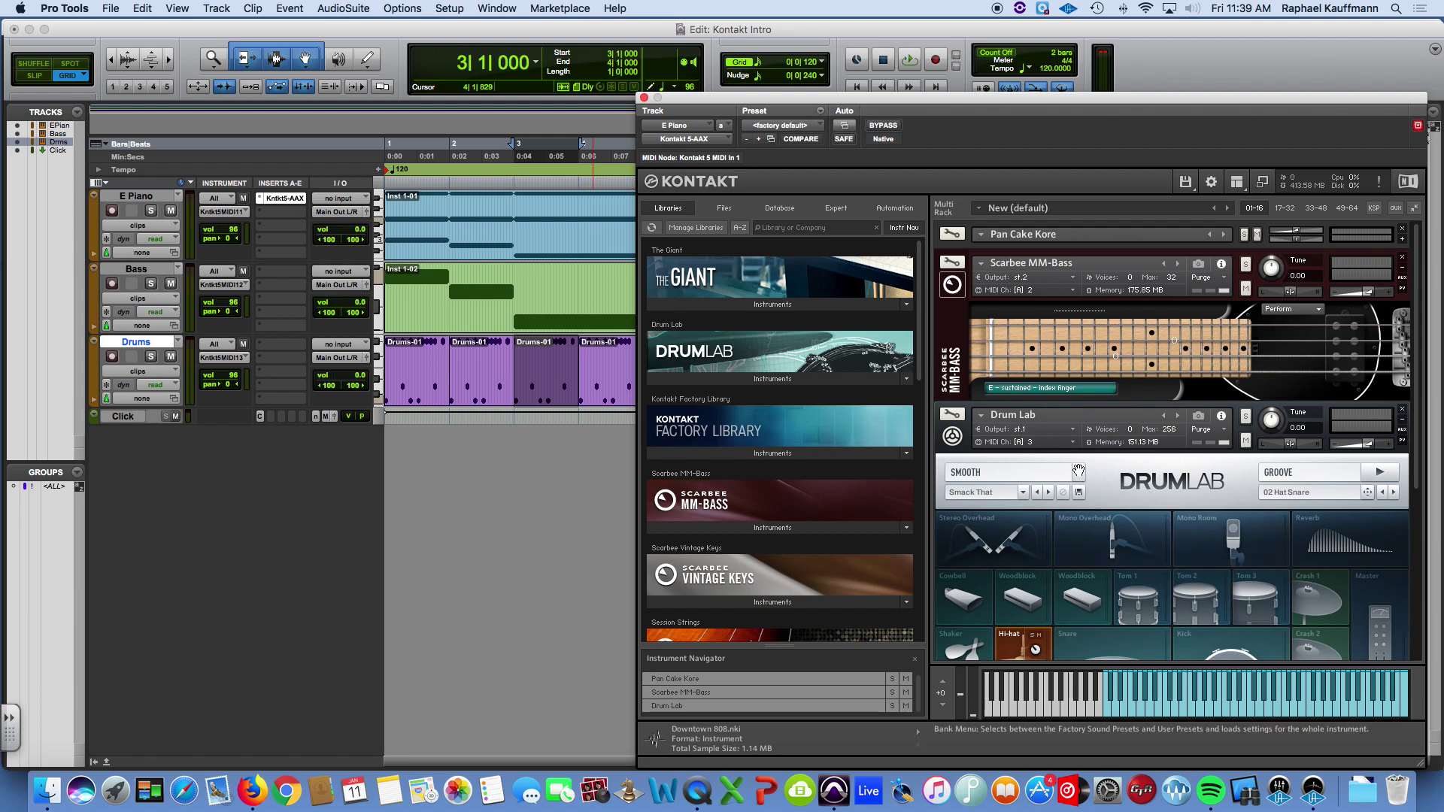
left_click(1050, 429)
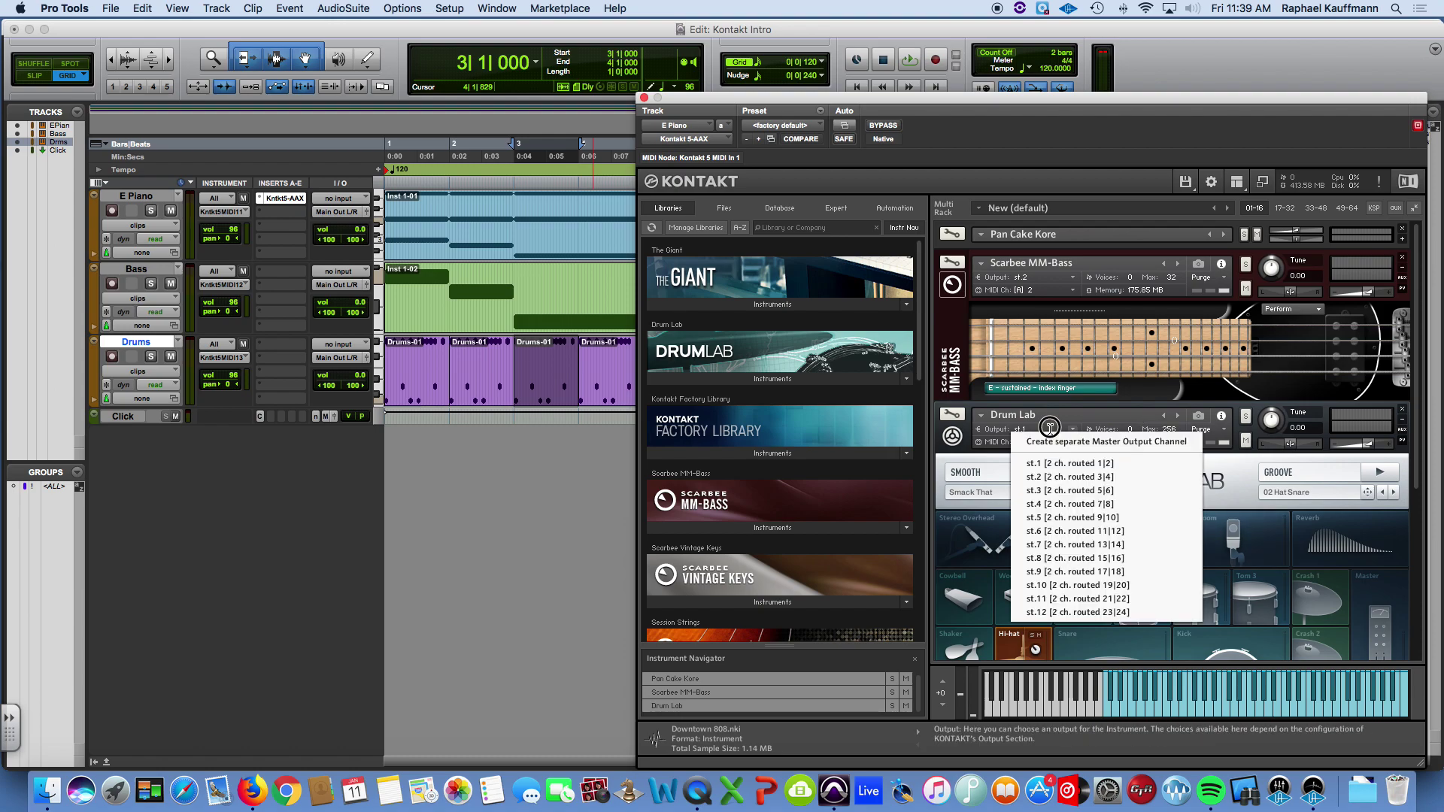
left_click(1059, 491)
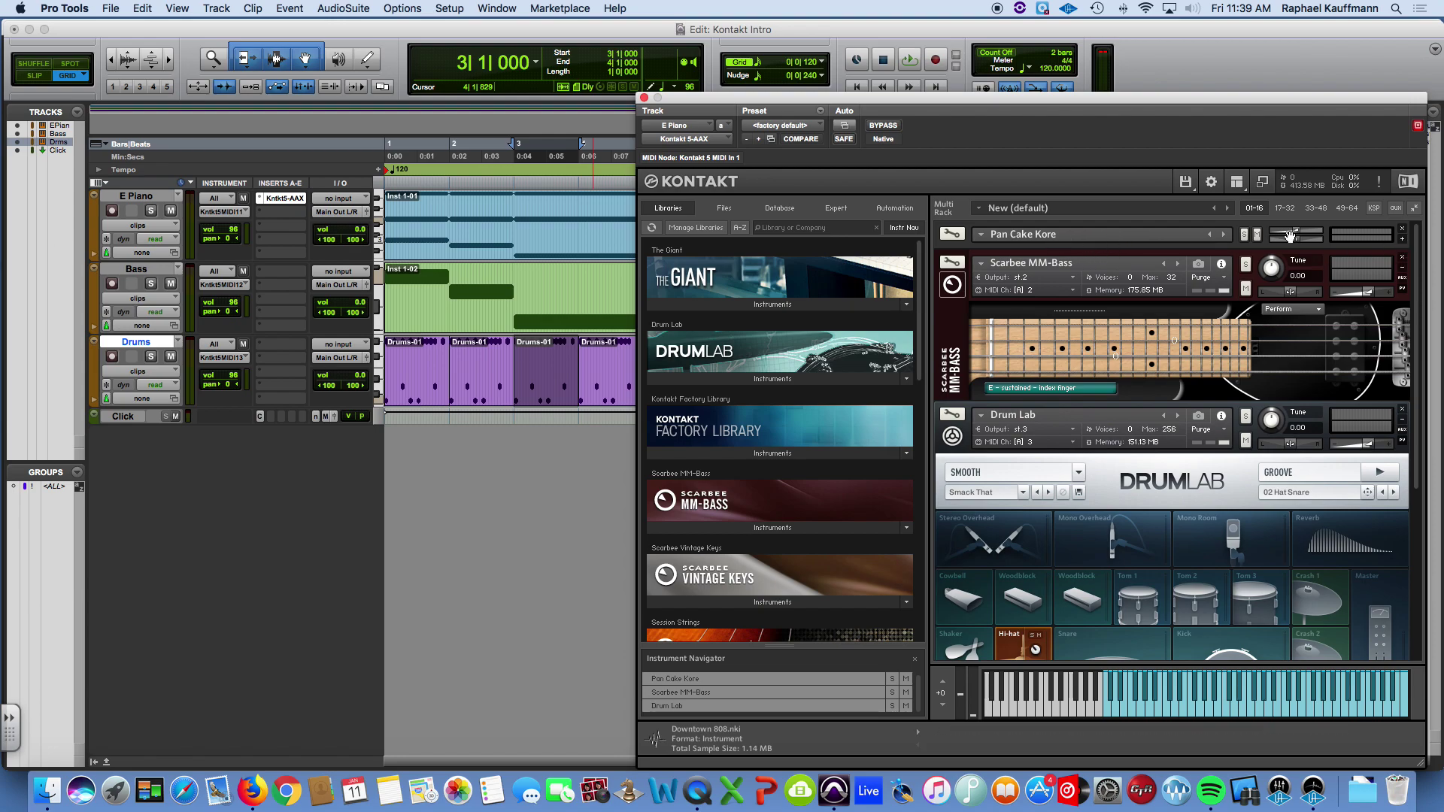
Step: Check the Pan Cake Kore panel, then collapse Pan Cake Kore and Scarbee MM-Bass to their headers
left_click(1402, 240)
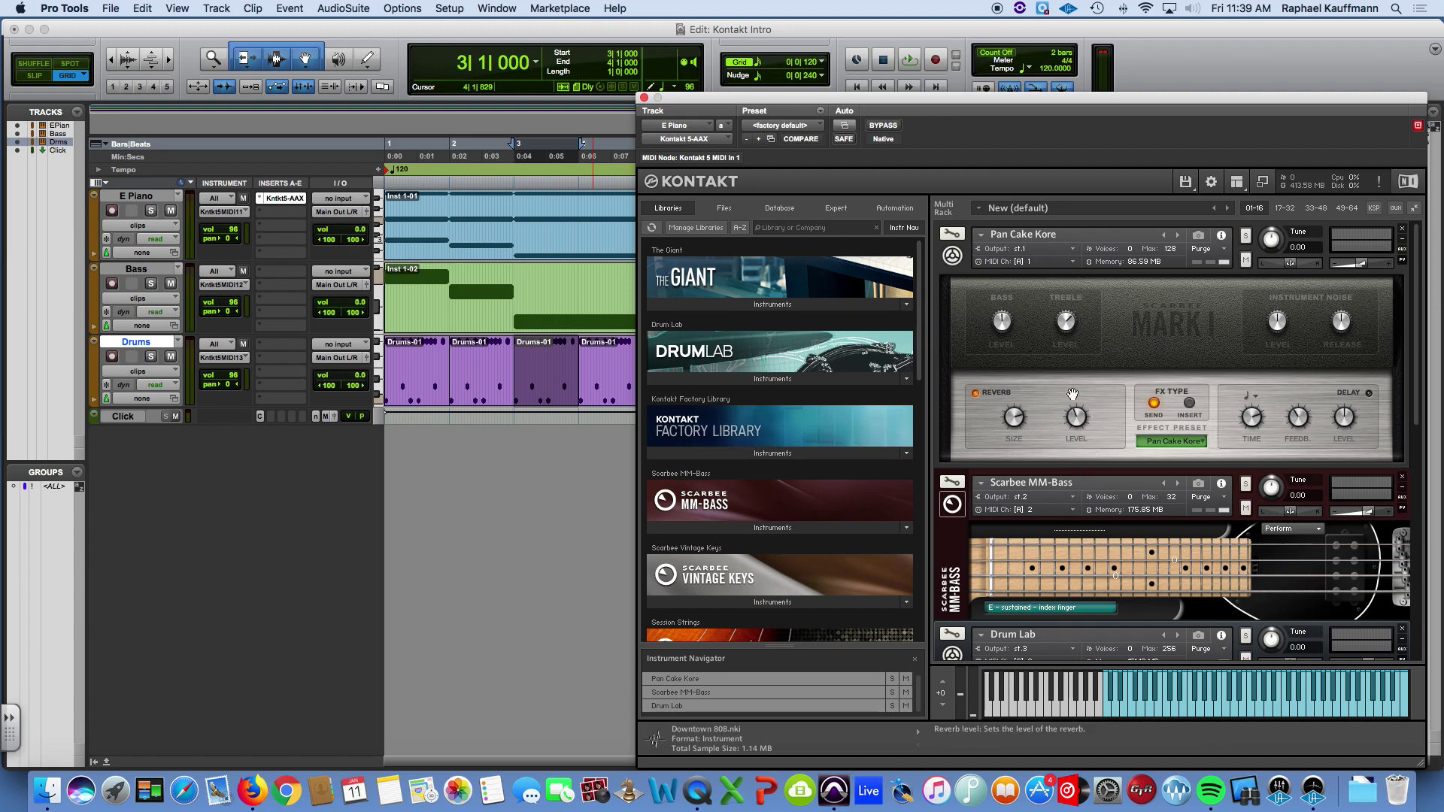
scroll(1083, 524, "down", 1)
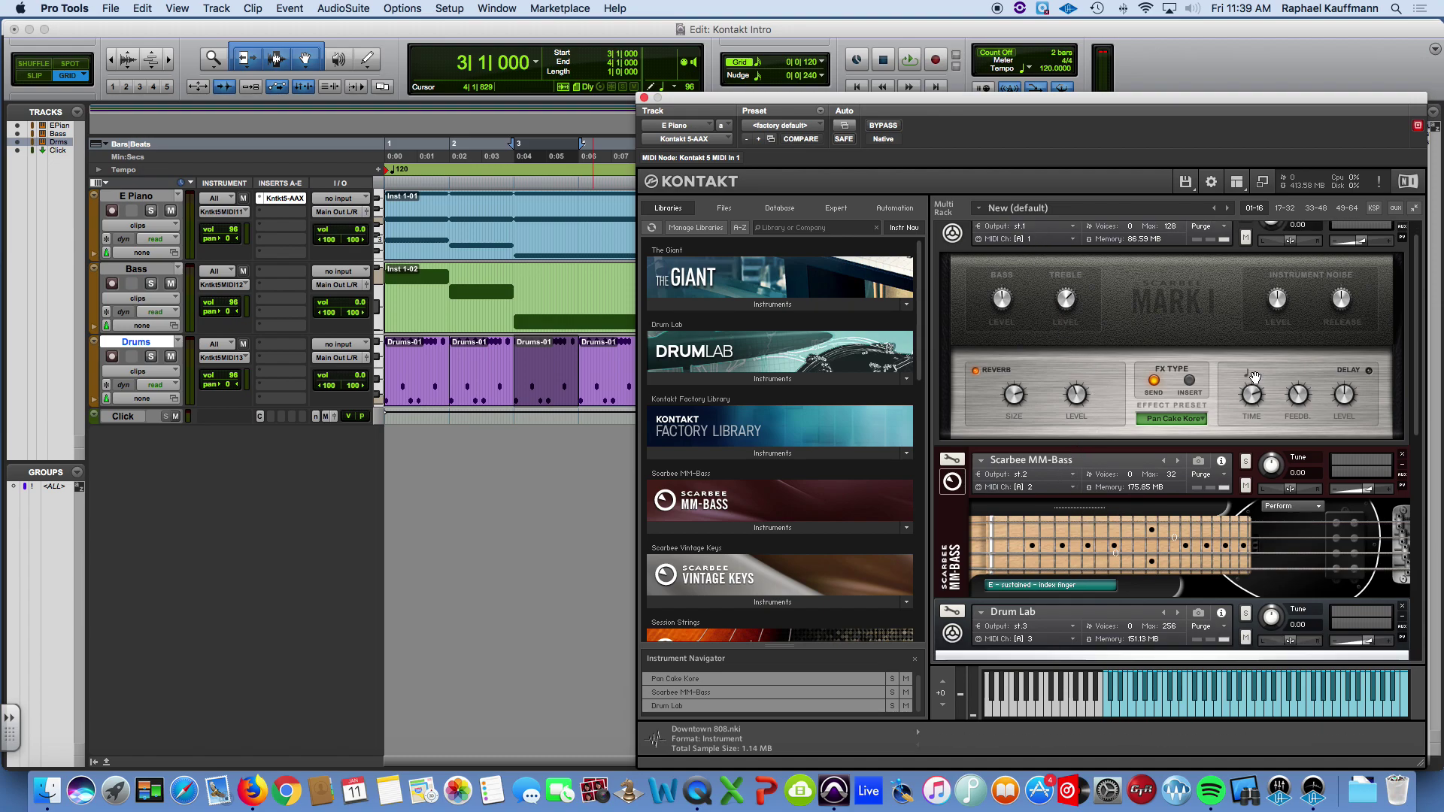
scroll(1395, 272, "up", 1)
left_click(1402, 269)
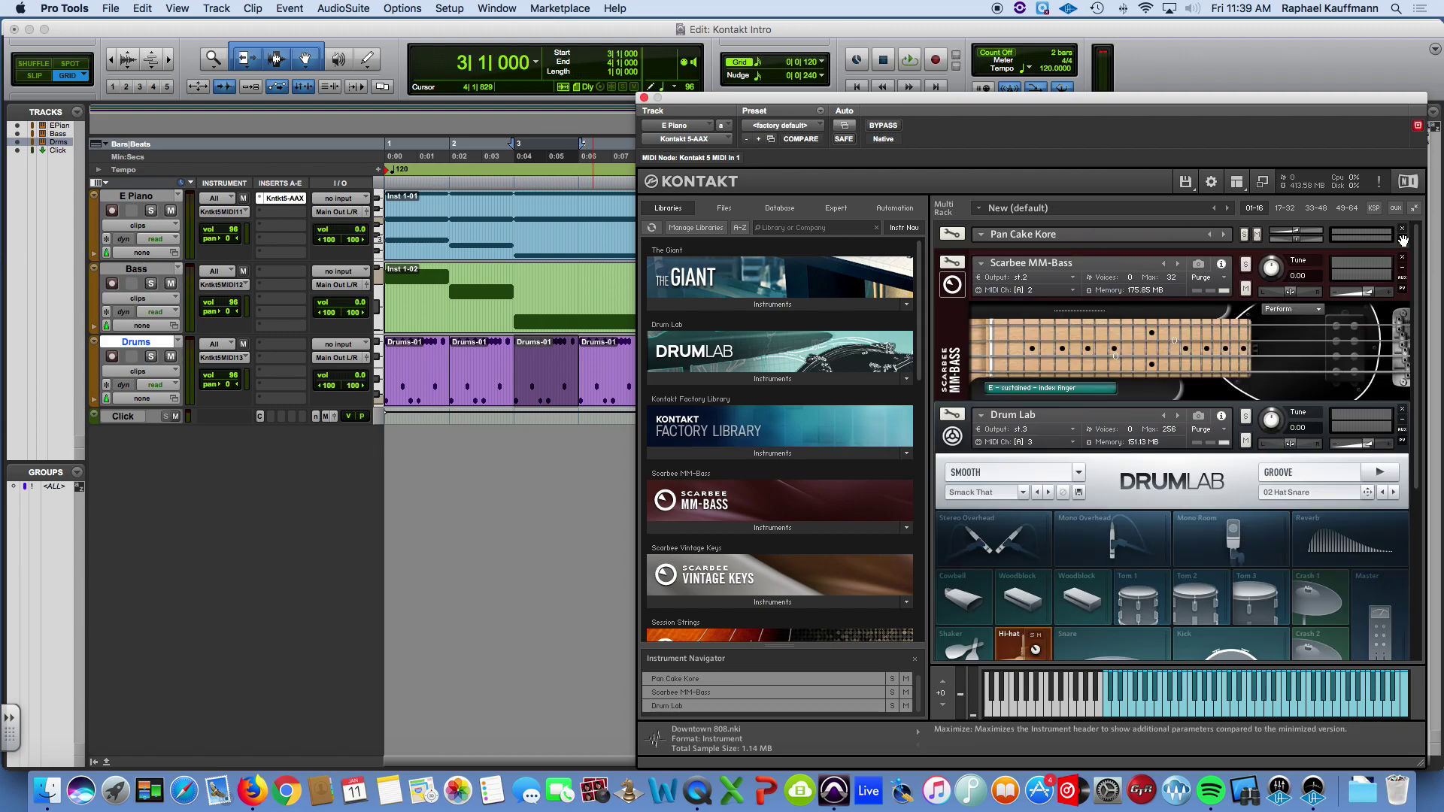
left_click(1402, 269)
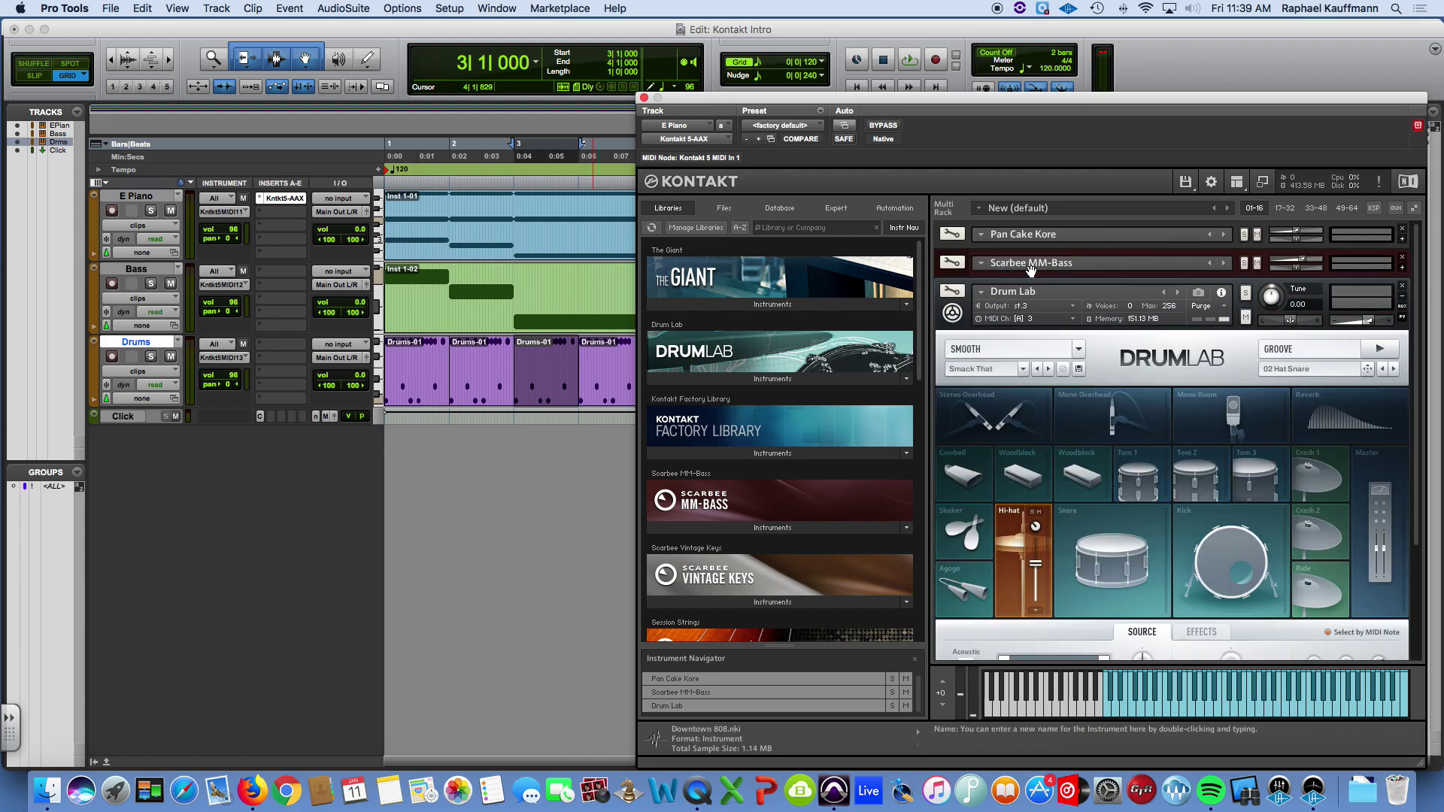
Step: Set the Bass track's input to the Kontakt 5-AAX plug-in output st.2
left_click(532, 506)
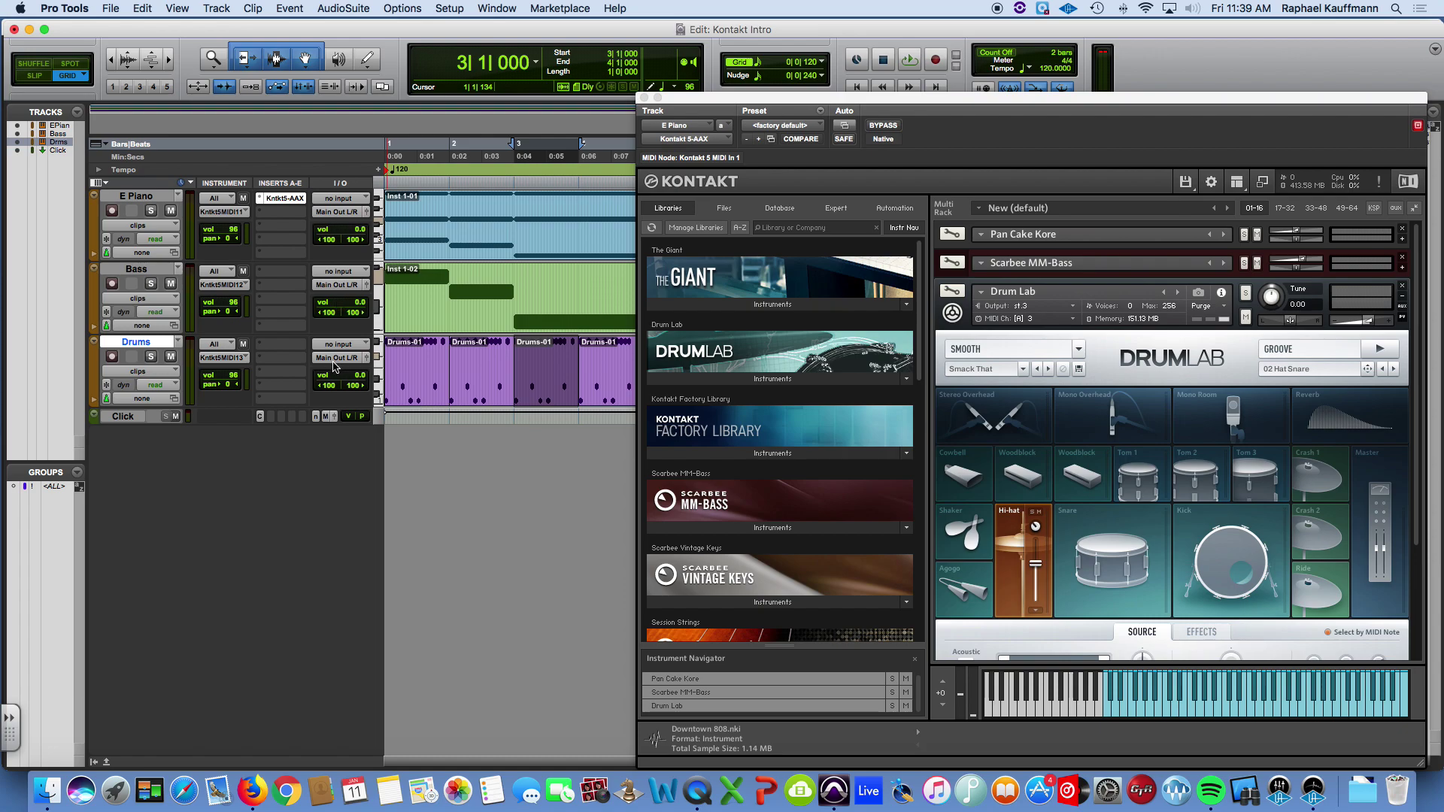
left_click(342, 272)
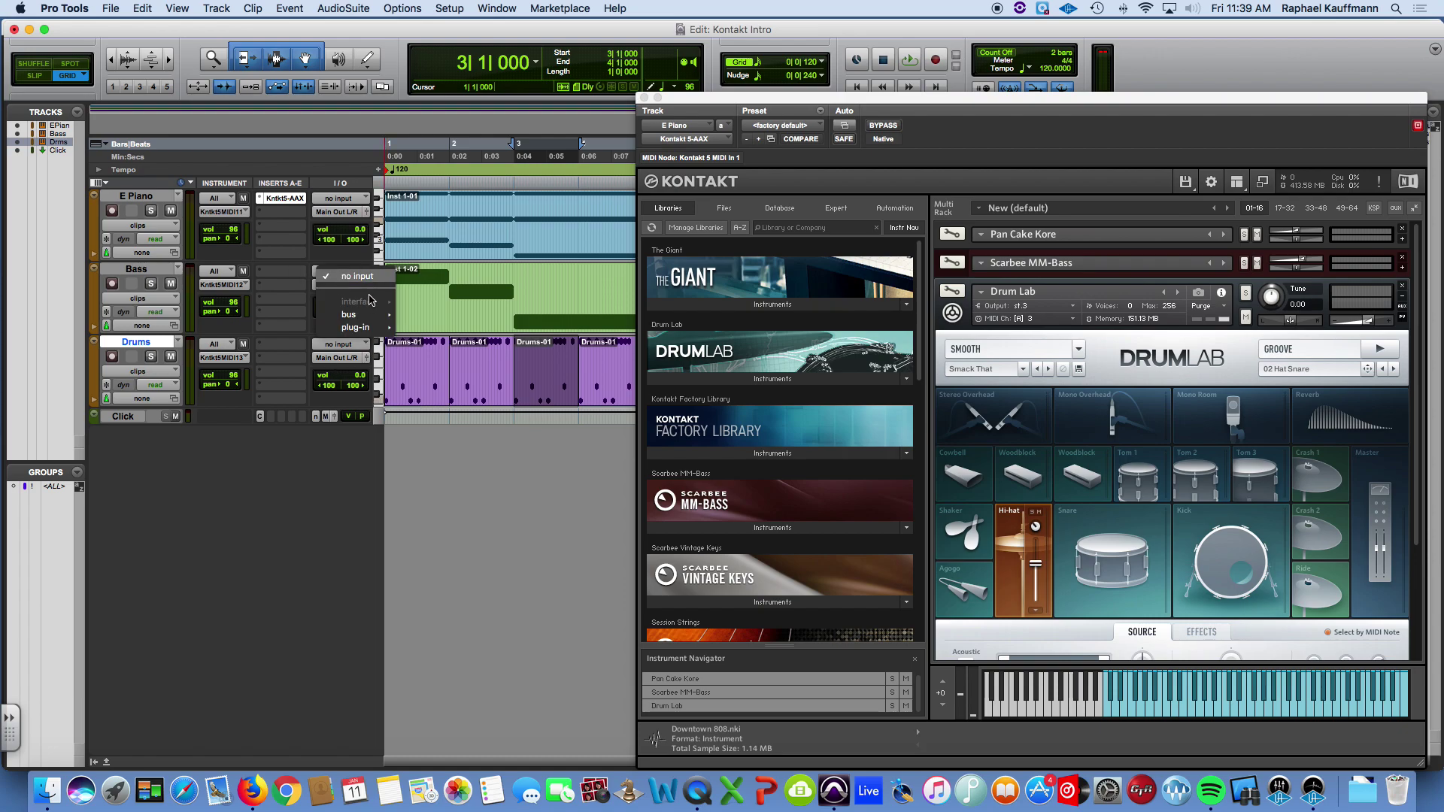
mouse_move(363, 328)
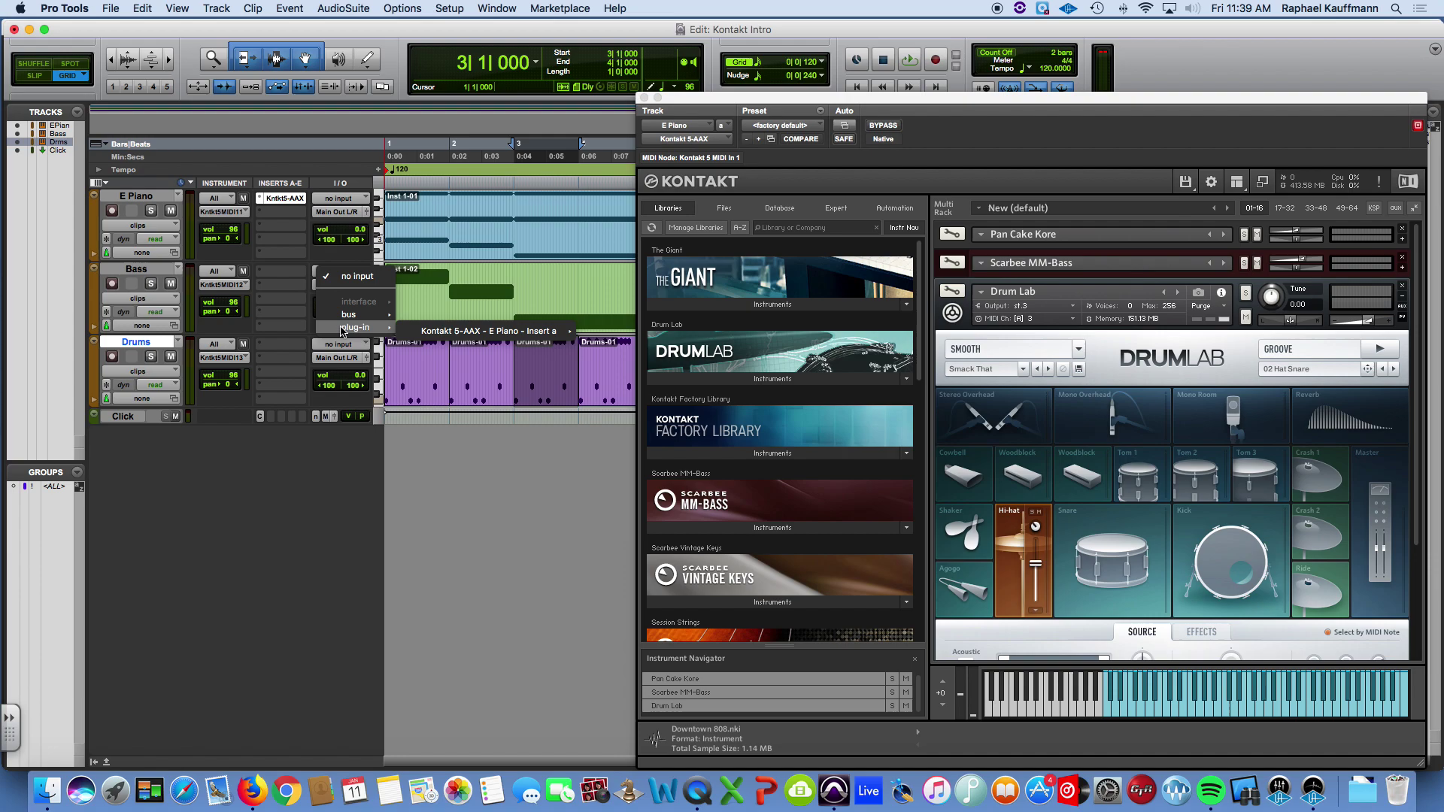
left_click(352, 273)
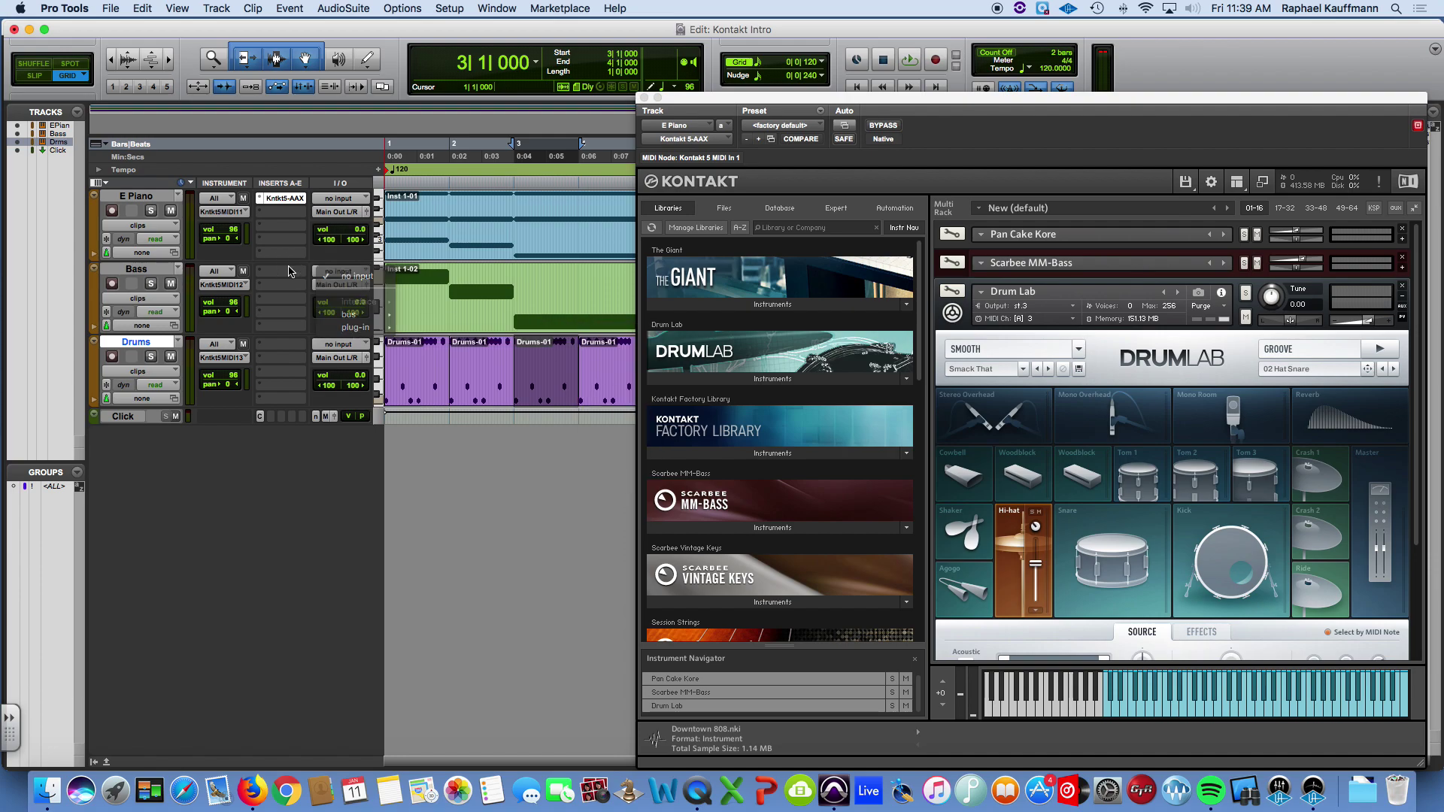
left_click(352, 273)
mouse_move(361, 328)
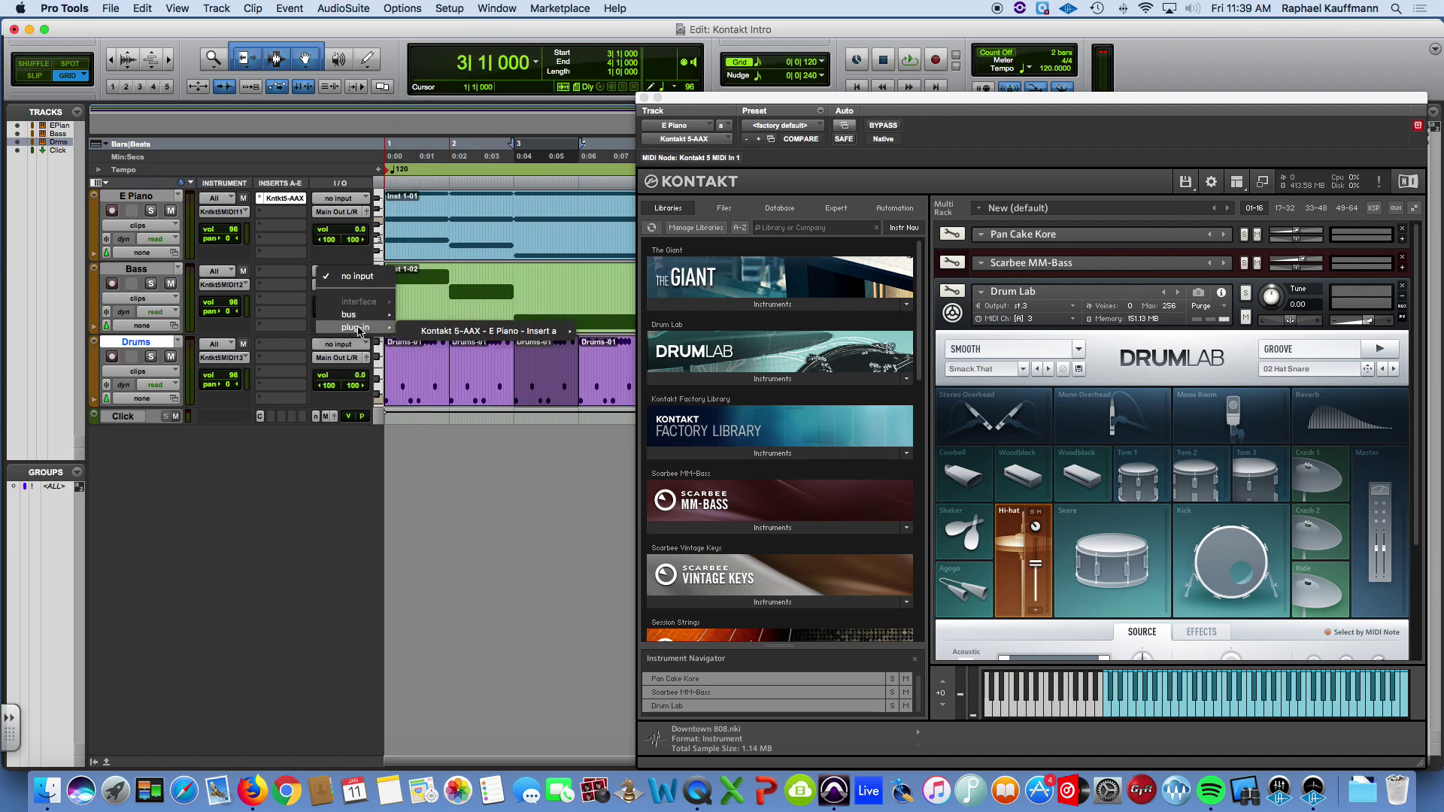
mouse_move(442, 329)
left_click(606, 333)
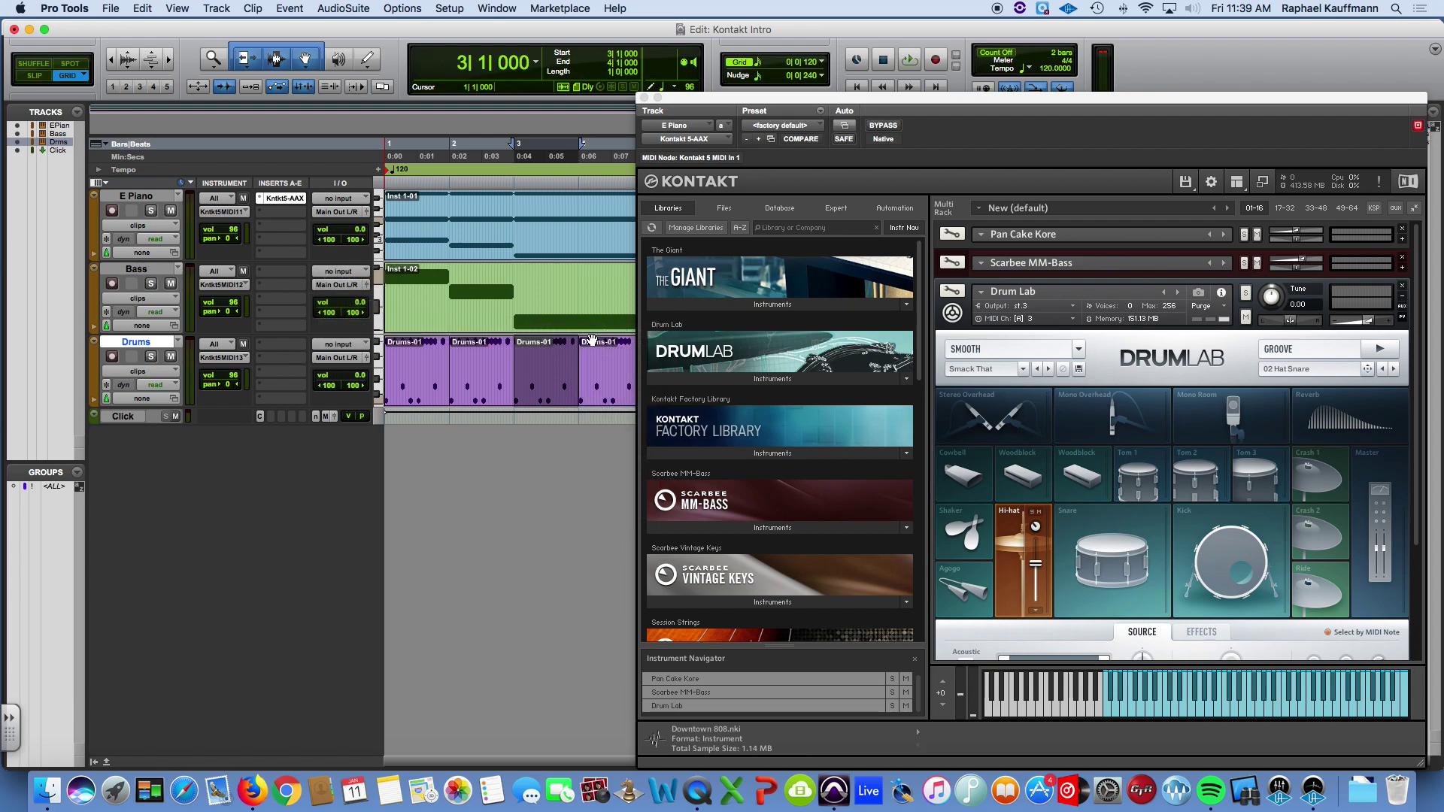
Step: Set the Drums track's input to Kontakt st.3 and play the session back
left_click(352, 346)
mouse_move(358, 404)
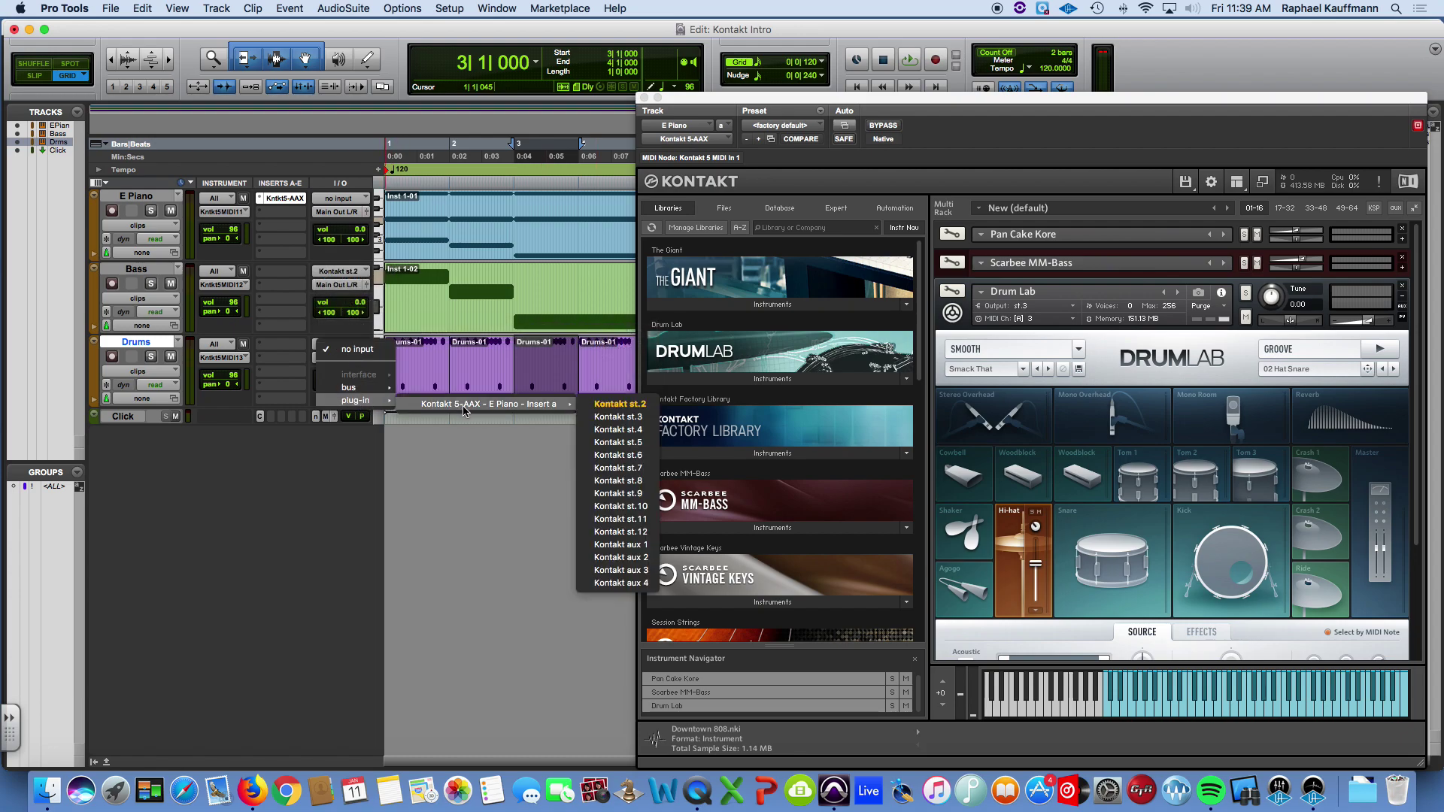
left_click(611, 415)
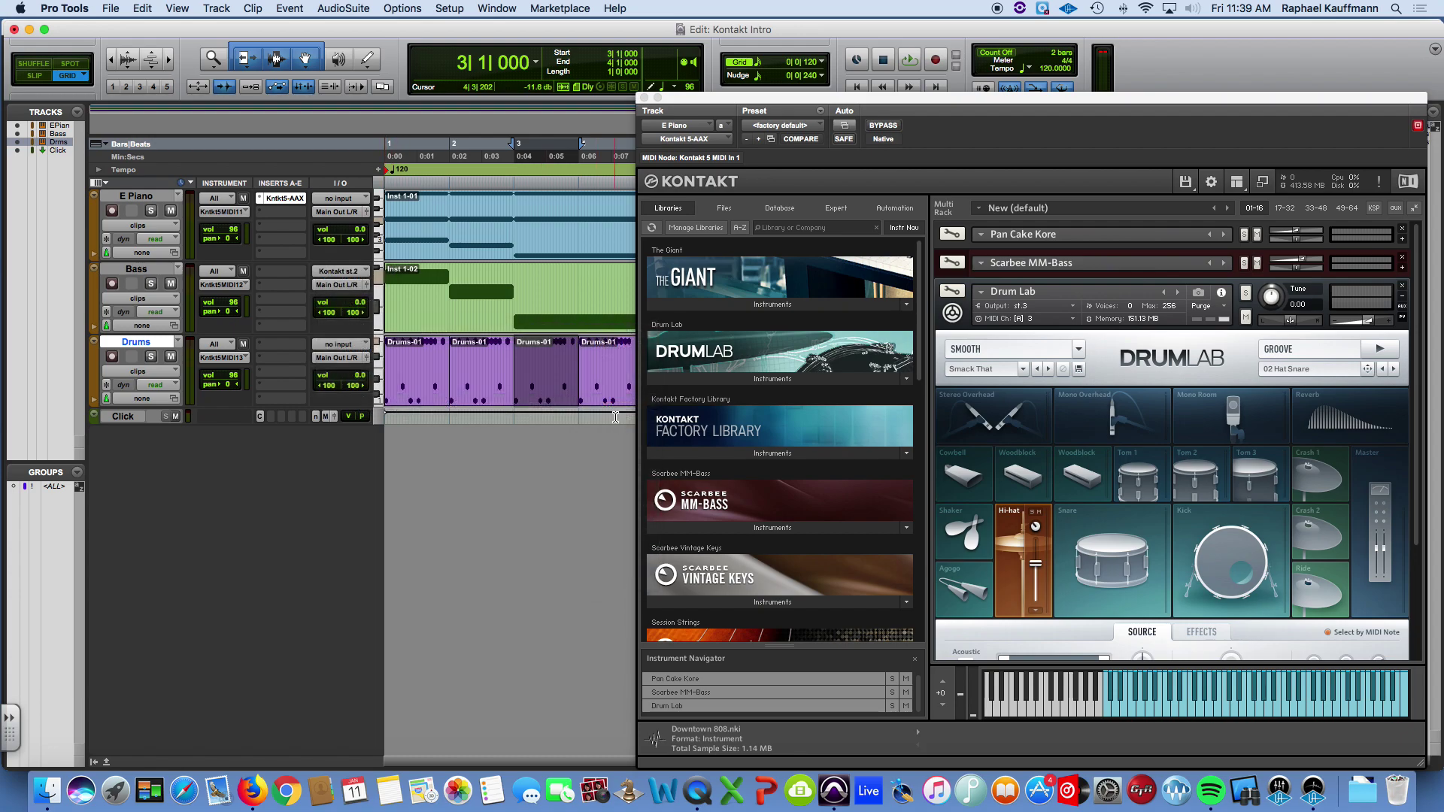
left_click(495, 257)
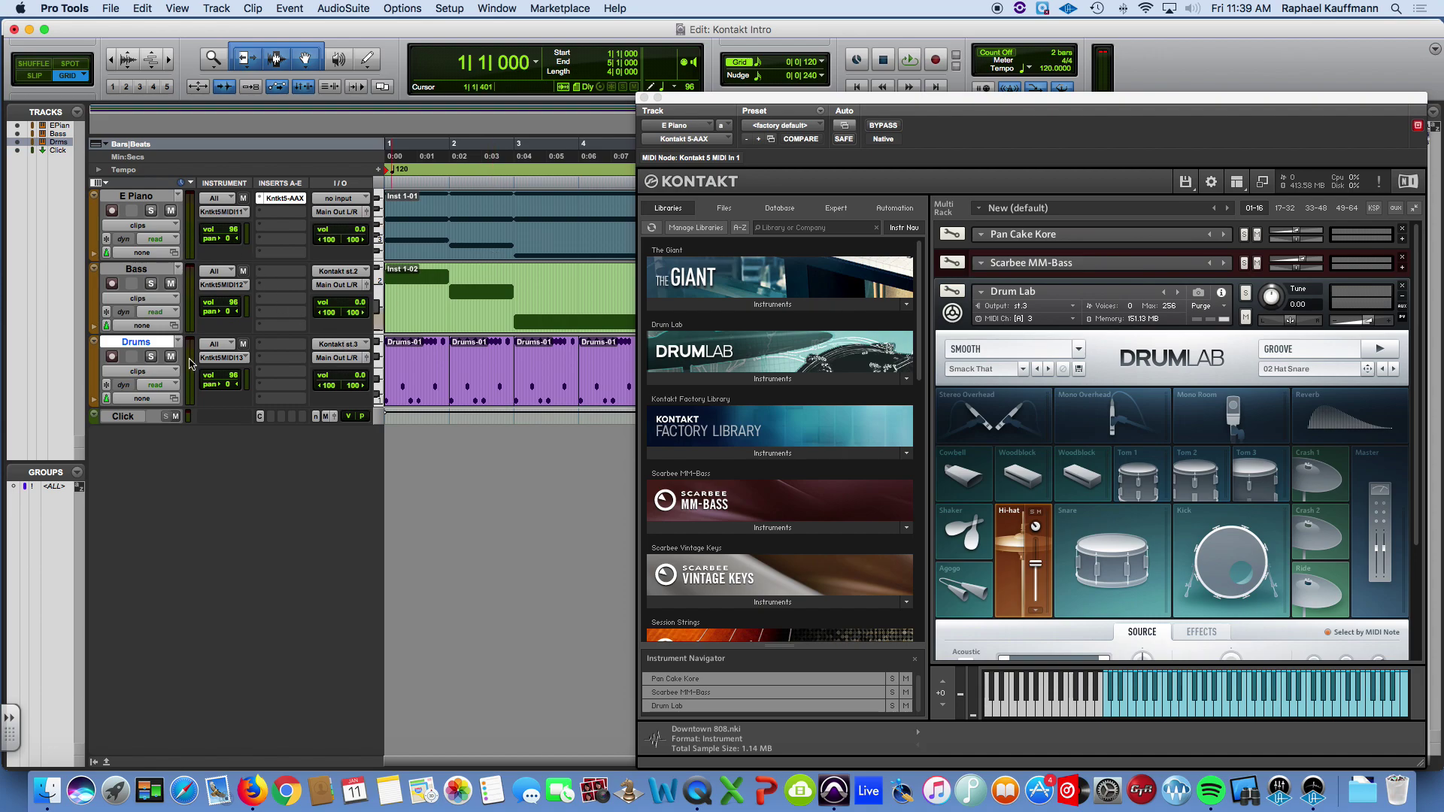
key("space")
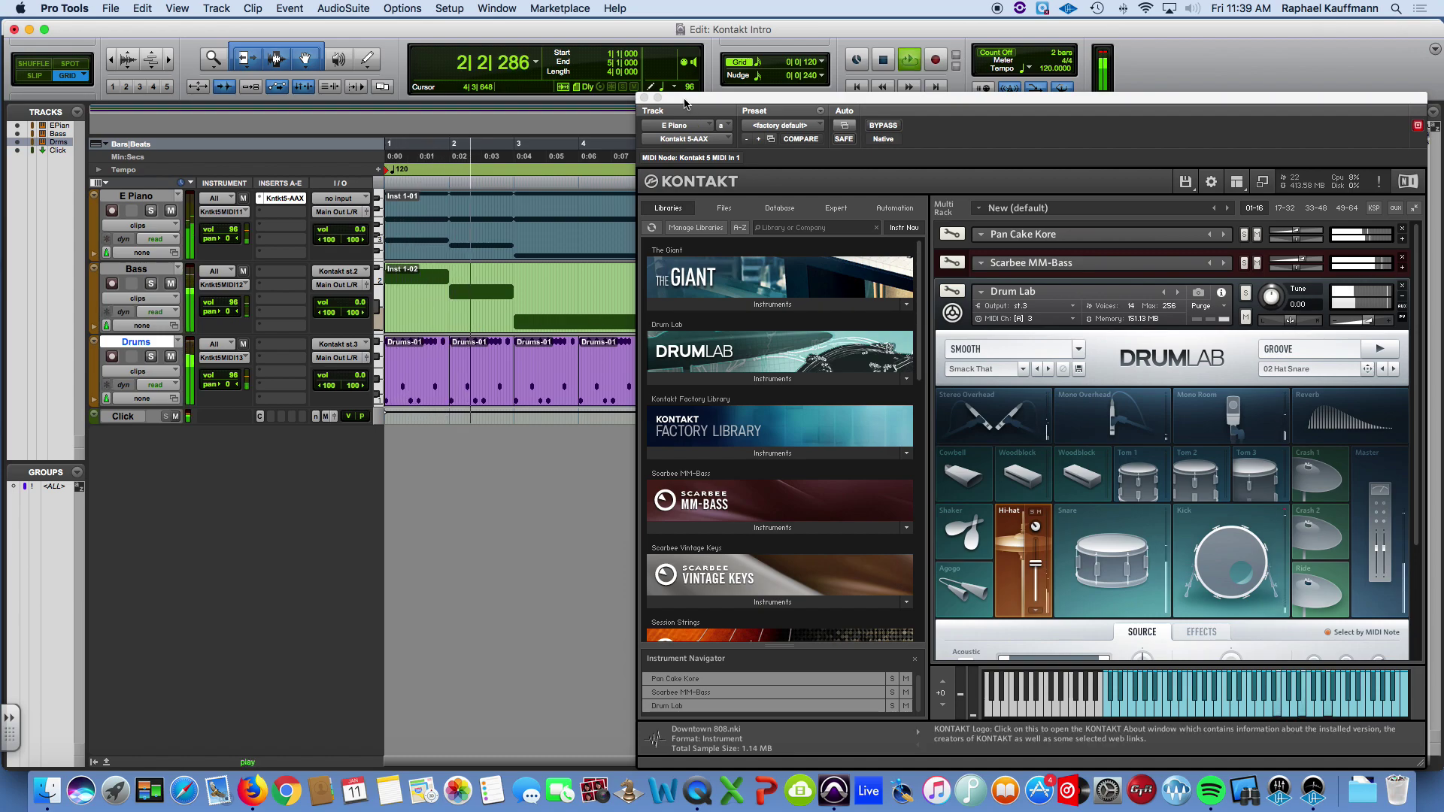
Step: Stop playback, switch to the Mix window and close the Kontakt window
key("space")
key("super+equal")
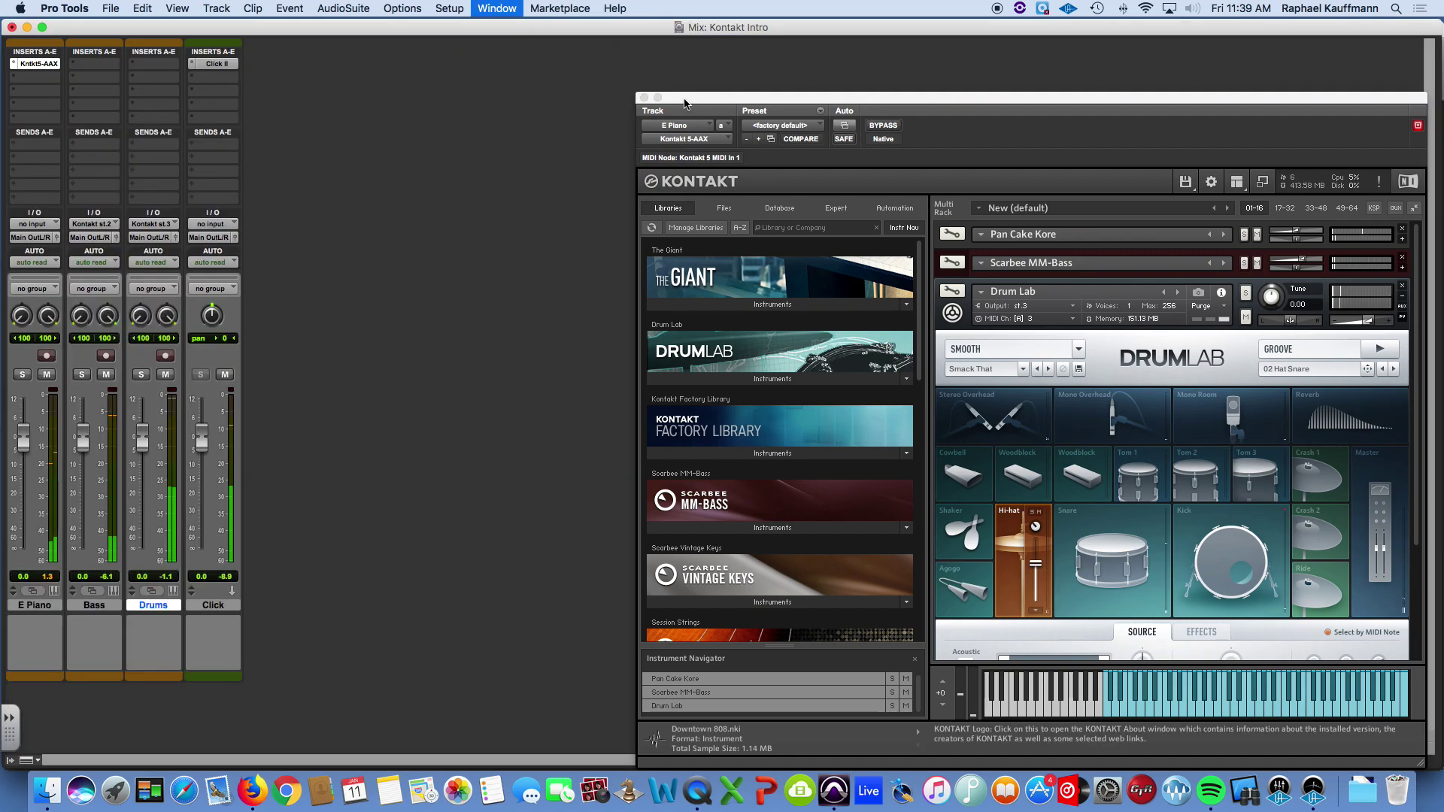
left_click(643, 98)
Step: Balance the Drums fader to -8.1 dB and mute the Click track while listening
left_click_drag(139, 449, 145, 486)
key("space")
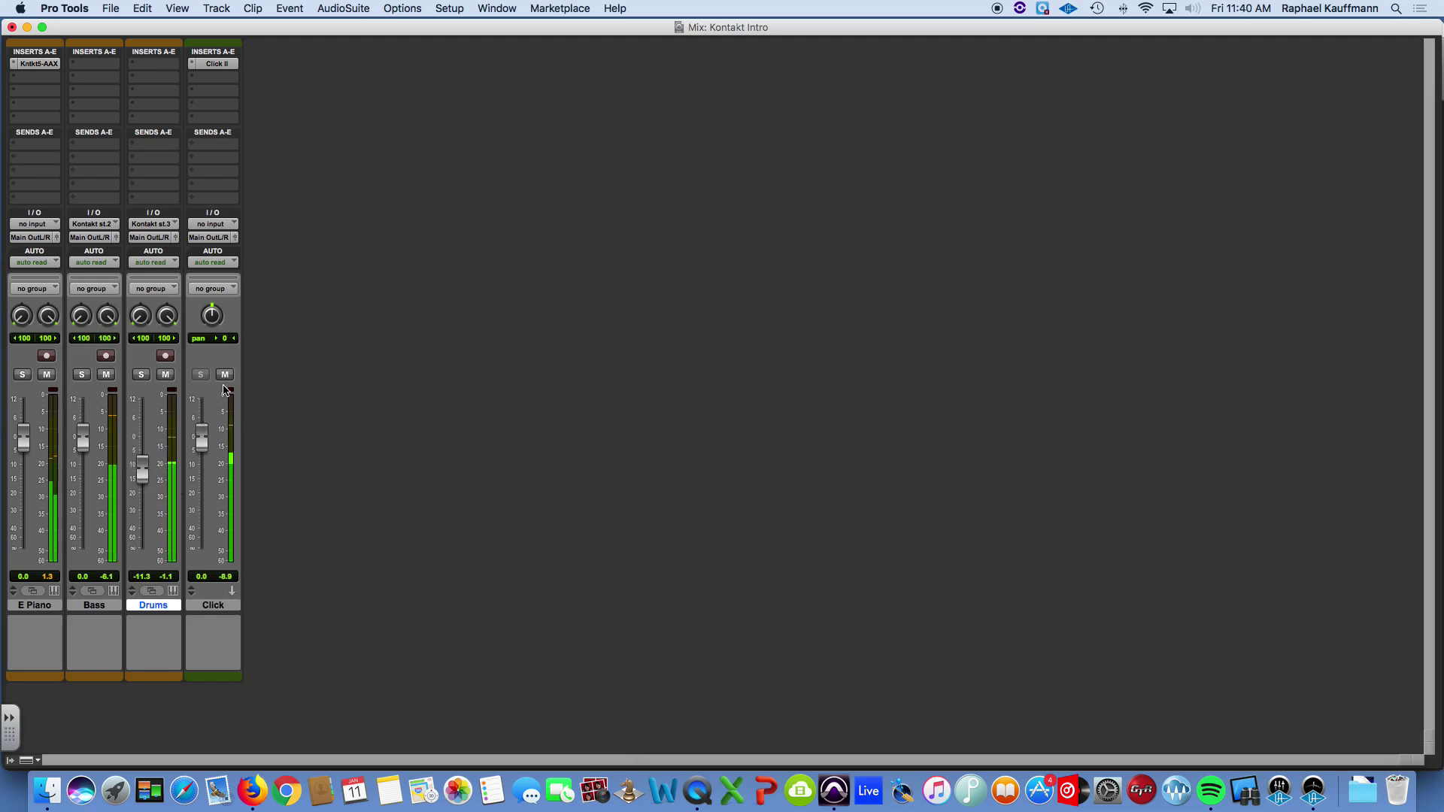
key("KP_7")
left_click_drag(151, 481, 84, 472)
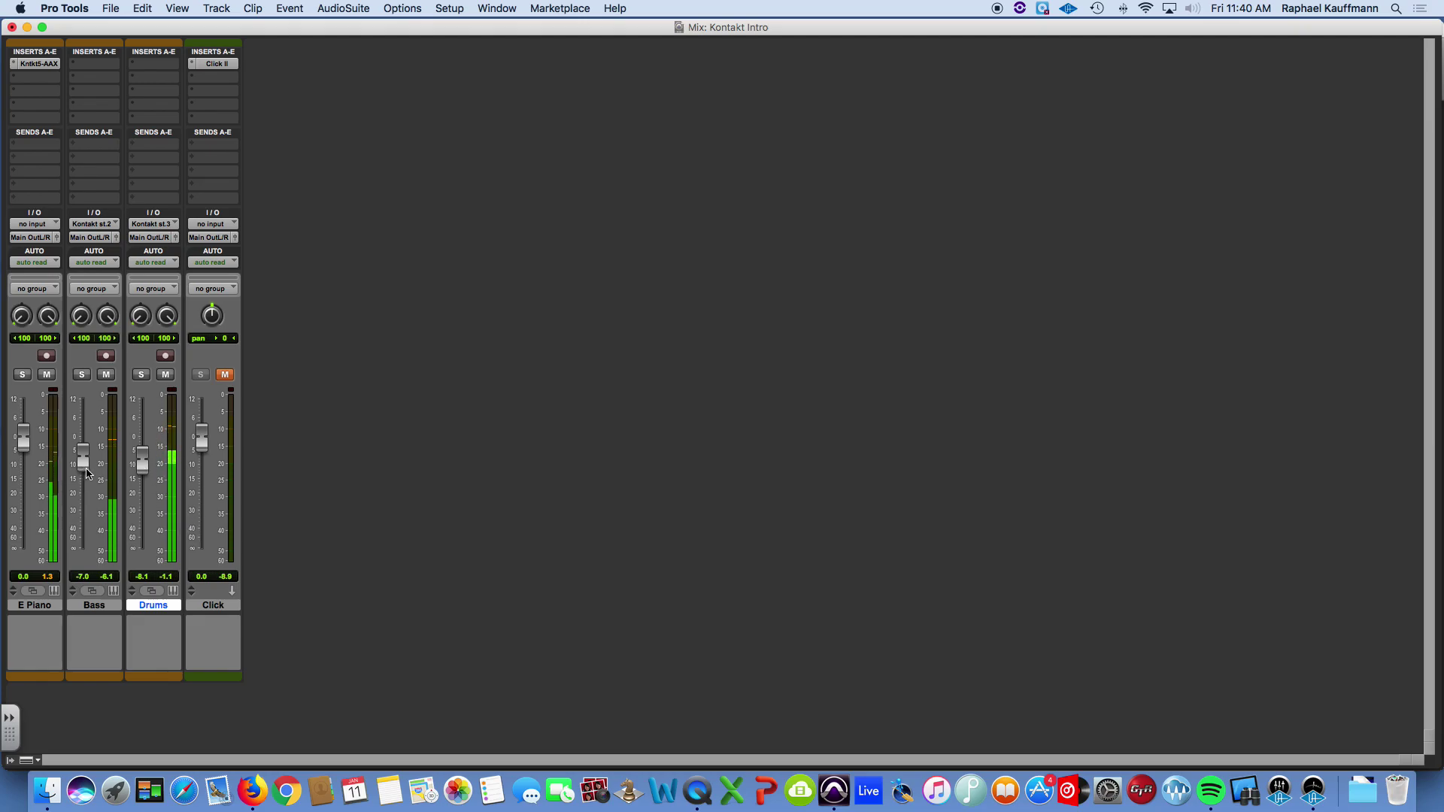
key("super+equal")
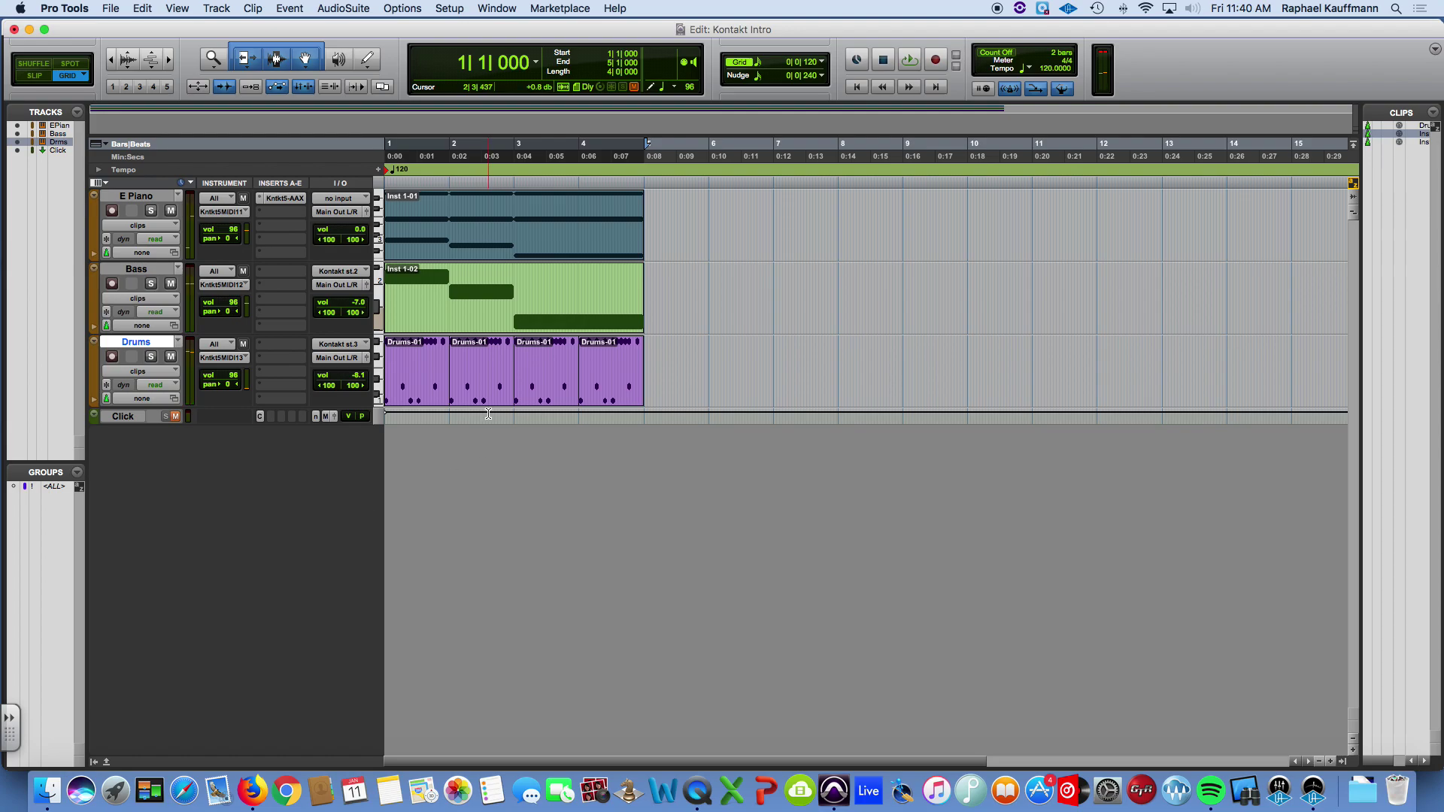
Step: Raise one drum pitch's note velocities to 82, play the pattern, then close the Drums editor
double_click(418, 395)
left_click(167, 369)
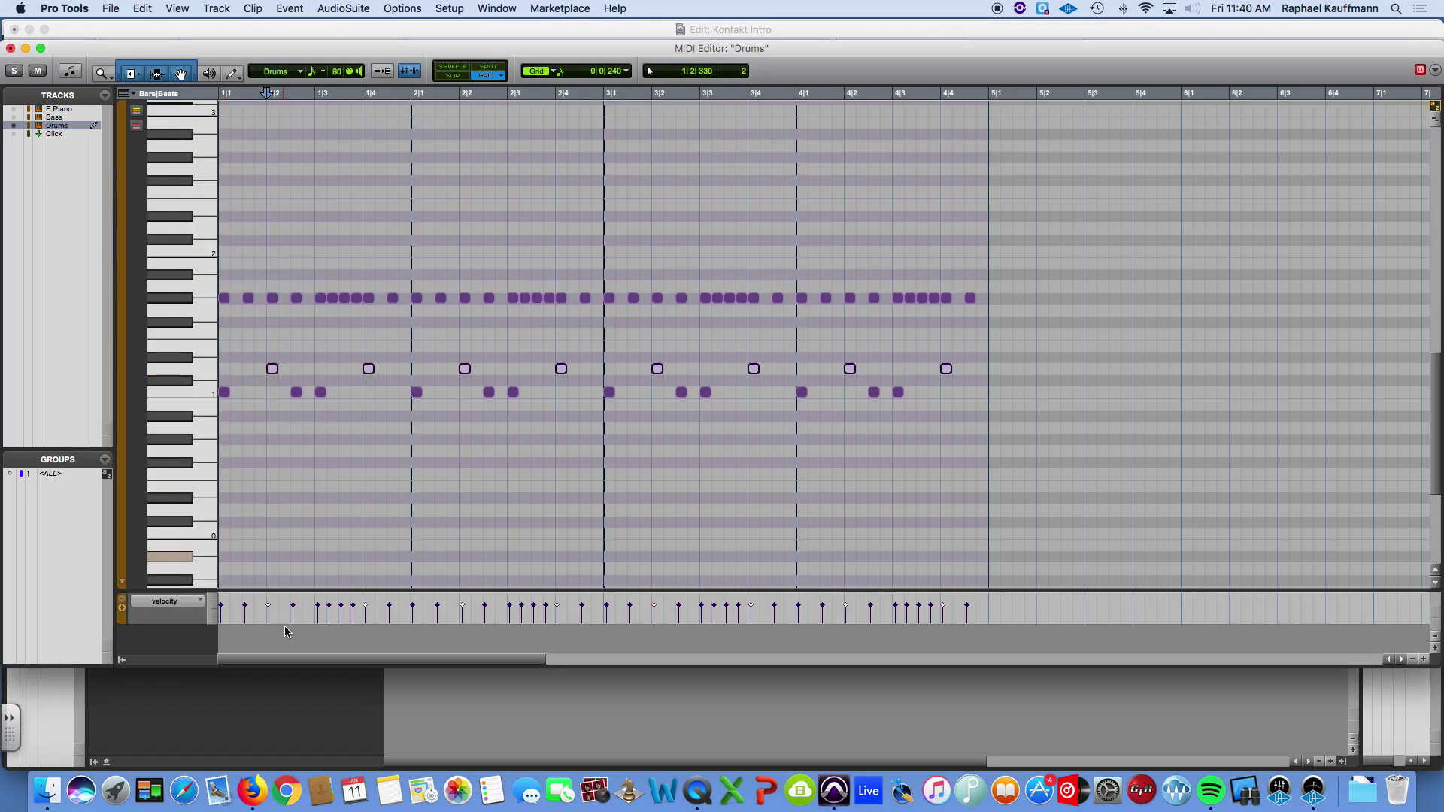
left_click_drag(272, 606, 273, 605)
key("space")
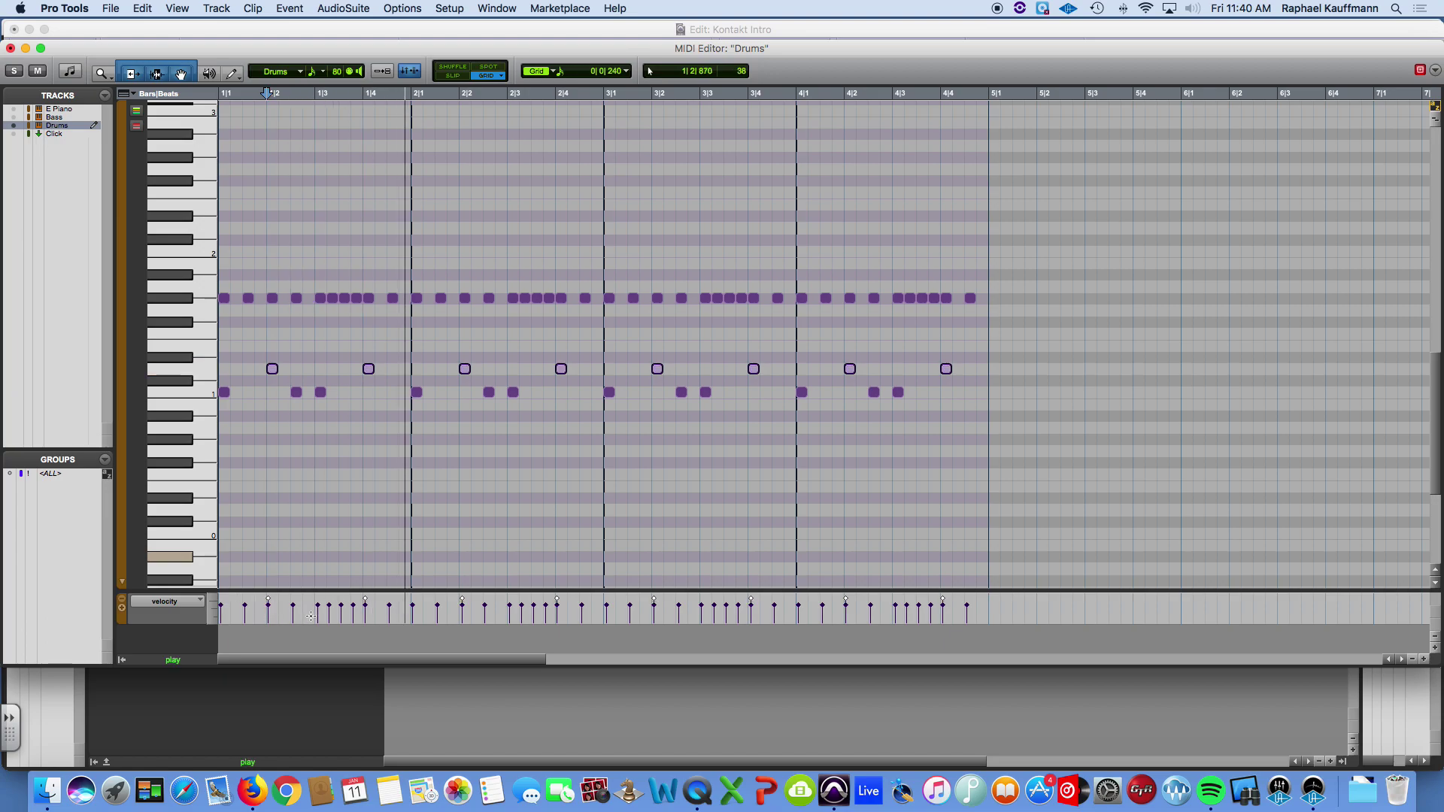
left_click(173, 297)
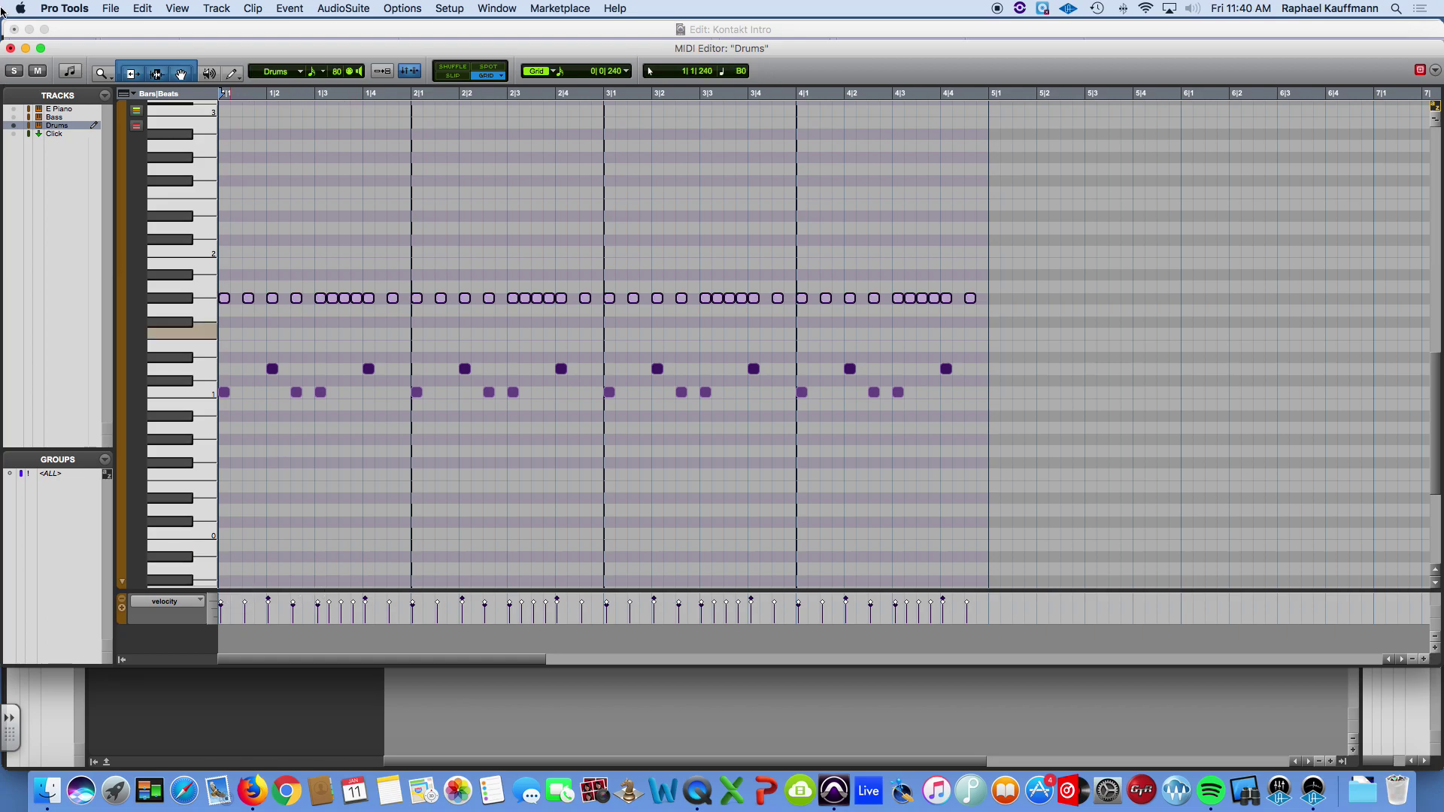
left_click(10, 48)
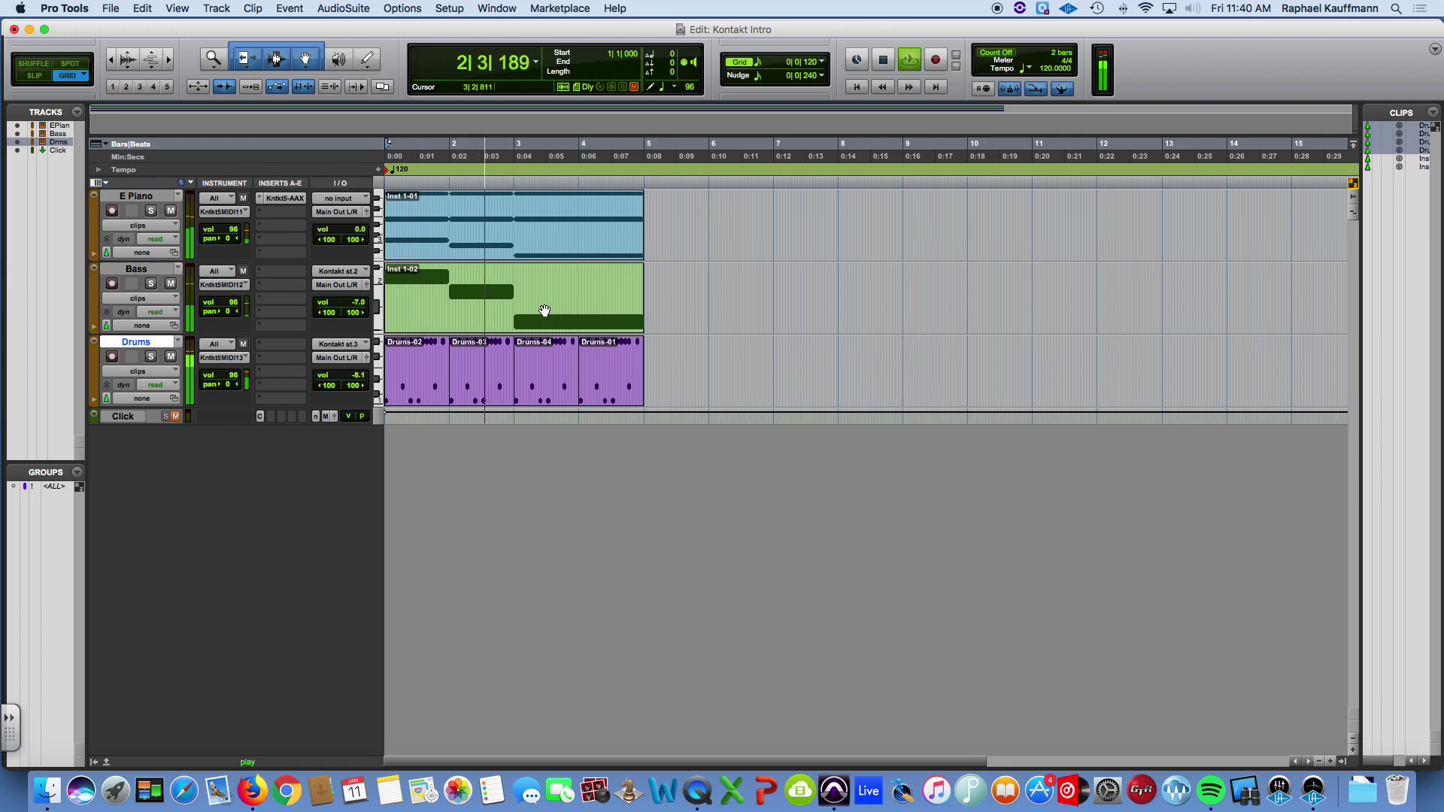
Step: Stop playback and reopen Kontakt from the Kntkt5-AAX insert on the E Piano track
key("space")
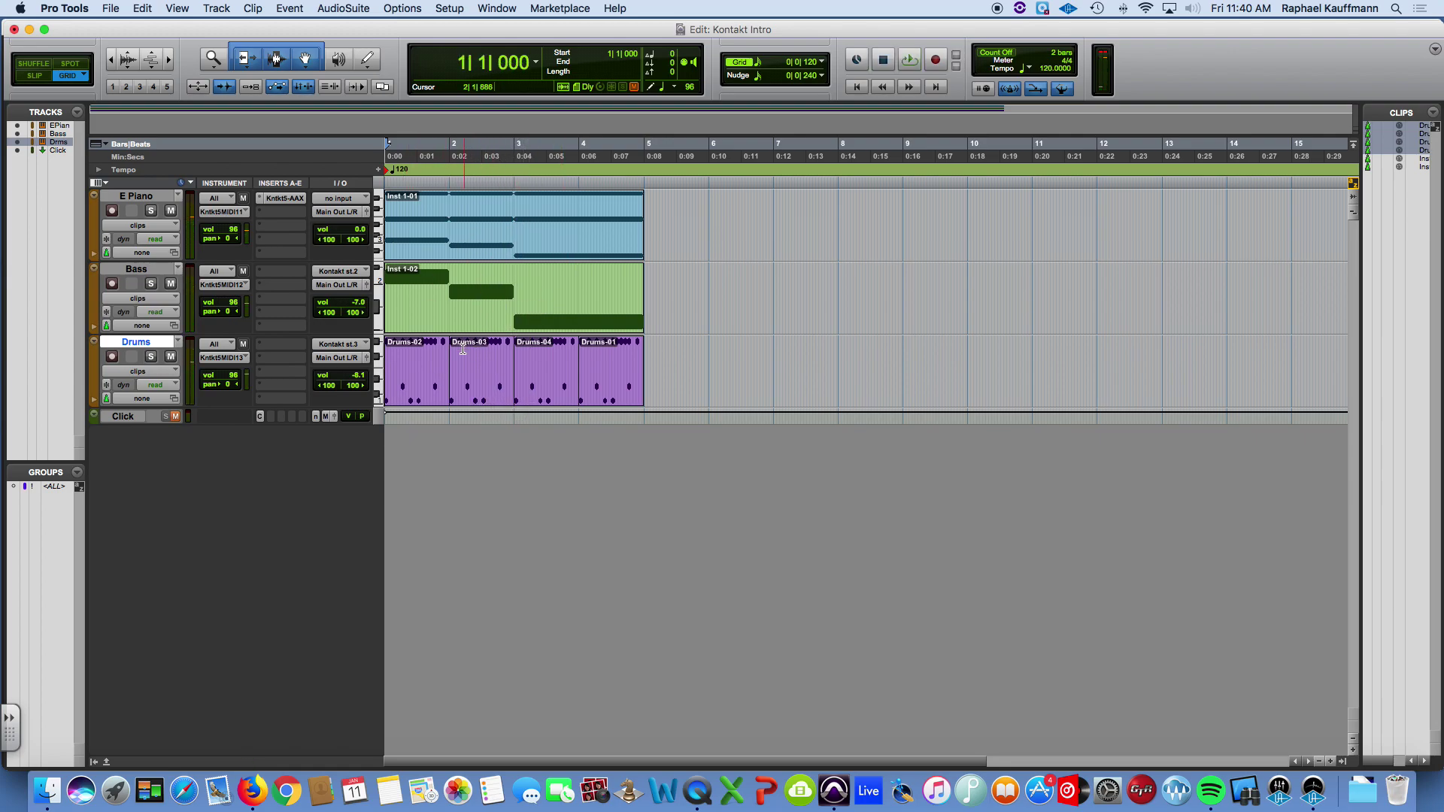
left_click(276, 201)
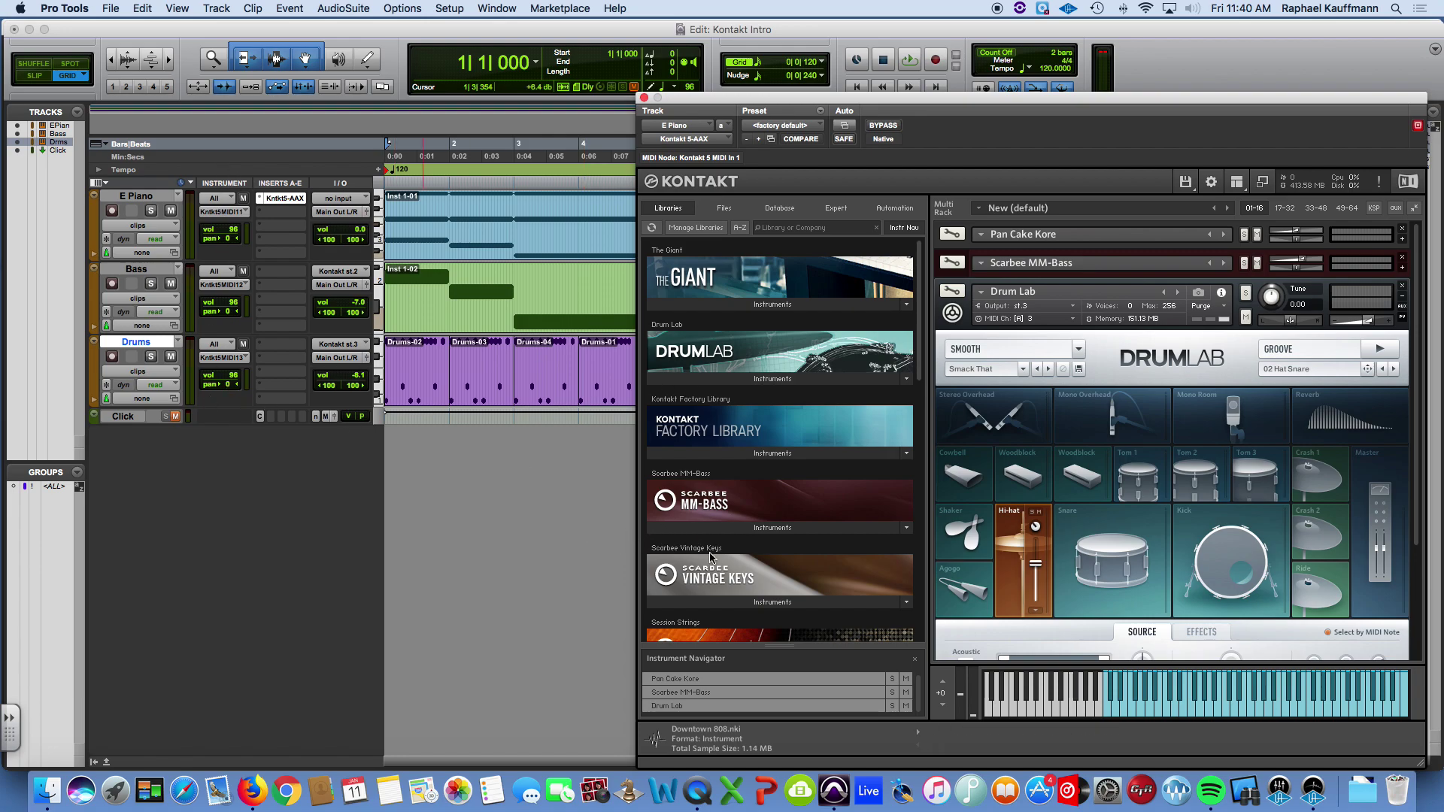
Step: Collapse Drum Lab and browse the Factory Library to World > 7 - Metallophones
left_click(1402, 298)
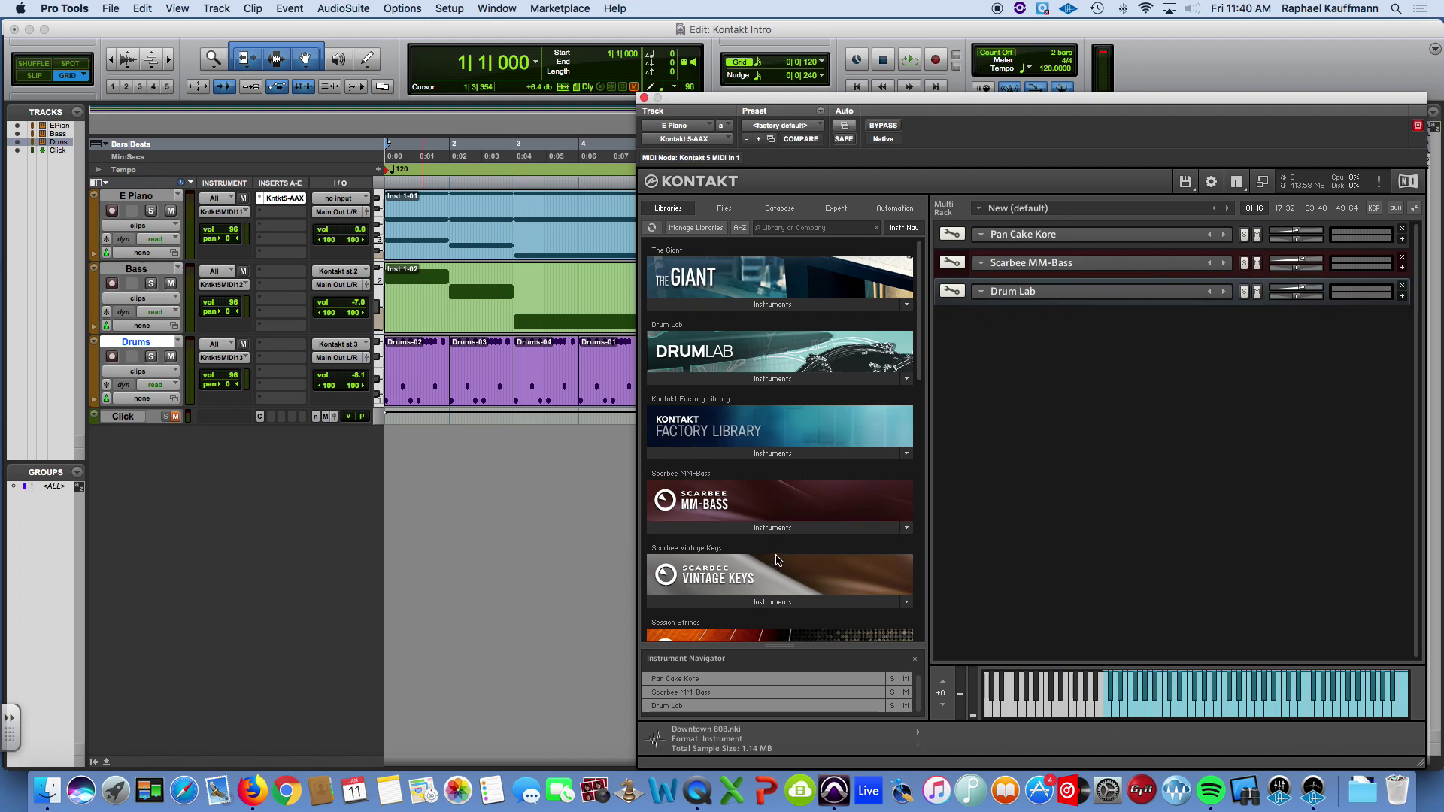
left_click(705, 452)
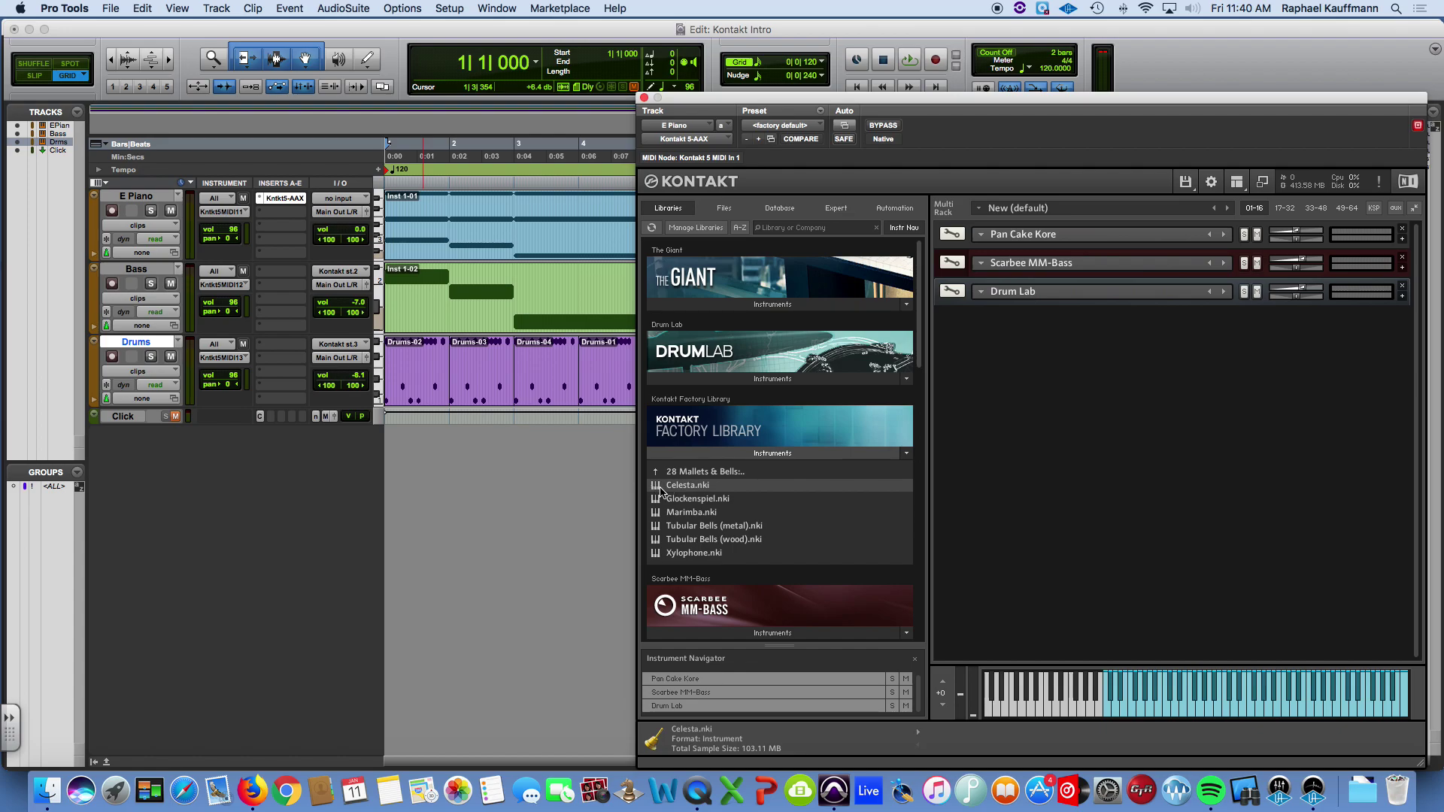
left_click(704, 472)
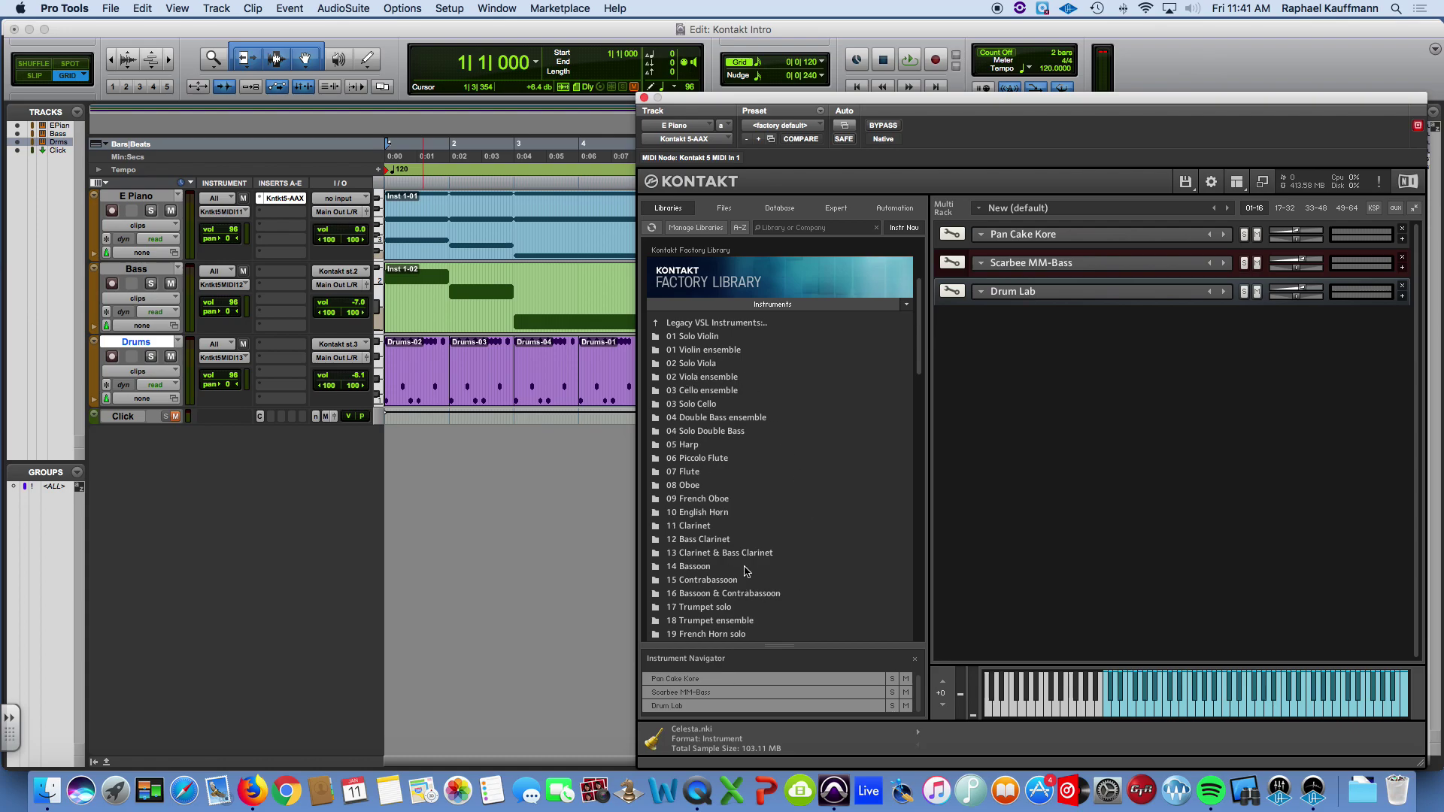
scroll(804, 587, "down", 2)
scroll(804, 587, "up", 3)
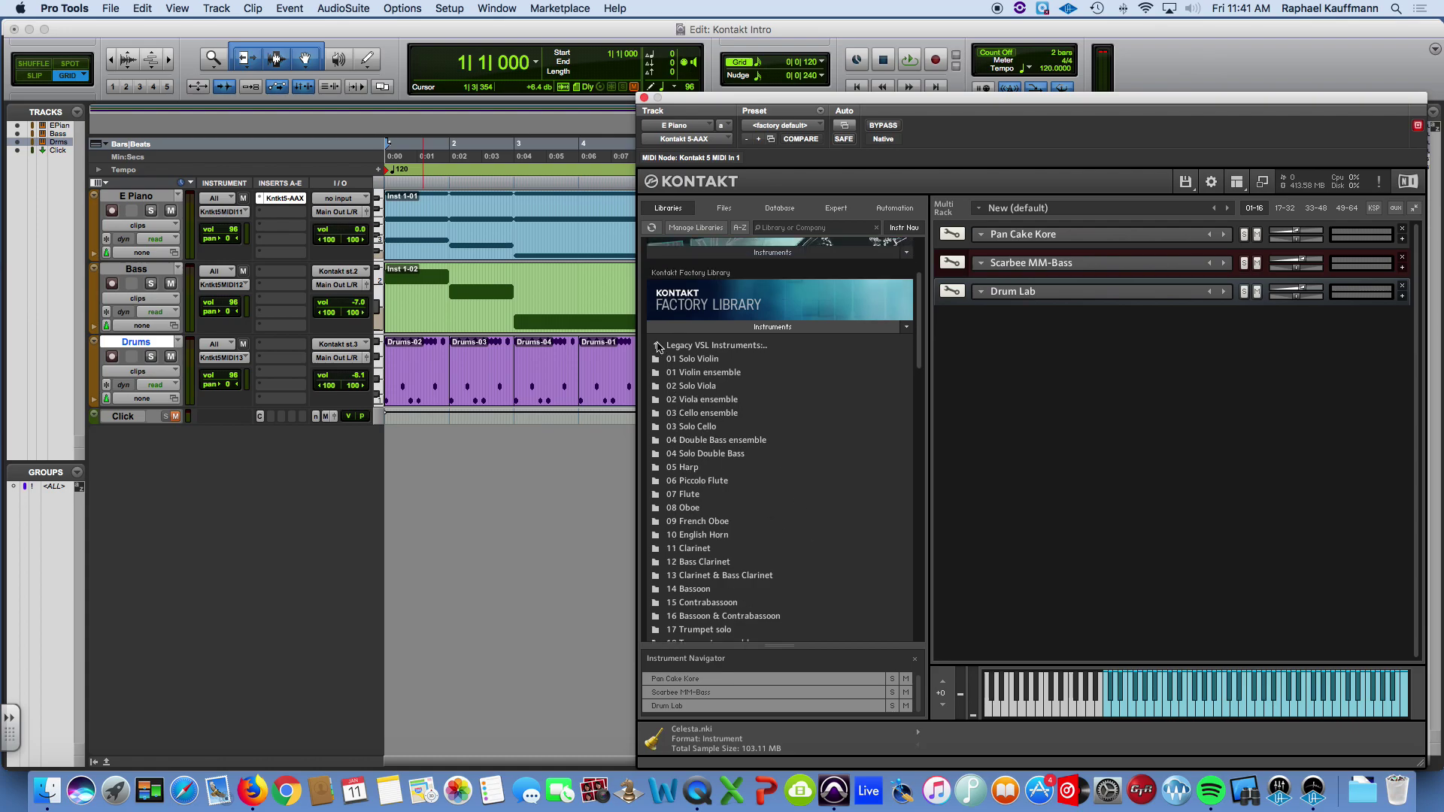
left_click(688, 347)
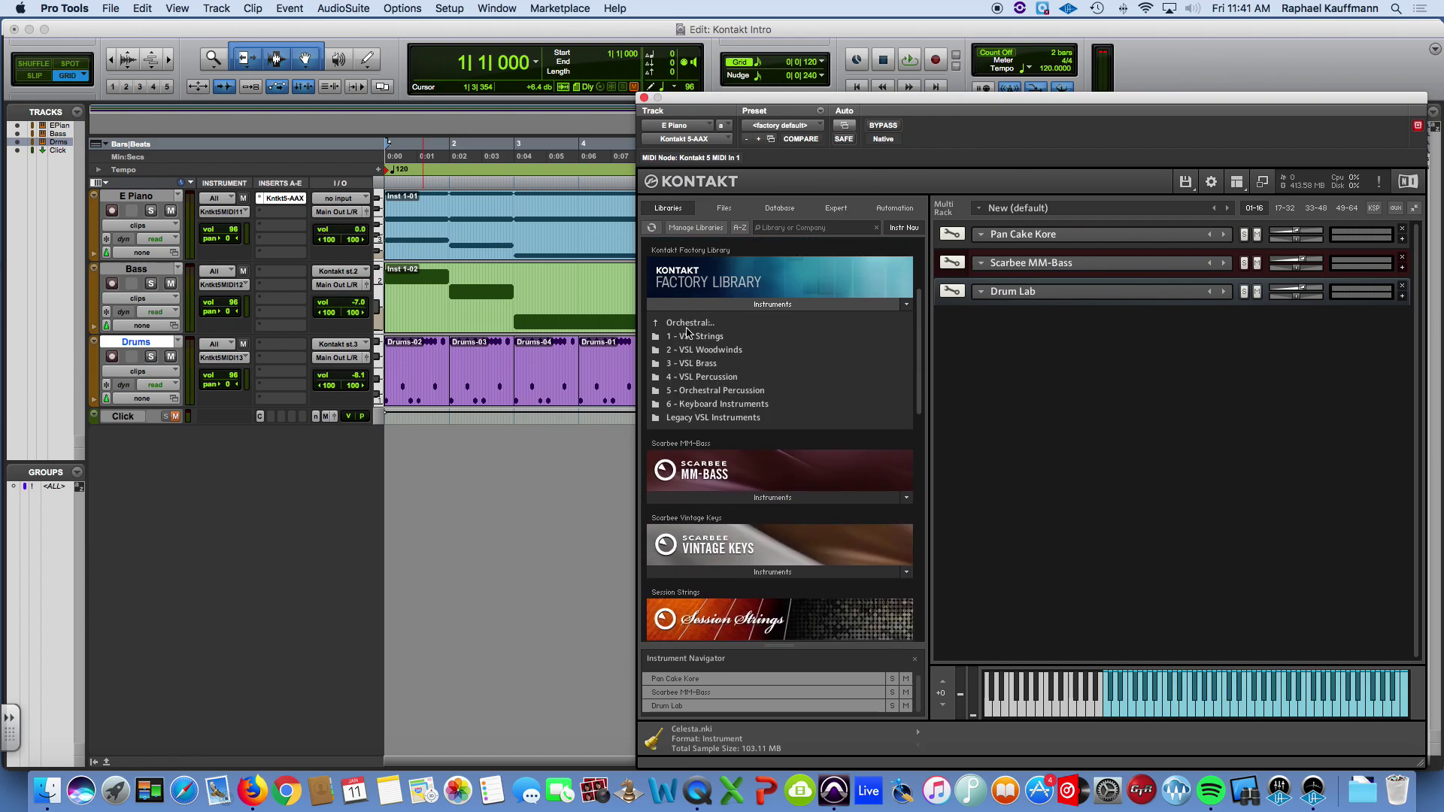
left_click(688, 325)
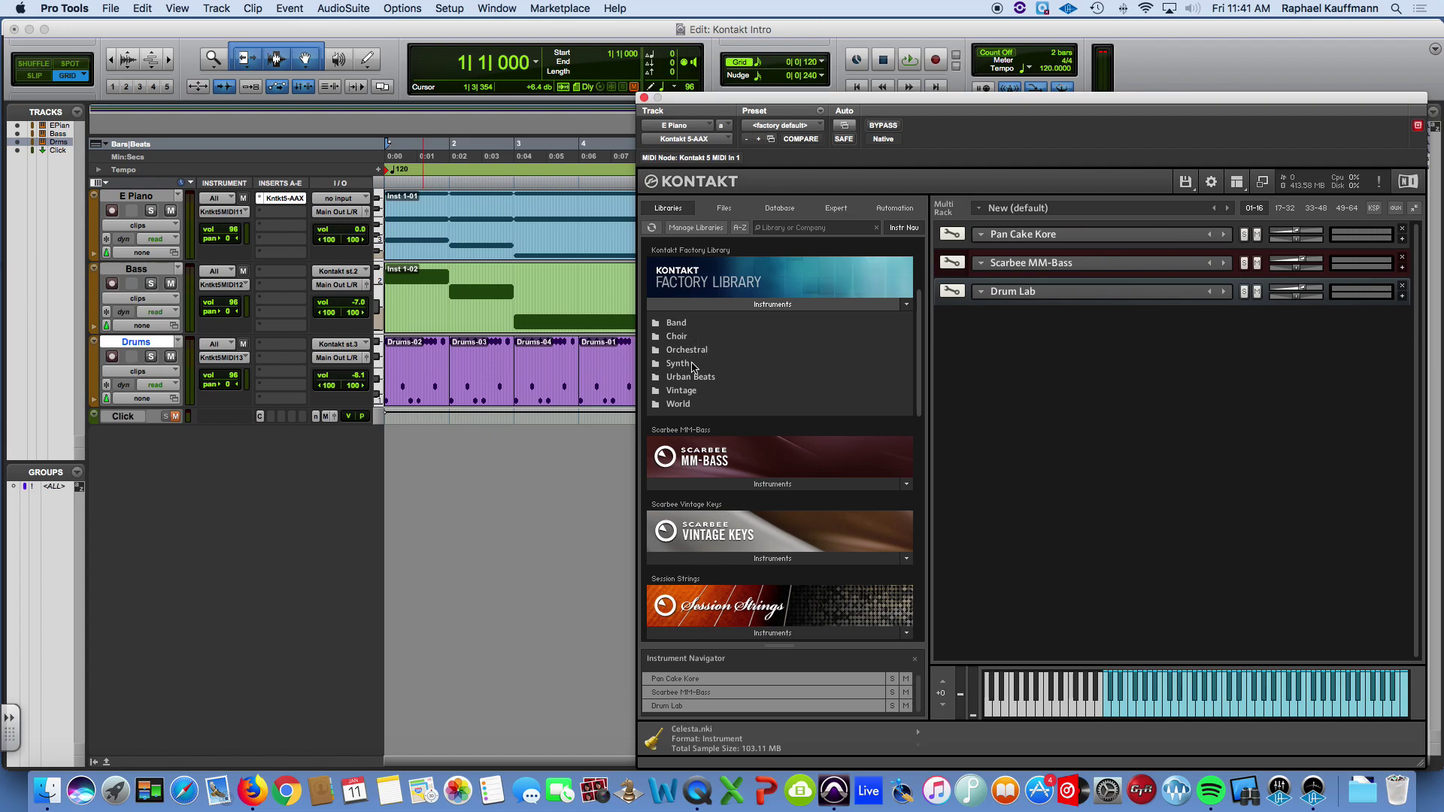
left_click(683, 405)
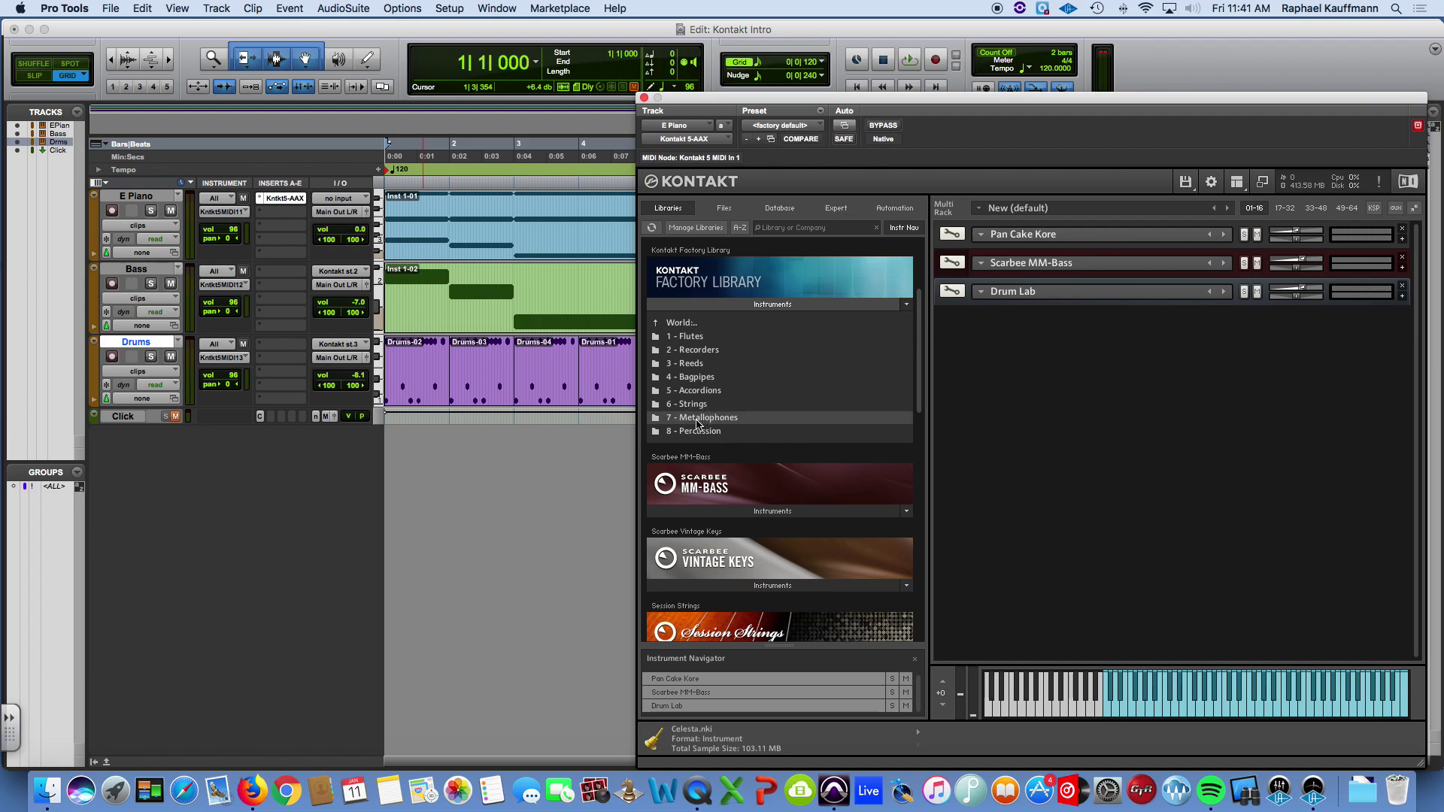
double_click(697, 419)
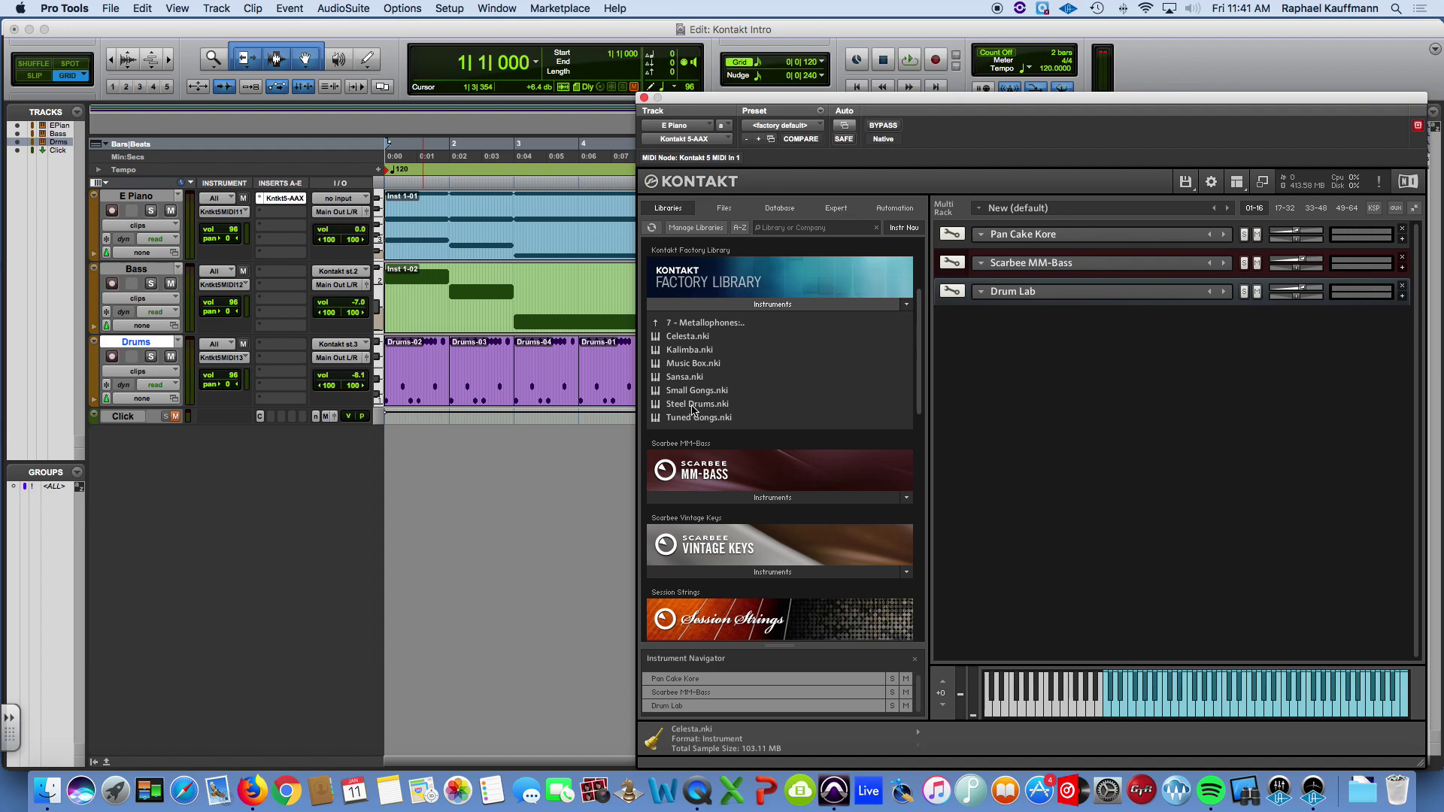
Step: Load Steel Drums.nki into the rack, leaving its output on st.1
double_click(693, 410)
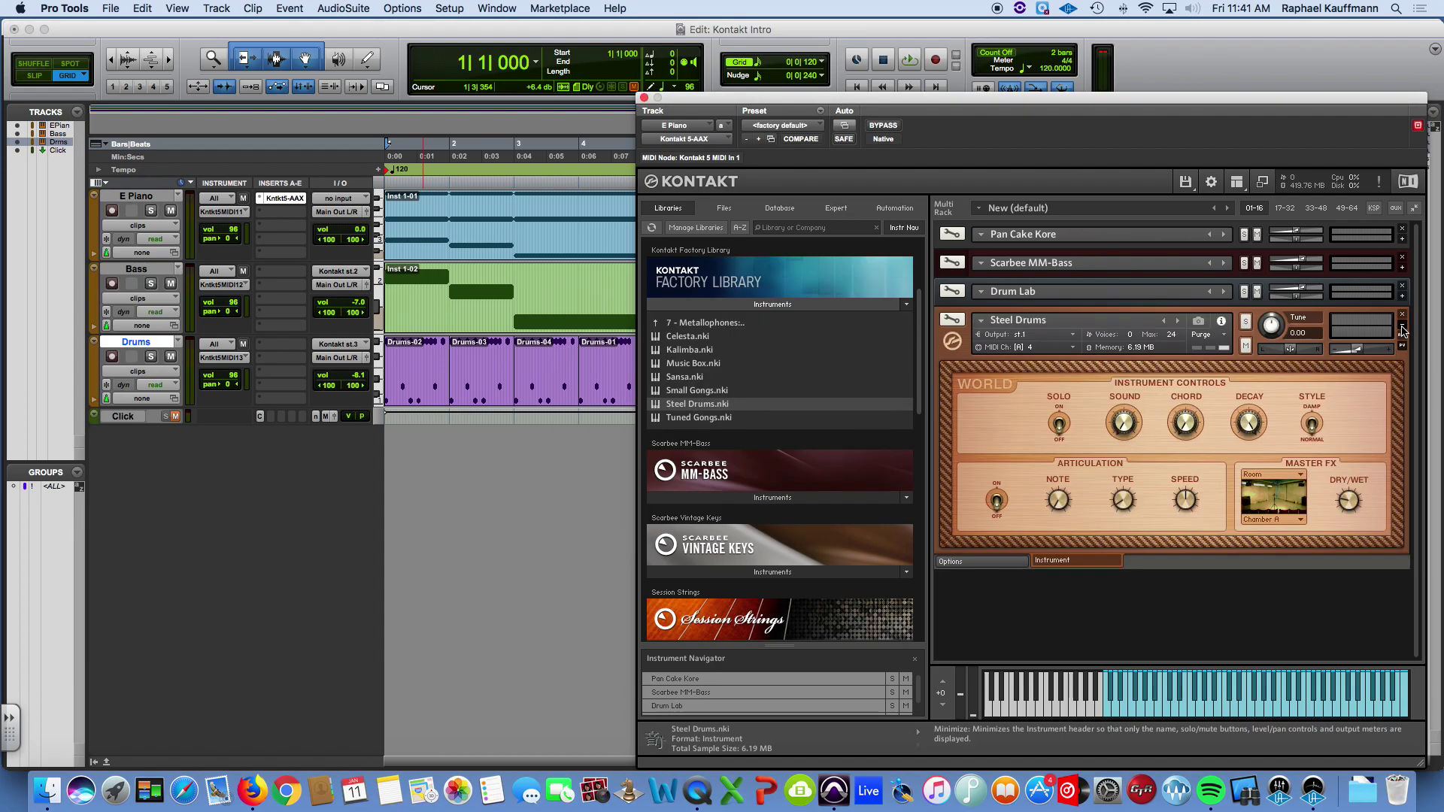
left_click(1018, 335)
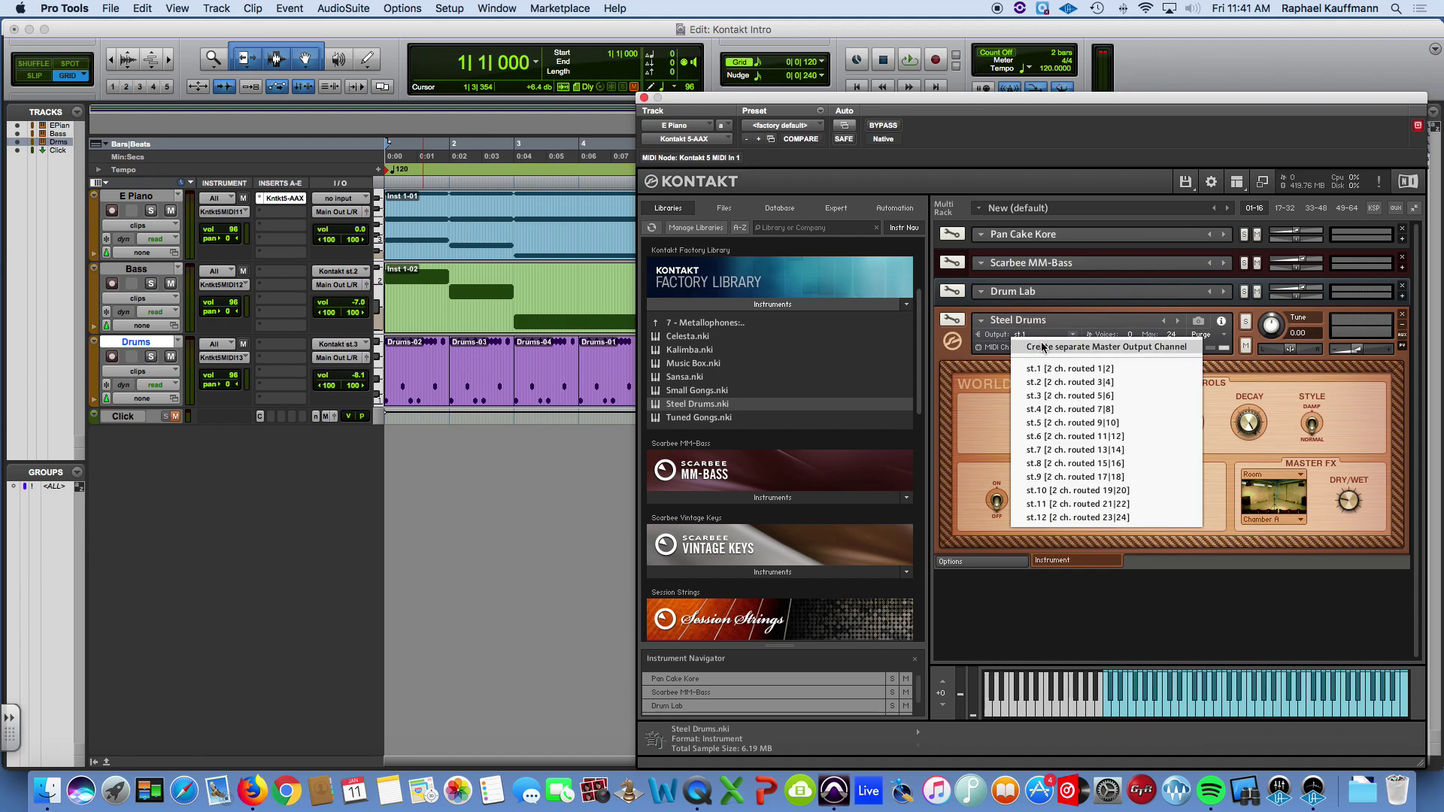
left_click(958, 443)
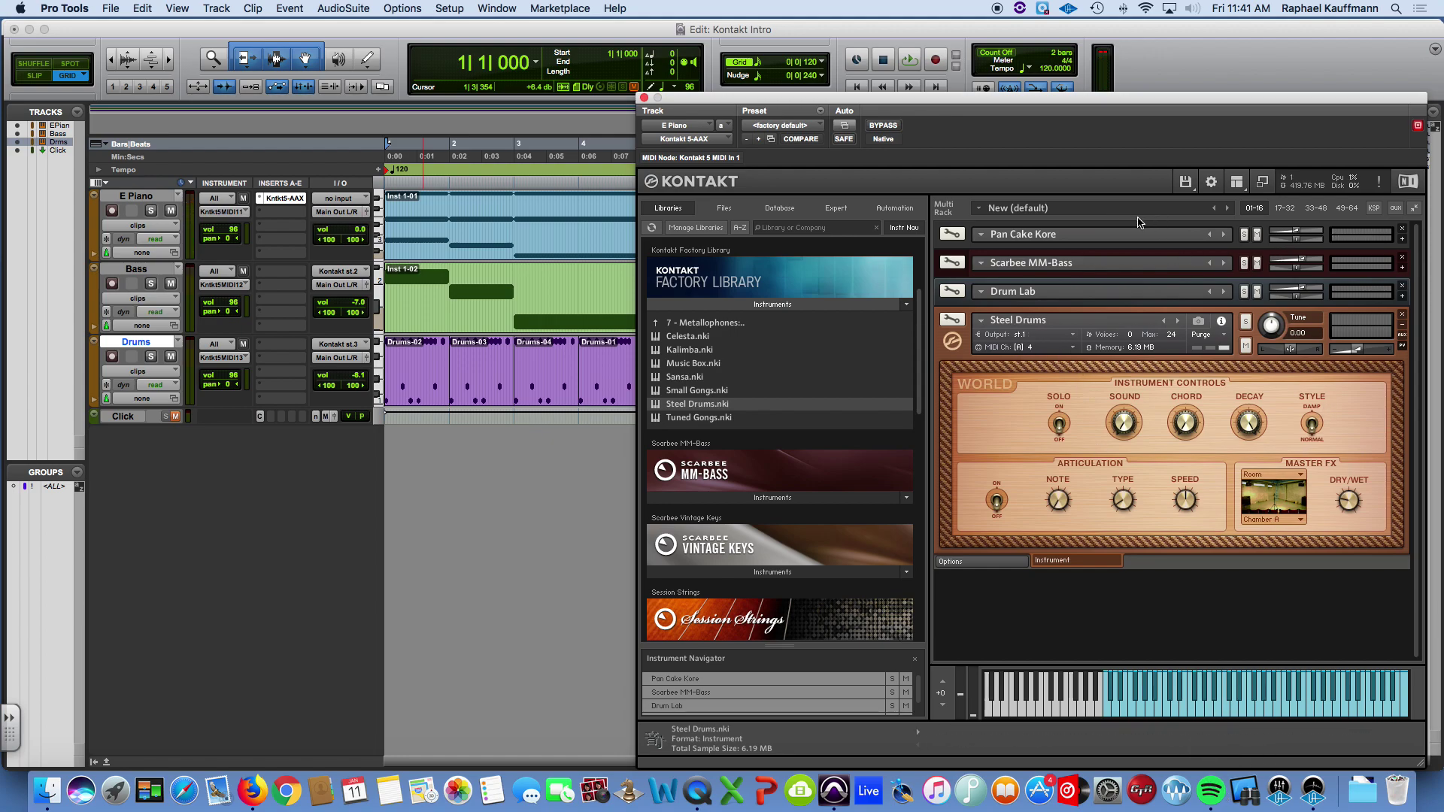
Step: Select Steel Drums and audition it with notes on Kontakt's on-screen keyboard
scroll(737, 709, "down", 1)
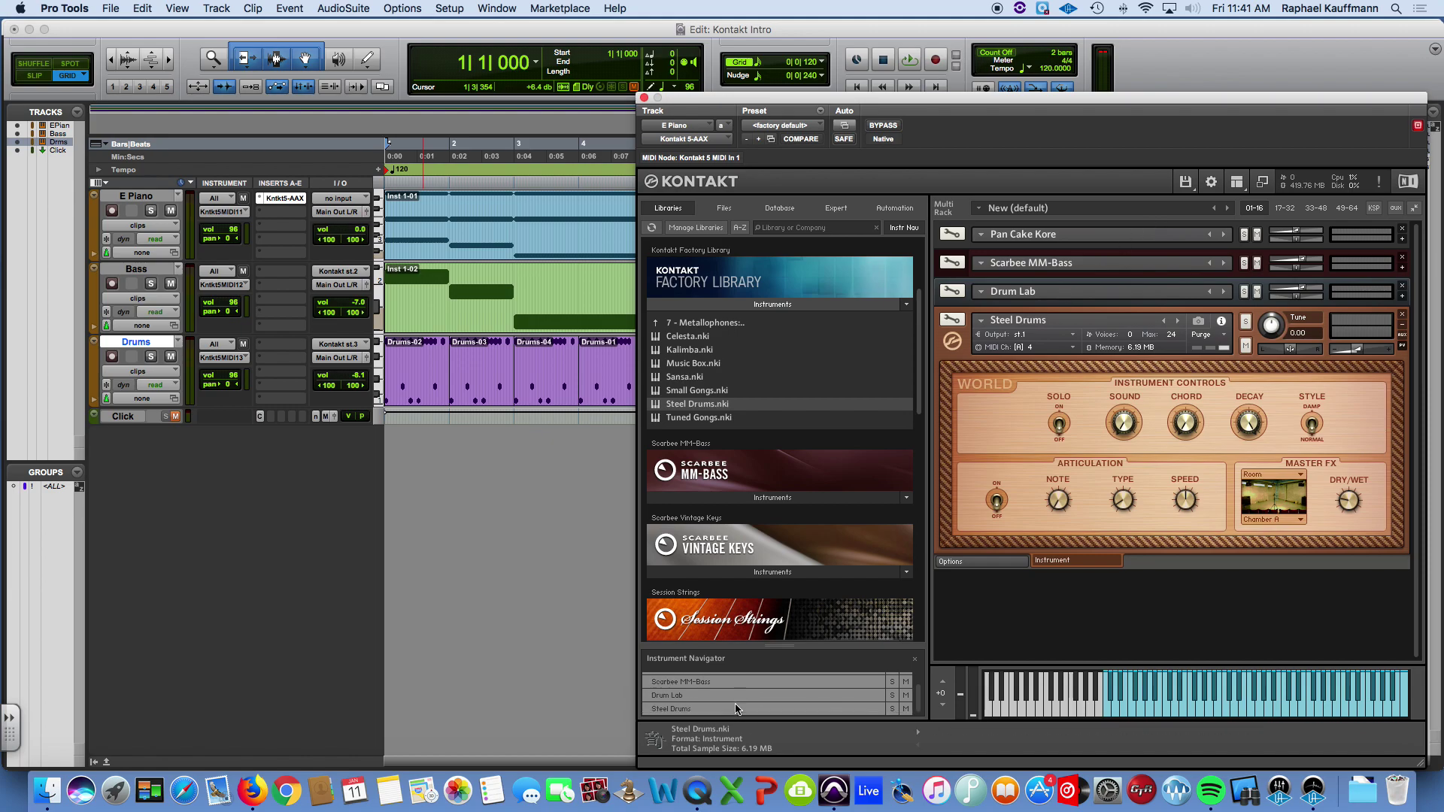
left_click(763, 709)
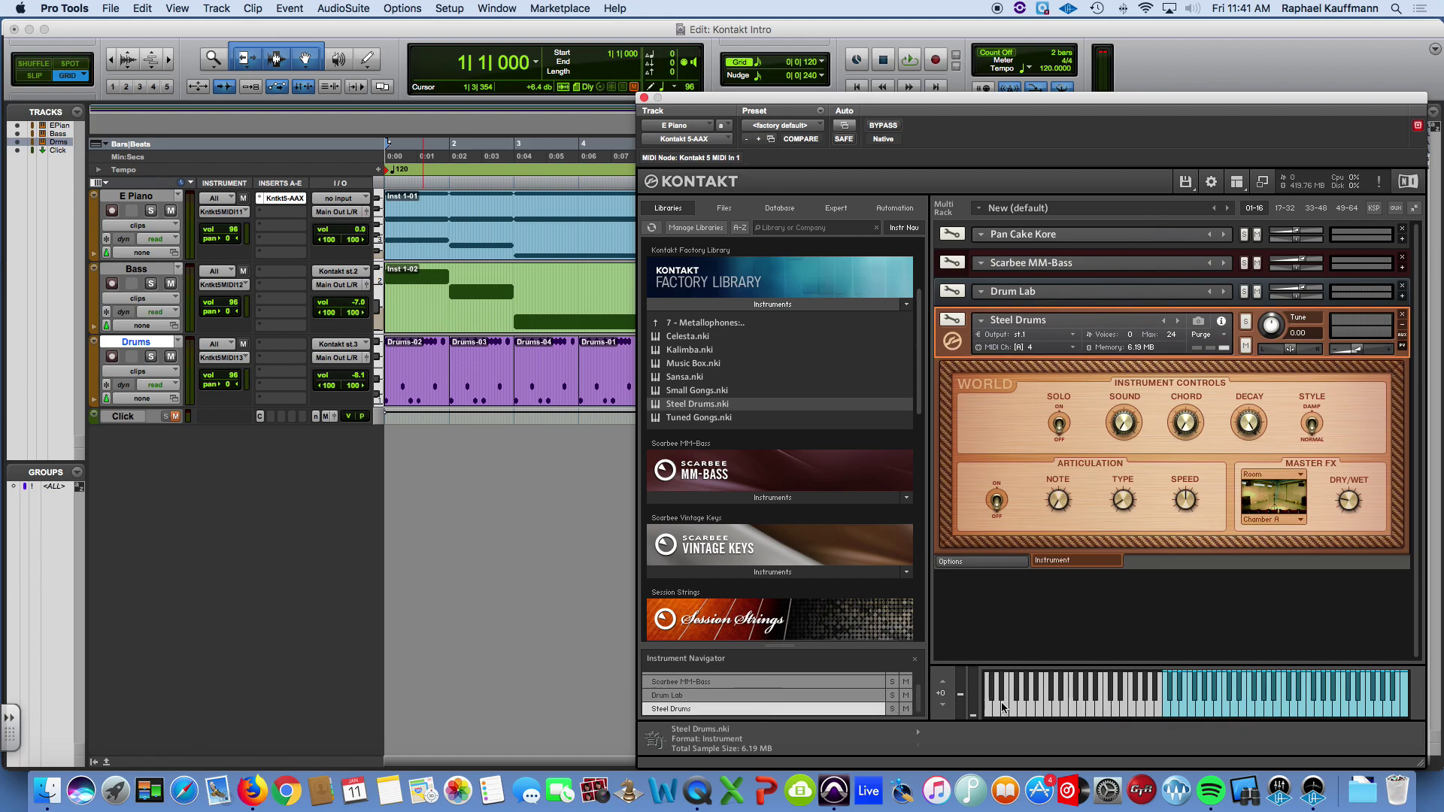
left_click(1254, 712)
left_click(1237, 711)
left_click(1282, 711)
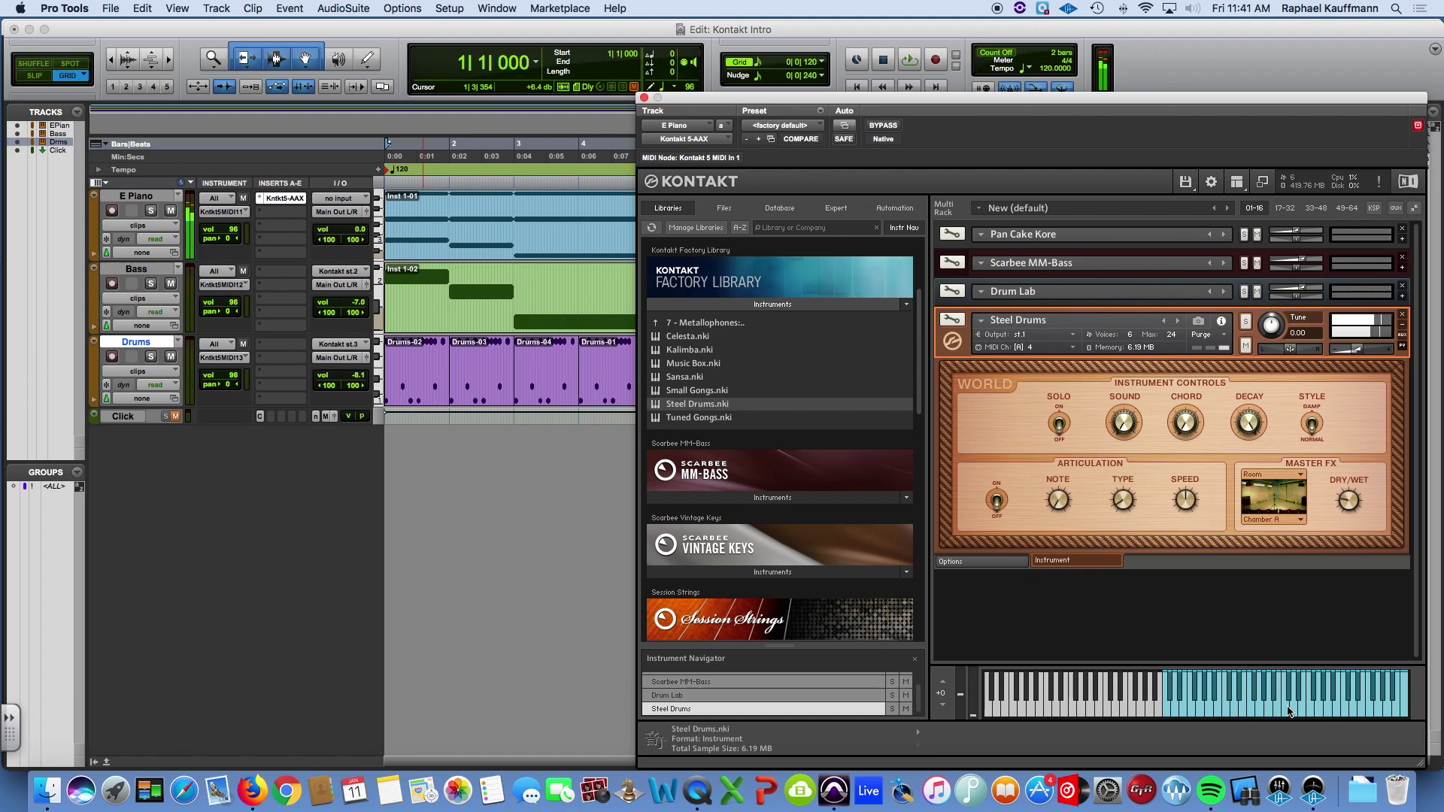
left_click(1284, 714)
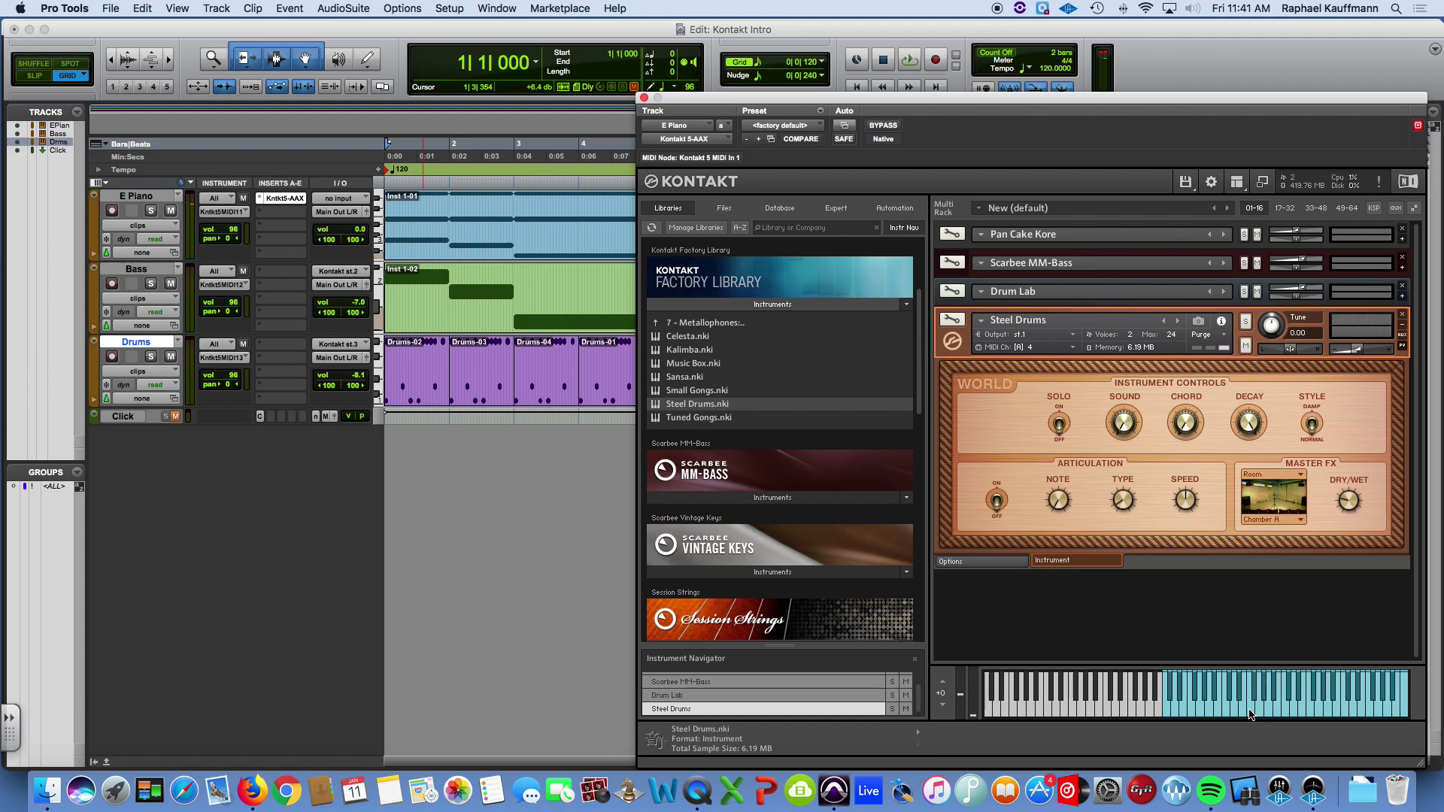
left_click(1251, 712)
left_click(1234, 711)
left_click(1259, 711)
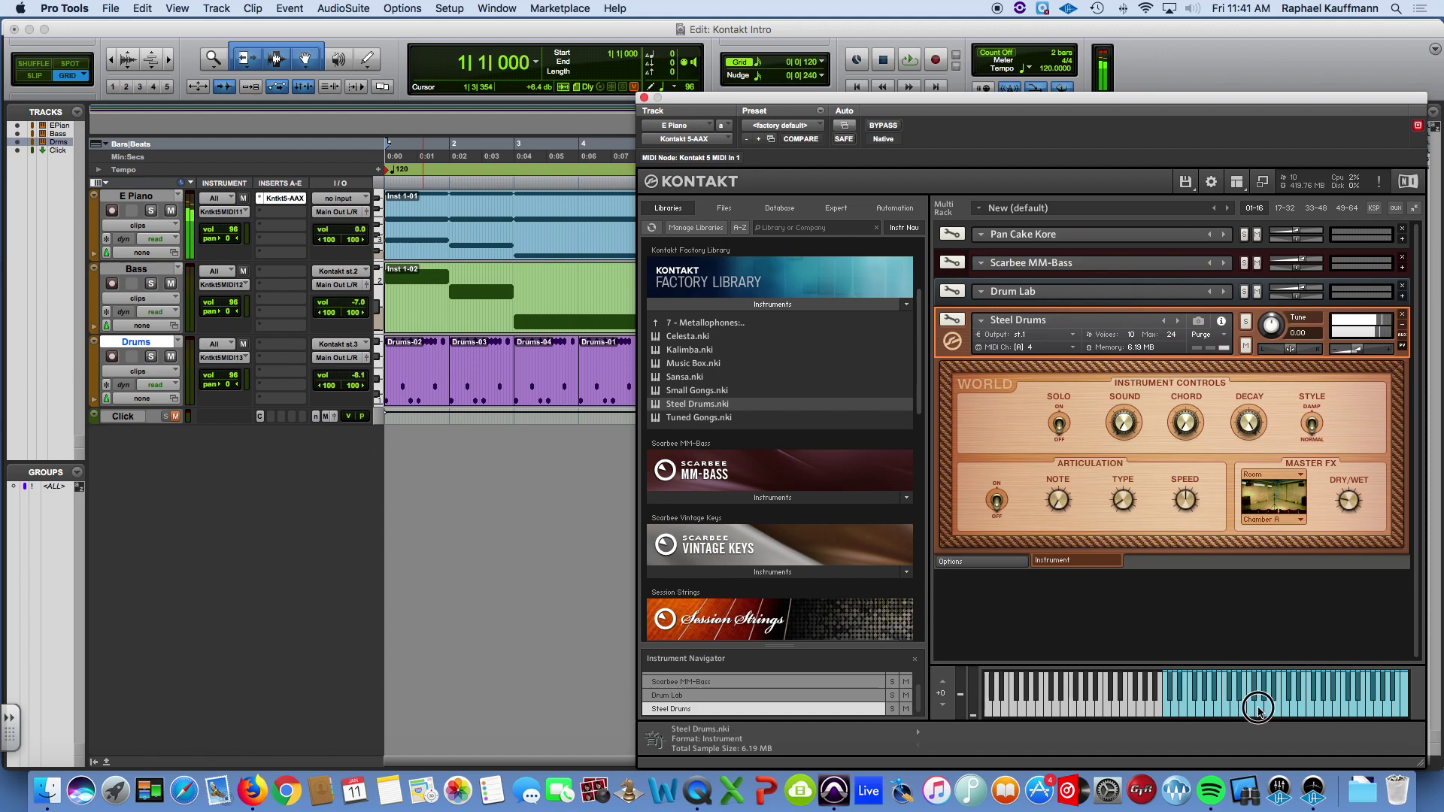
left_click(1248, 711)
left_click(1250, 711)
left_click(1231, 713)
left_click(1230, 713)
left_click(1232, 712)
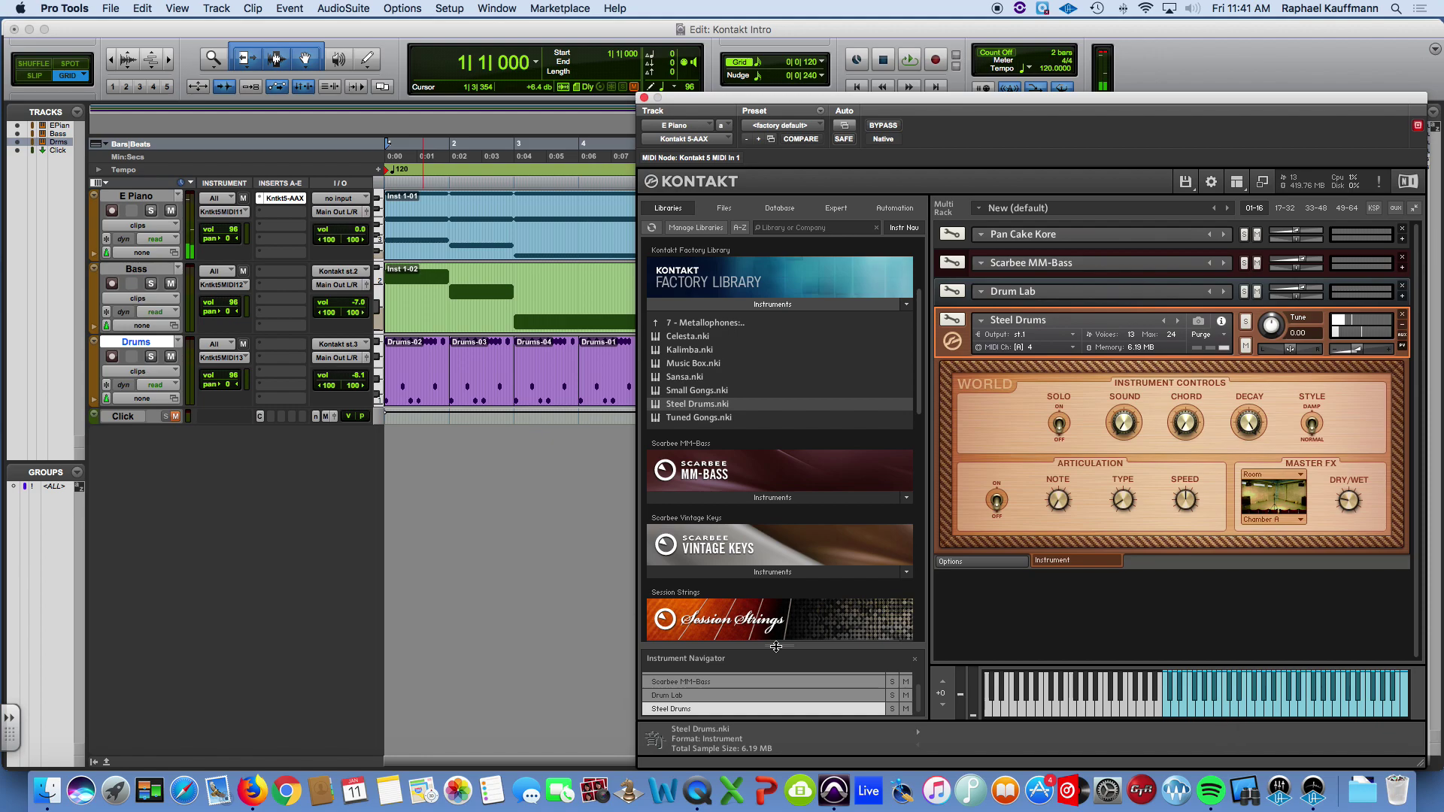
left_click(489, 583)
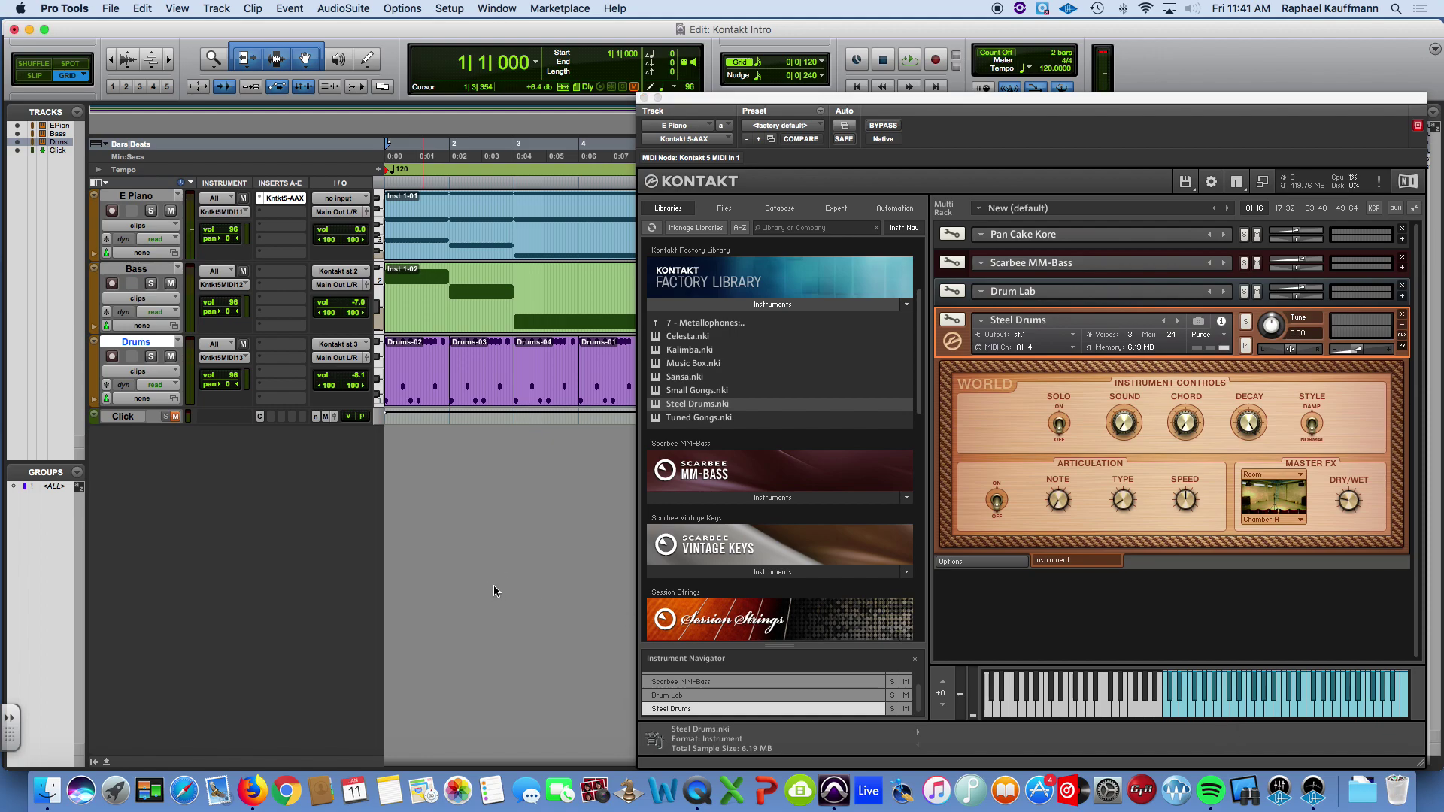
Step: Close the QuickTime recording and save it to the Desktop as 'Kontakt Basics - Library & Discrete Outputs'
key("ctrl+super+Escape")
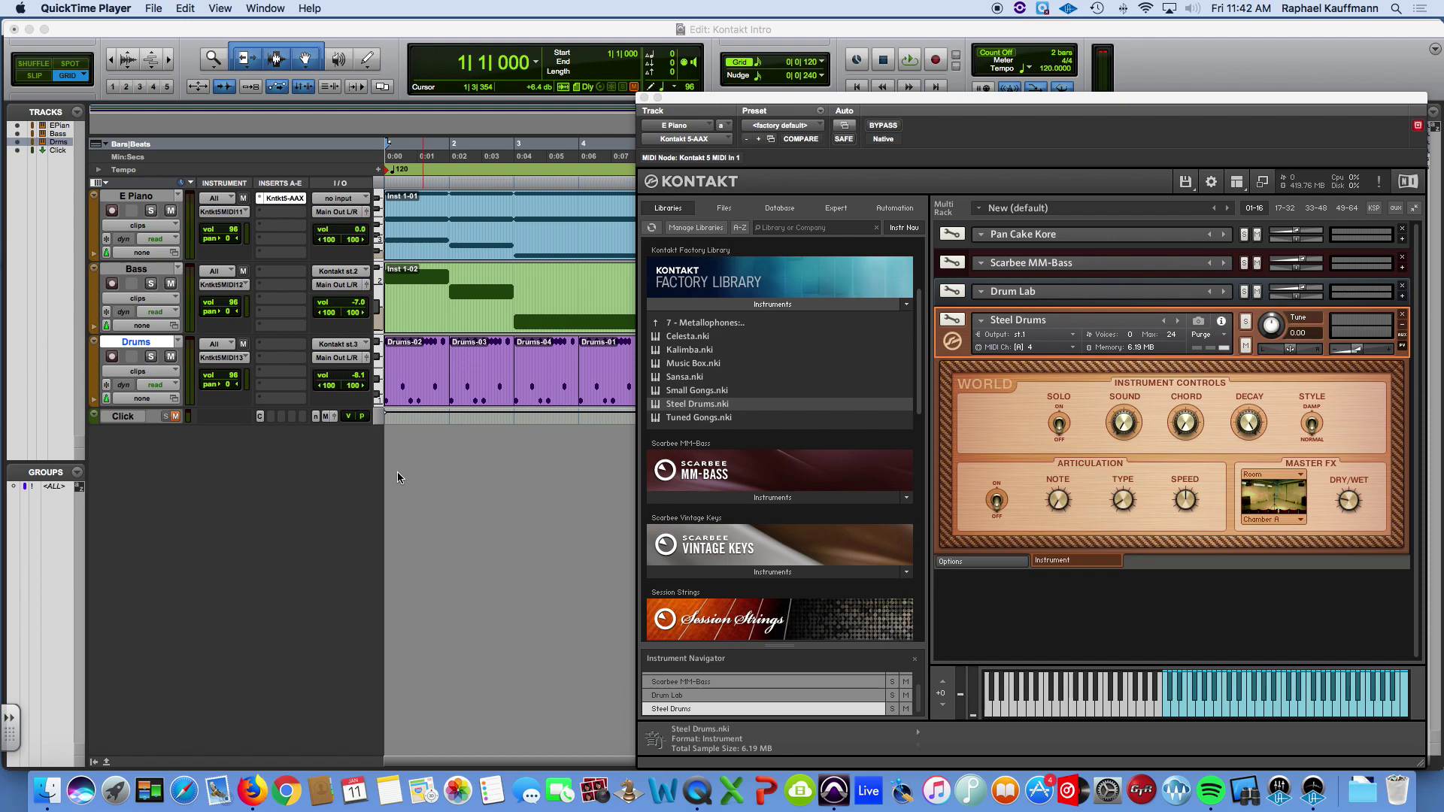
key("super+w")
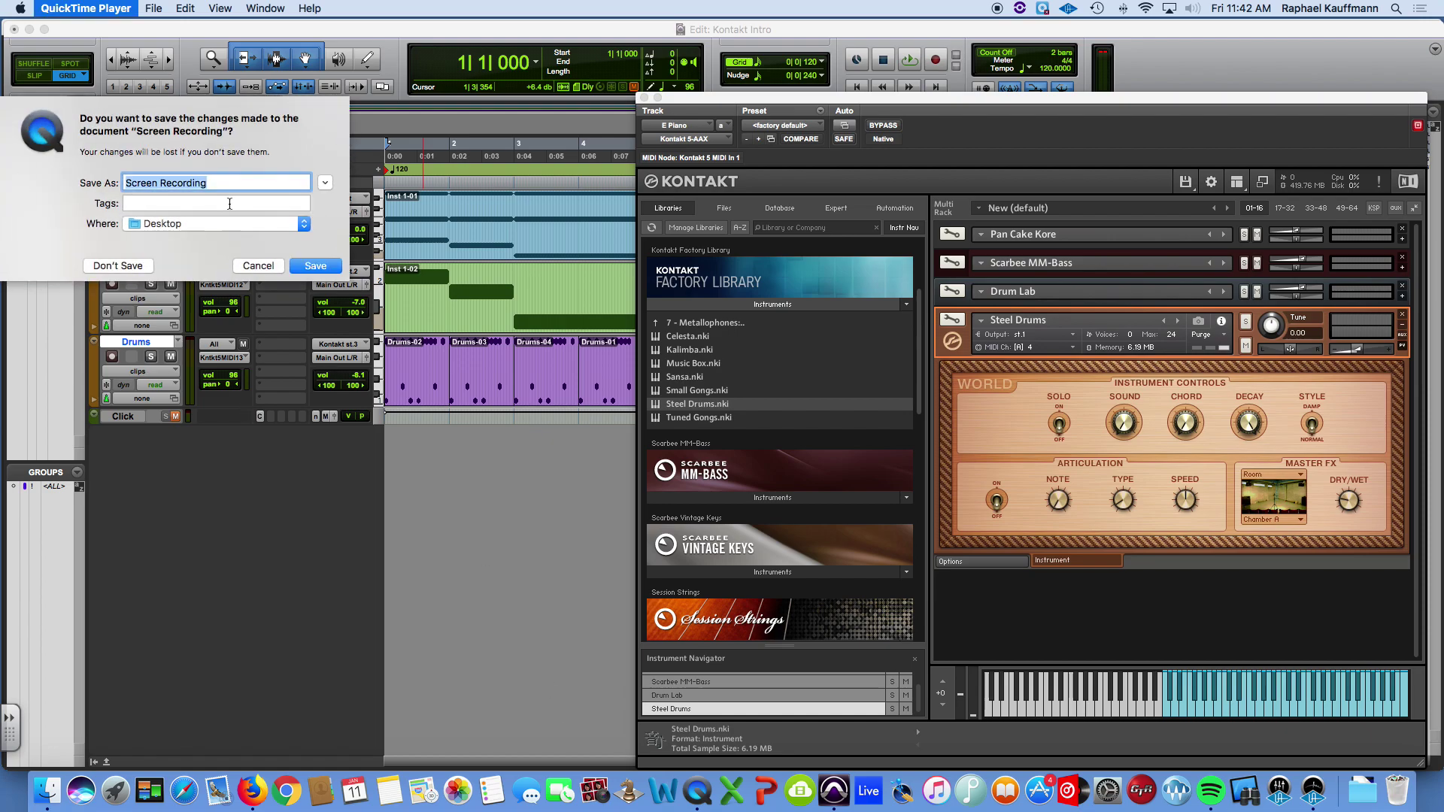
type("Kontakt Basics - Library & Discrete")
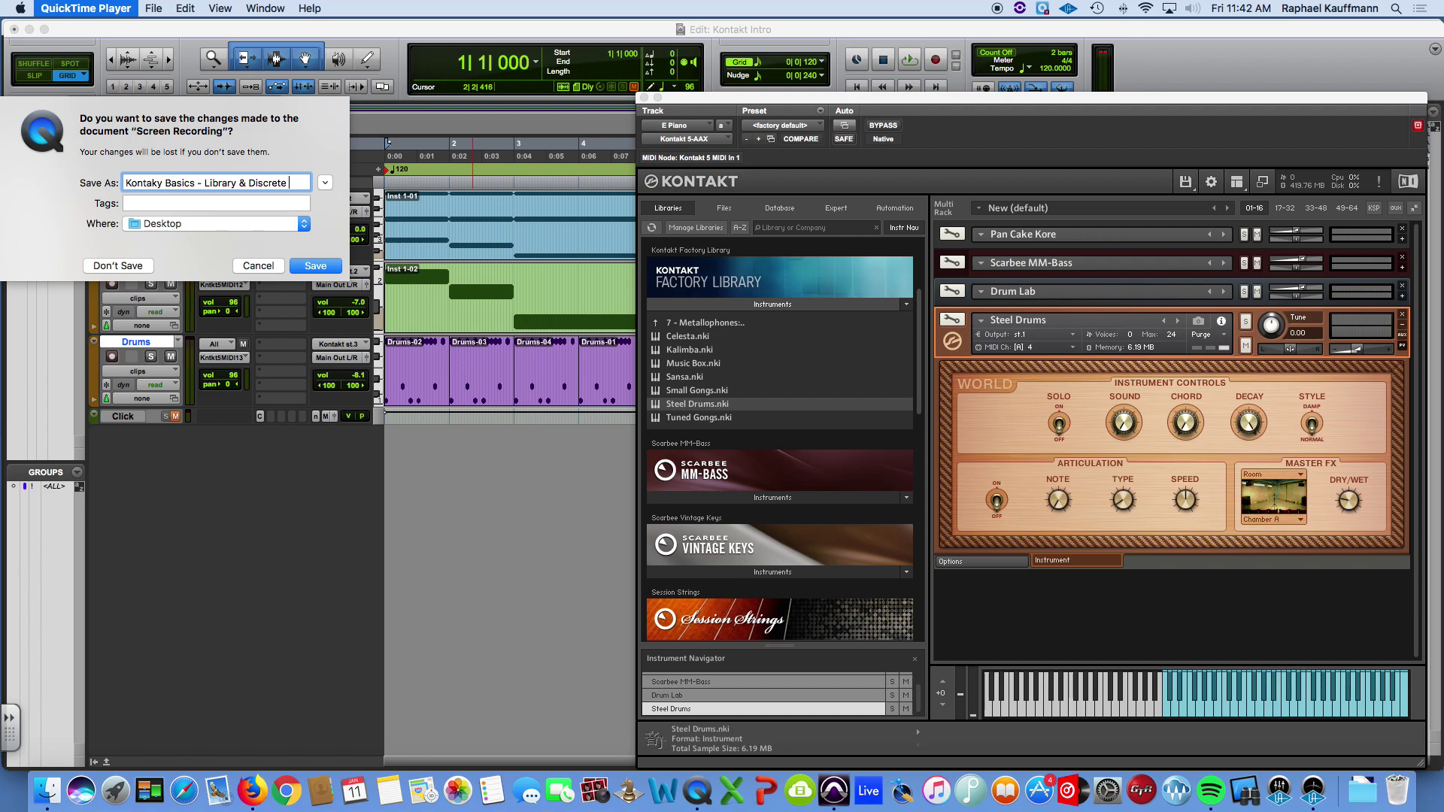
type("tputs")
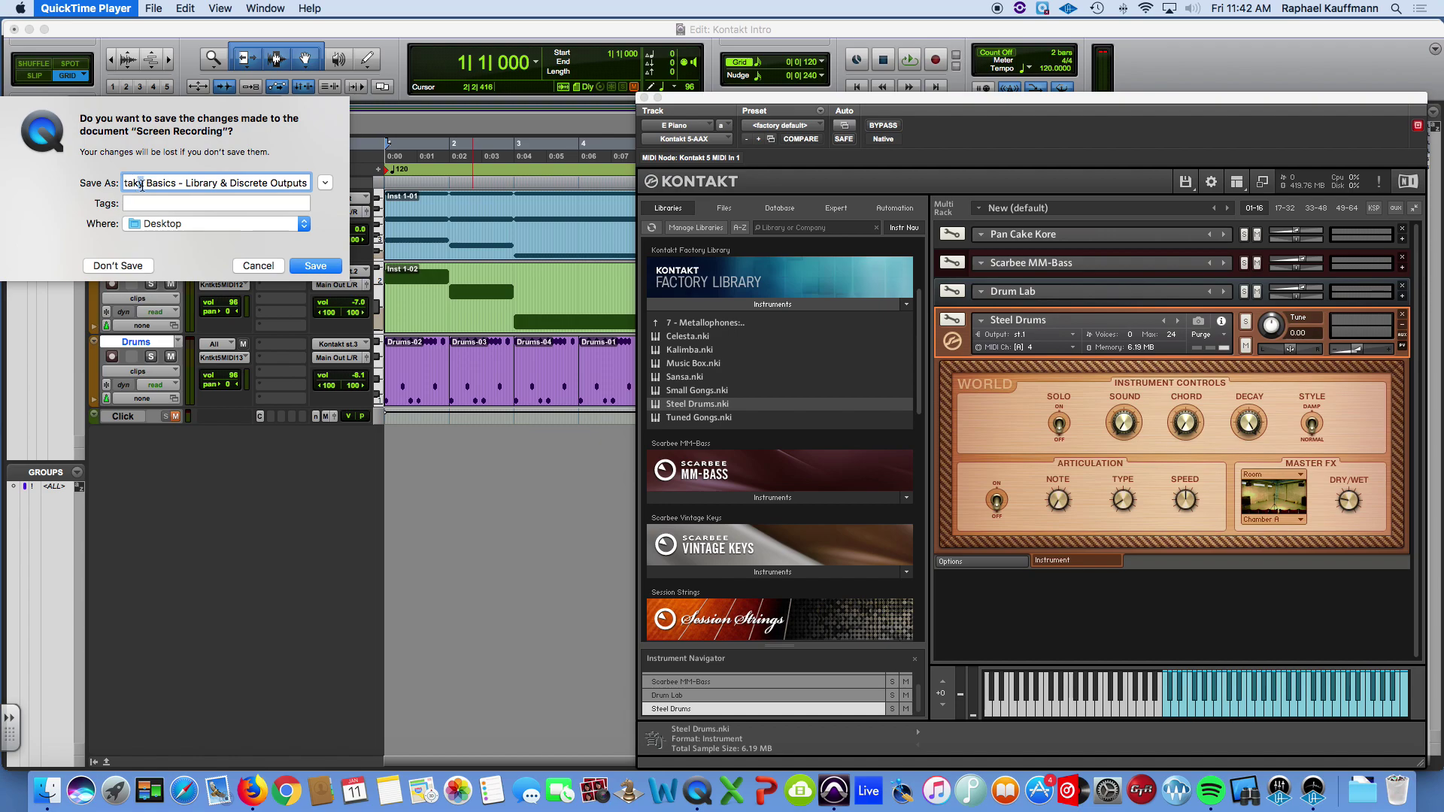
left_click(329, 268)
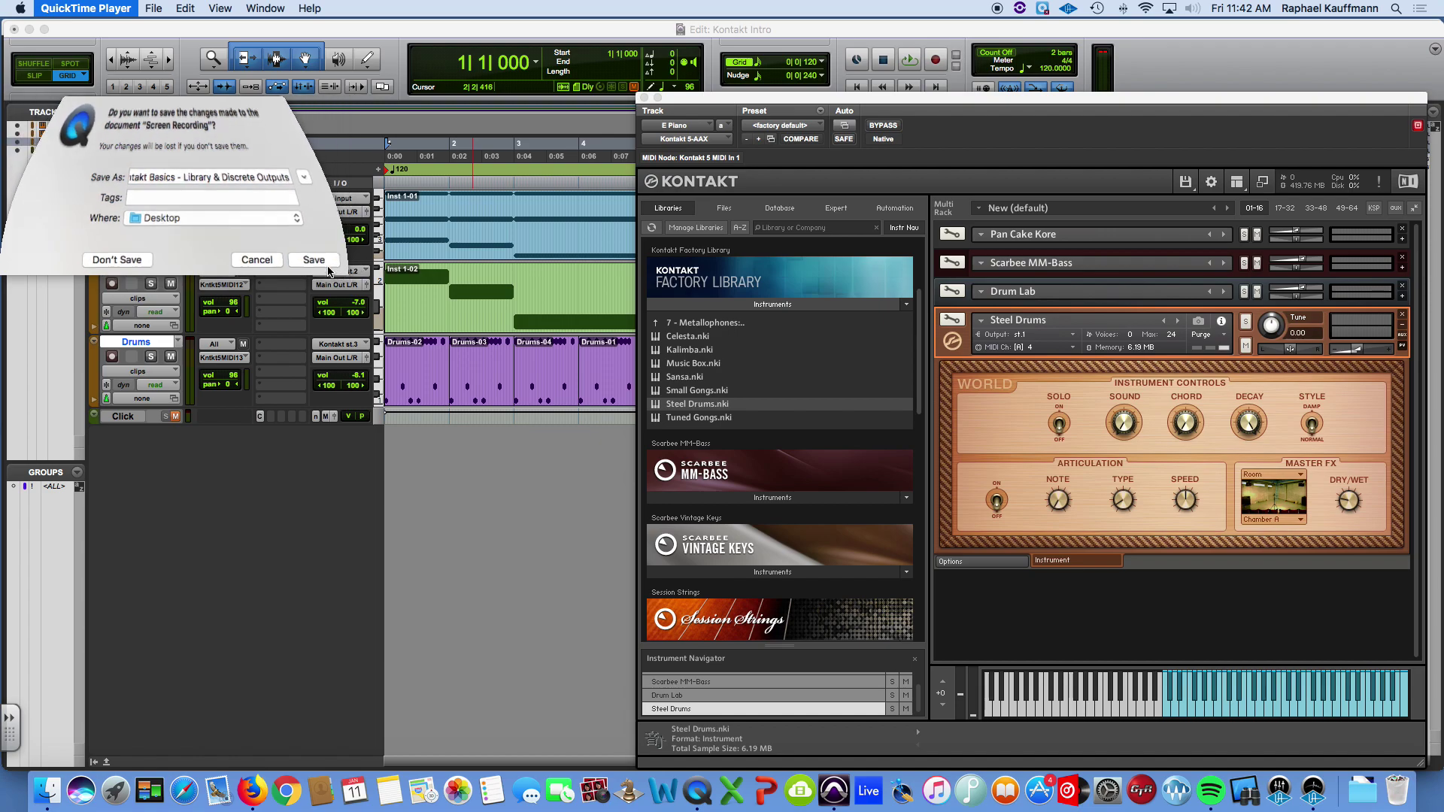